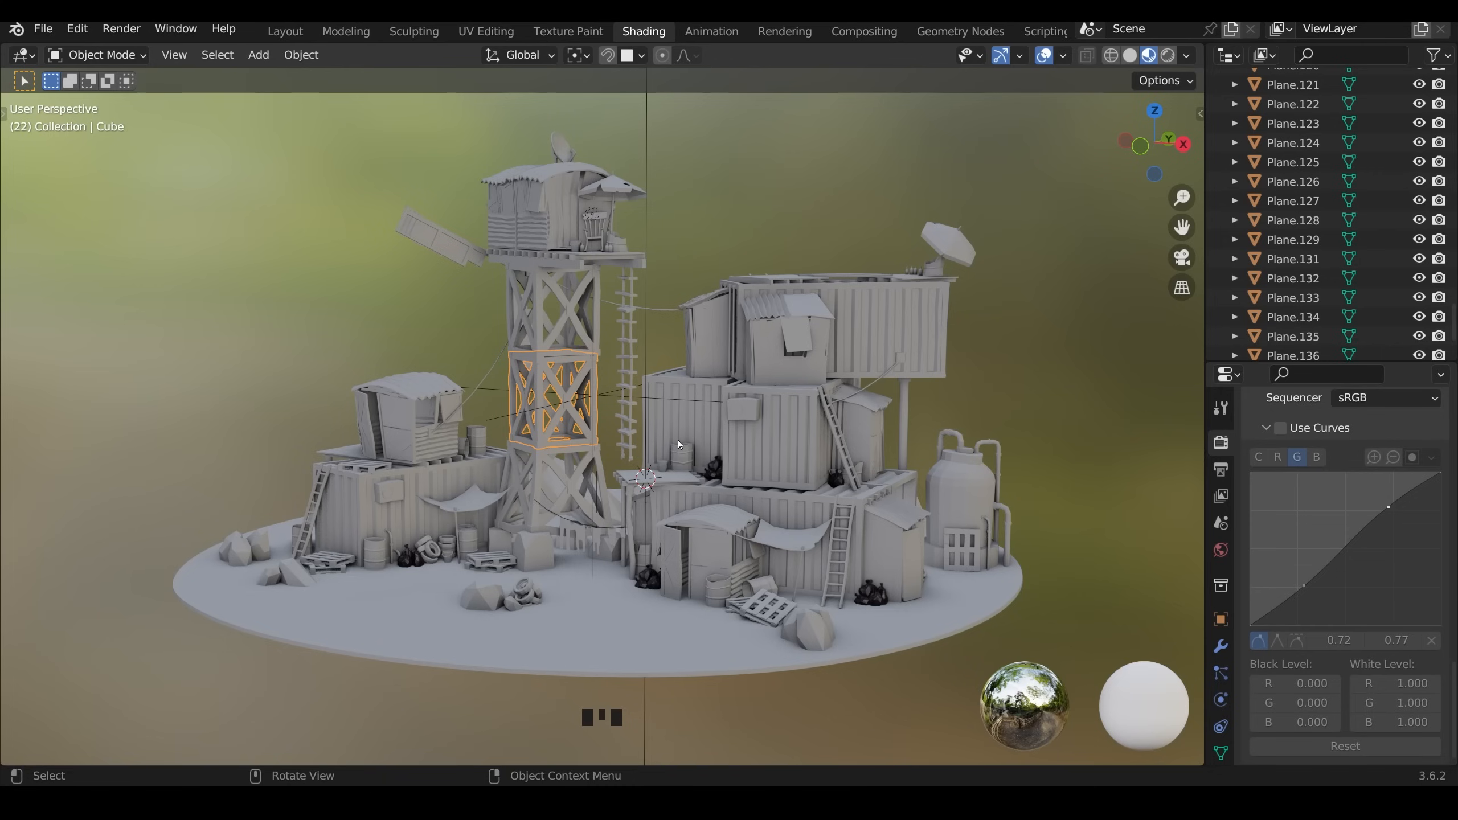
- Isolate the tower's cross-braced frame section in local view and examine it from several sides
{"action": "key", "text": "KP_Divide"}
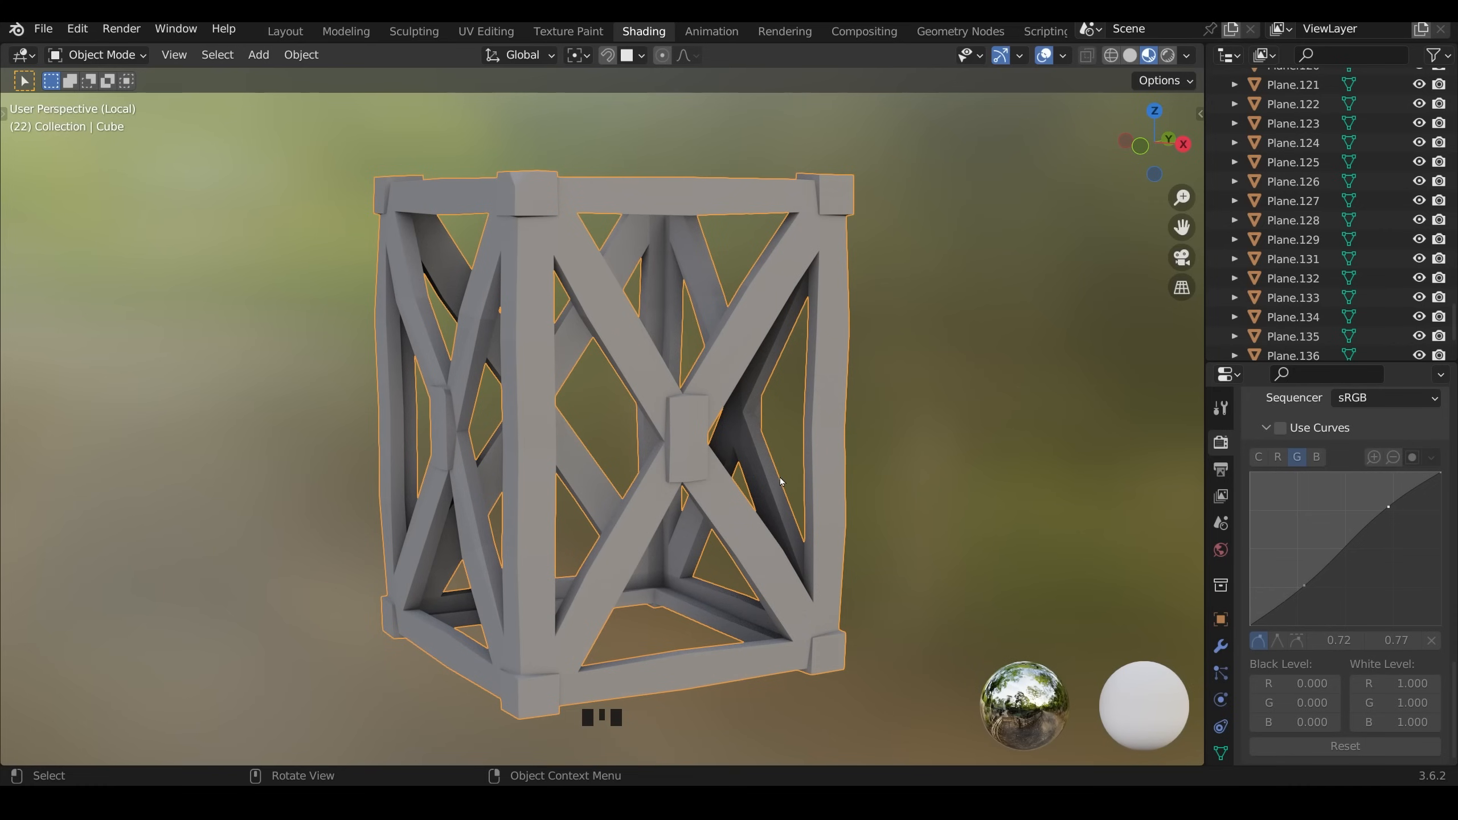
{"action": "middle_click_drag", "start_coordinate": [494, 525], "coordinate": [189, 526]}
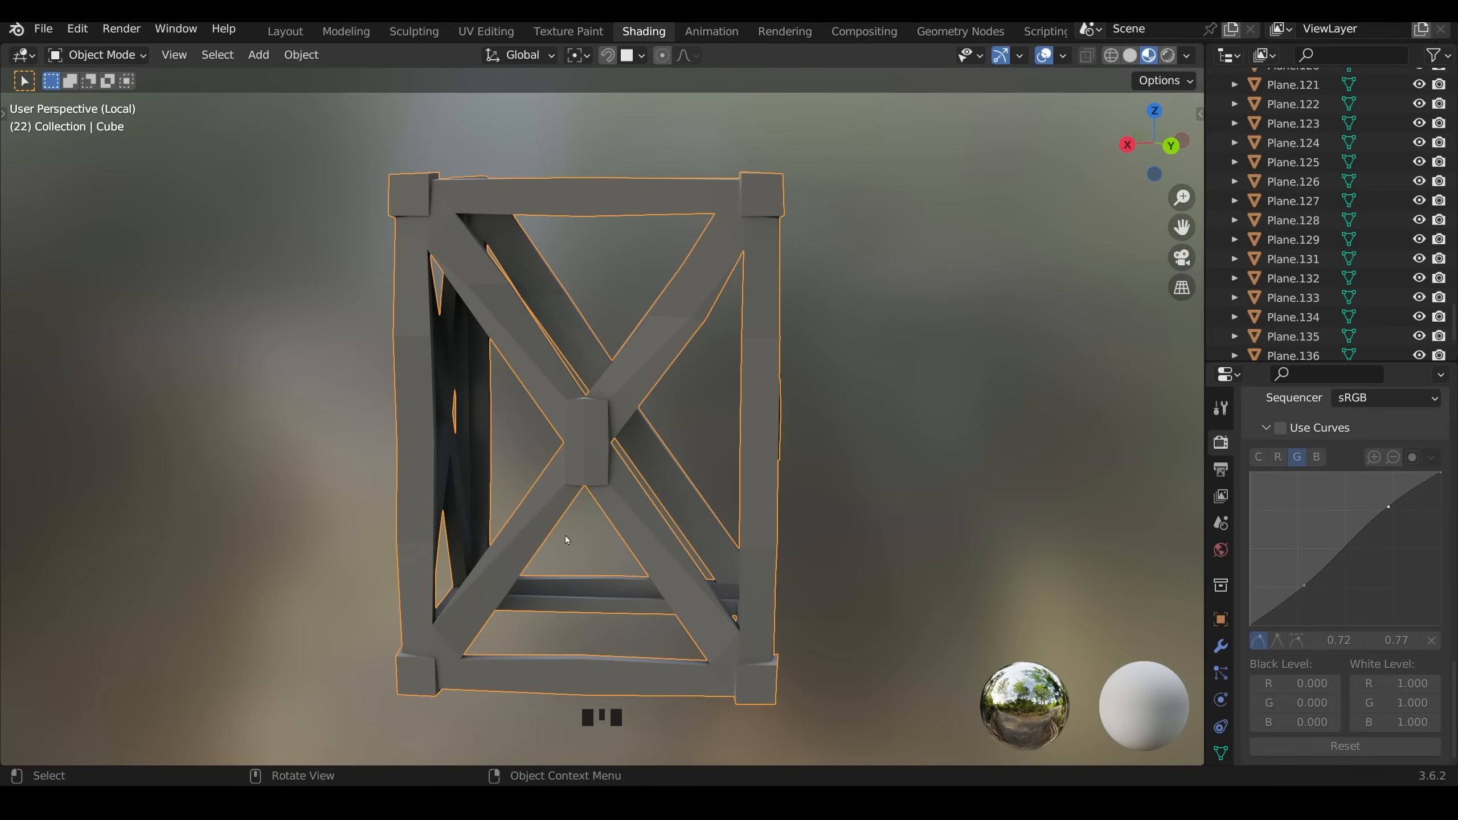
{"action": "middle_click_drag", "start_coordinate": [743, 538], "coordinate": [665, 543]}
{"action": "scroll", "coordinate": [767, 569], "scroll_direction": "down", "scroll_amount": 2}
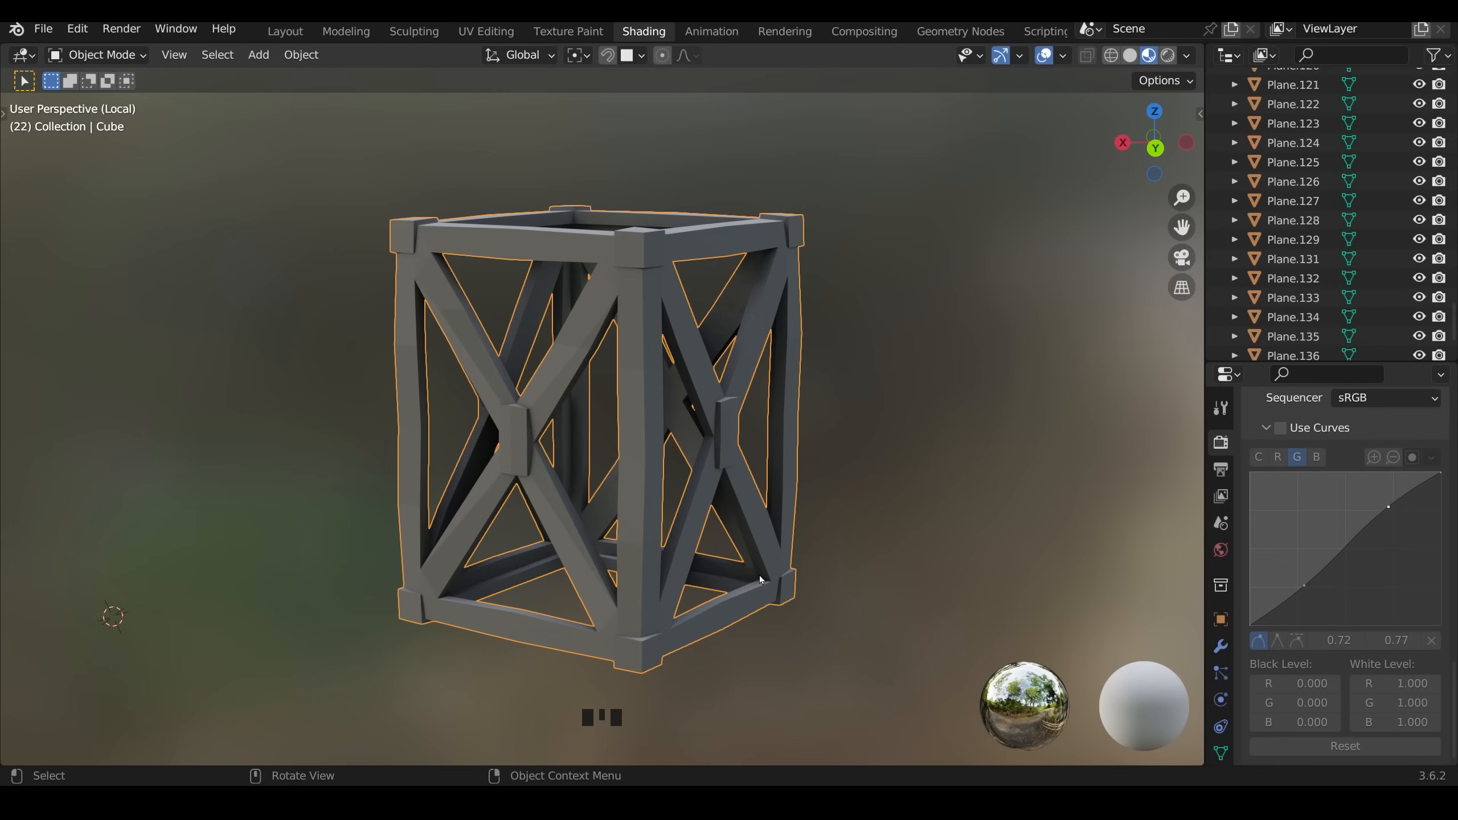
{"action": "key", "text": "alt+a"}
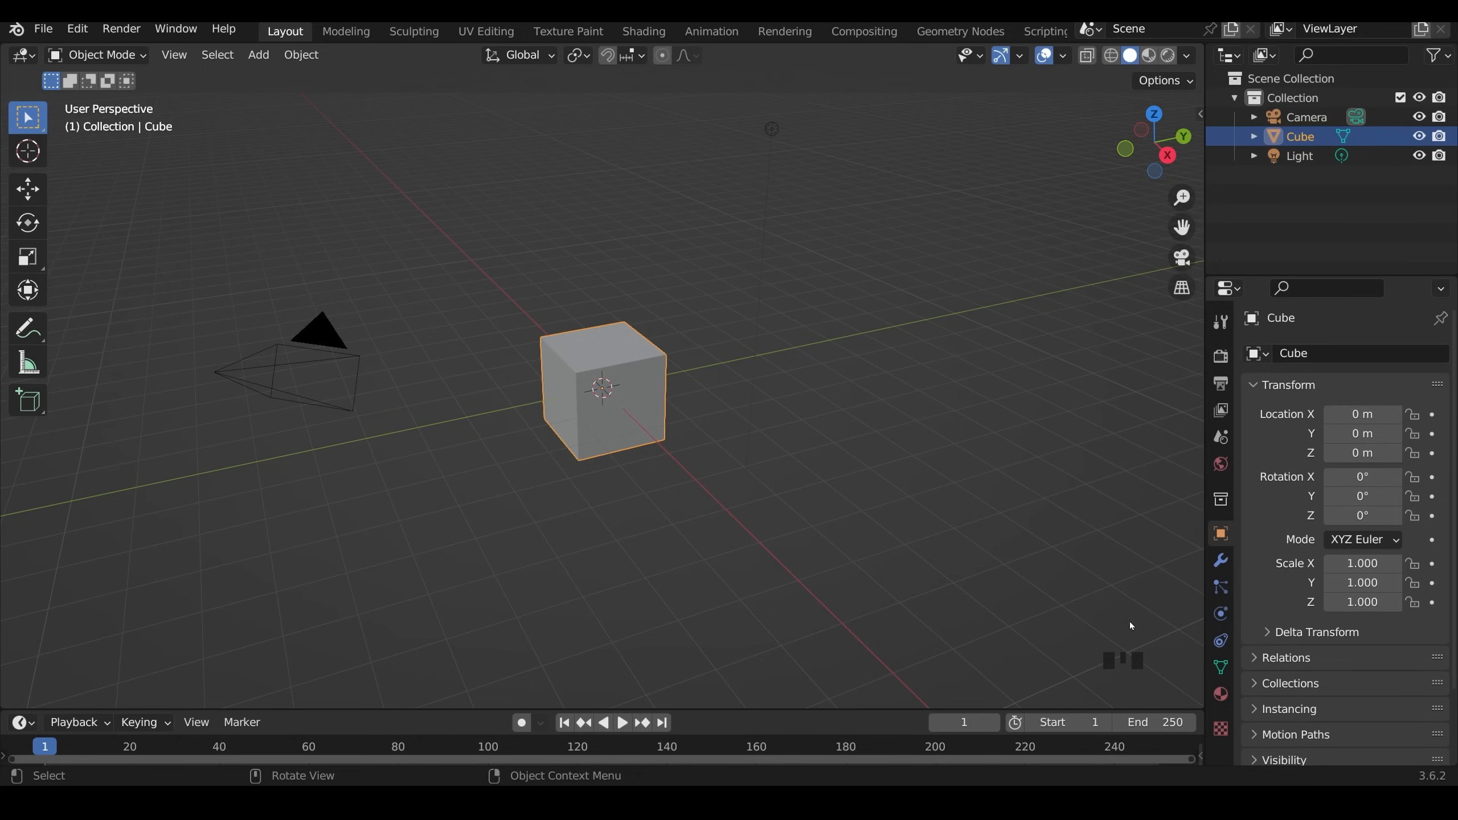
- Hide the light and the camera from the viewport and select the default cube
{"action": "left_click", "coordinate": [1077, 654]}
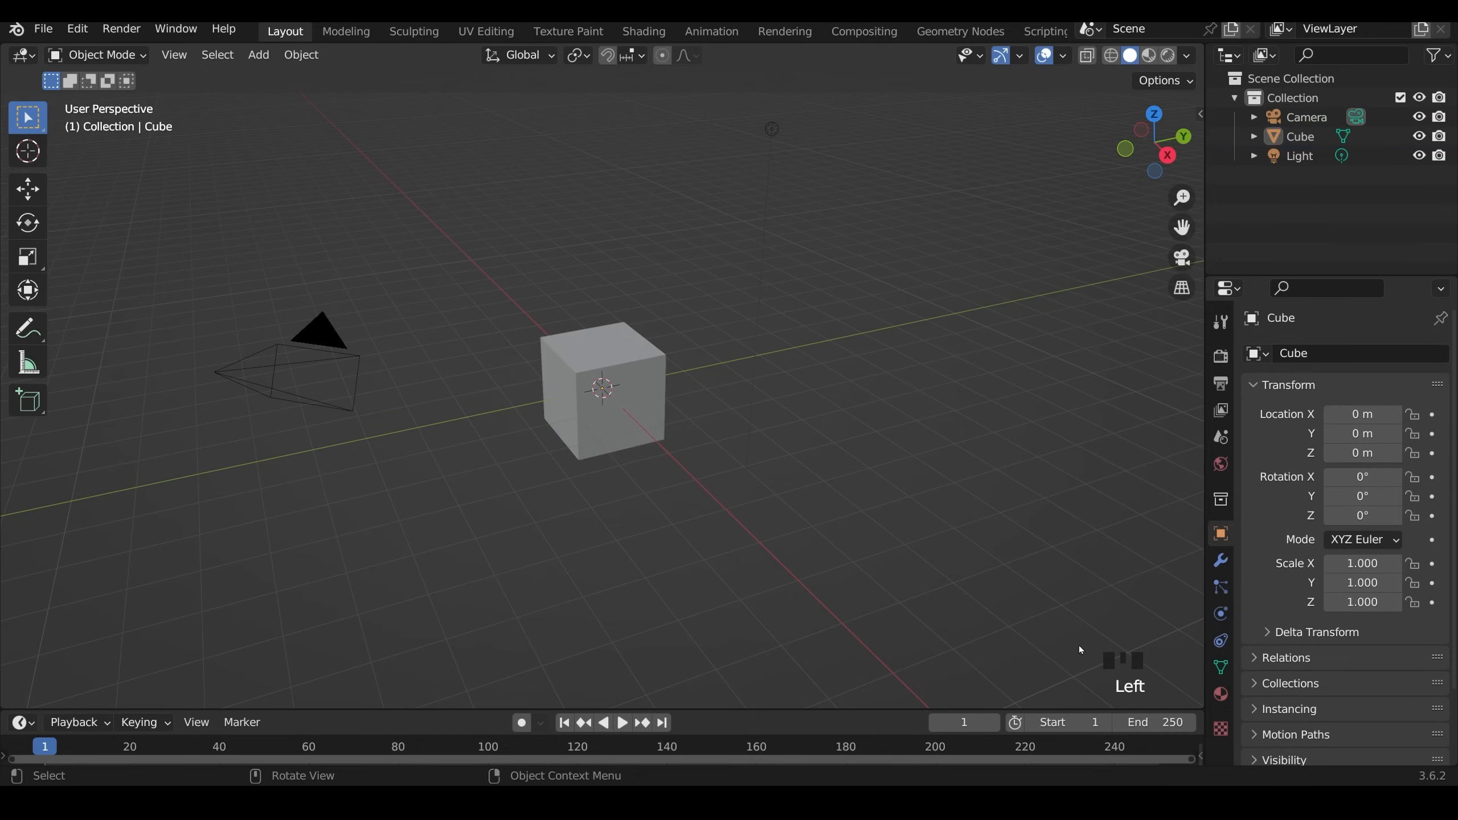
{"action": "left_click", "coordinate": [1420, 155]}
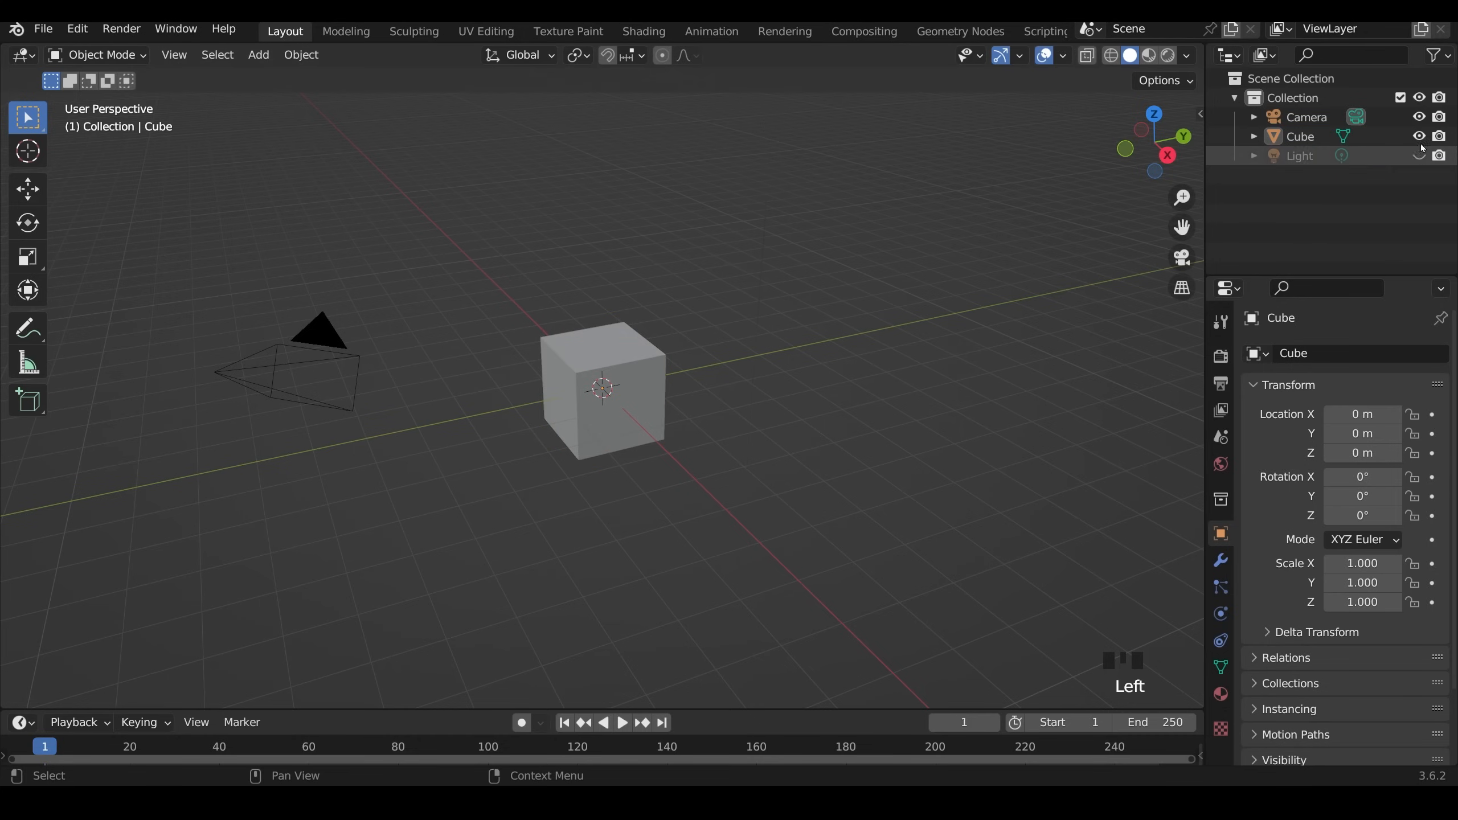
{"action": "left_click", "coordinate": [1420, 117]}
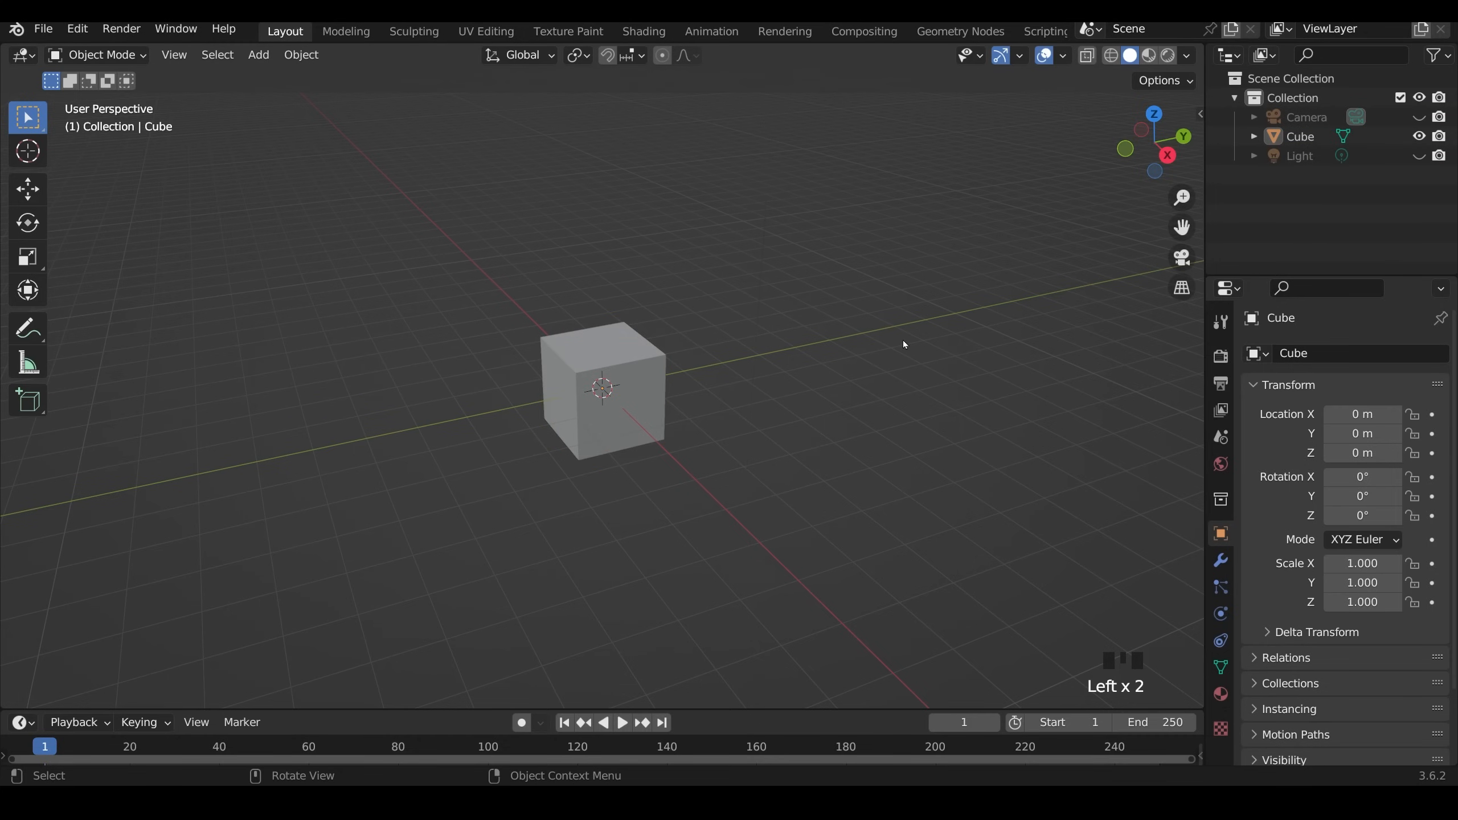
{"action": "left_click", "coordinate": [633, 357]}
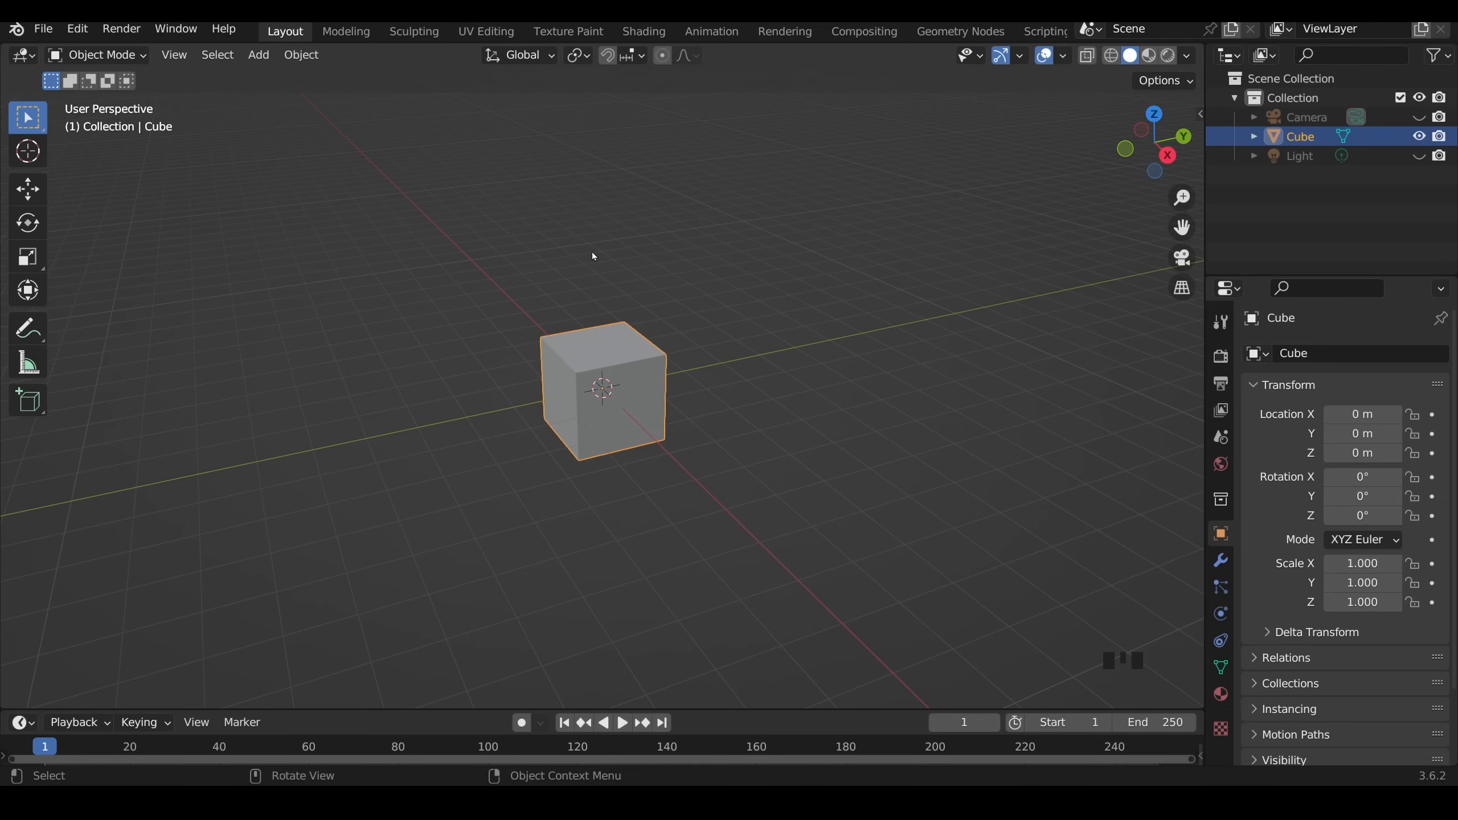
- Search the add-on preferences for "auto" to check that Auto Mirror is enabled and preferences are auto-saved
{"action": "left_click", "coordinate": [80, 32]}
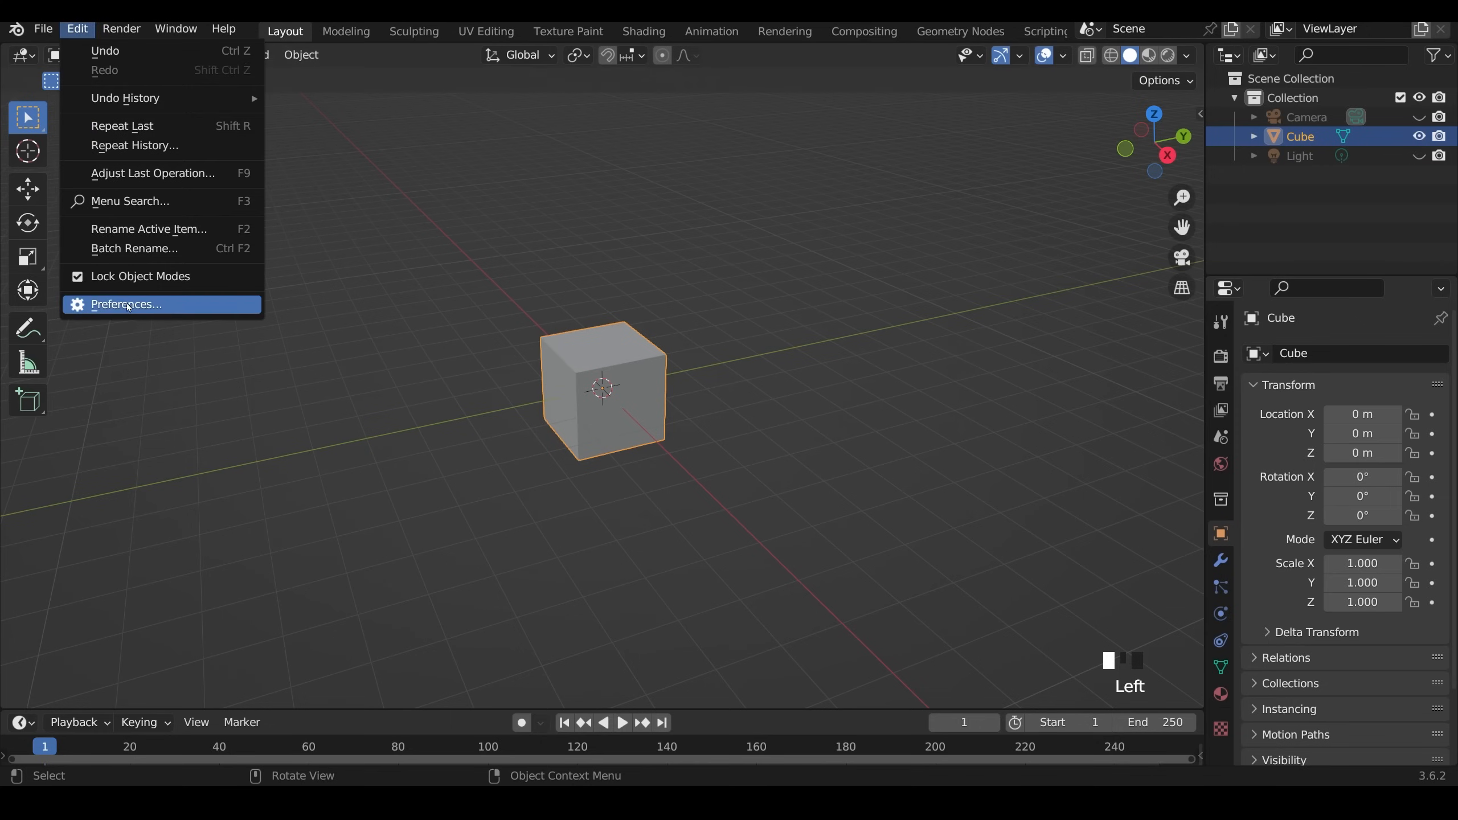
{"action": "left_click", "coordinate": [131, 304]}
{"action": "left_click", "coordinate": [108, 221]}
{"action": "left_click", "coordinate": [532, 84]}
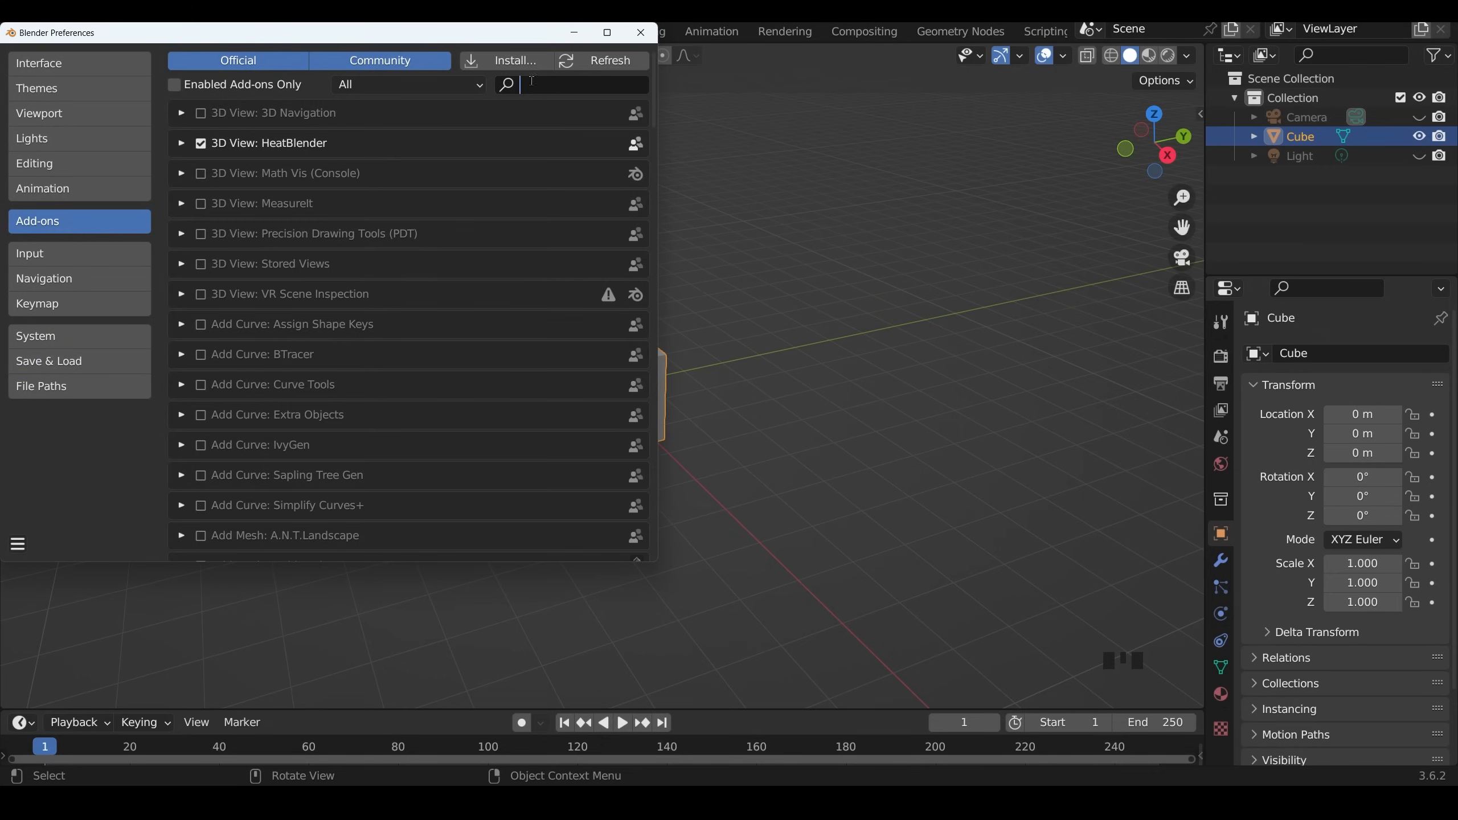
{"action": "type", "text": "auto"}
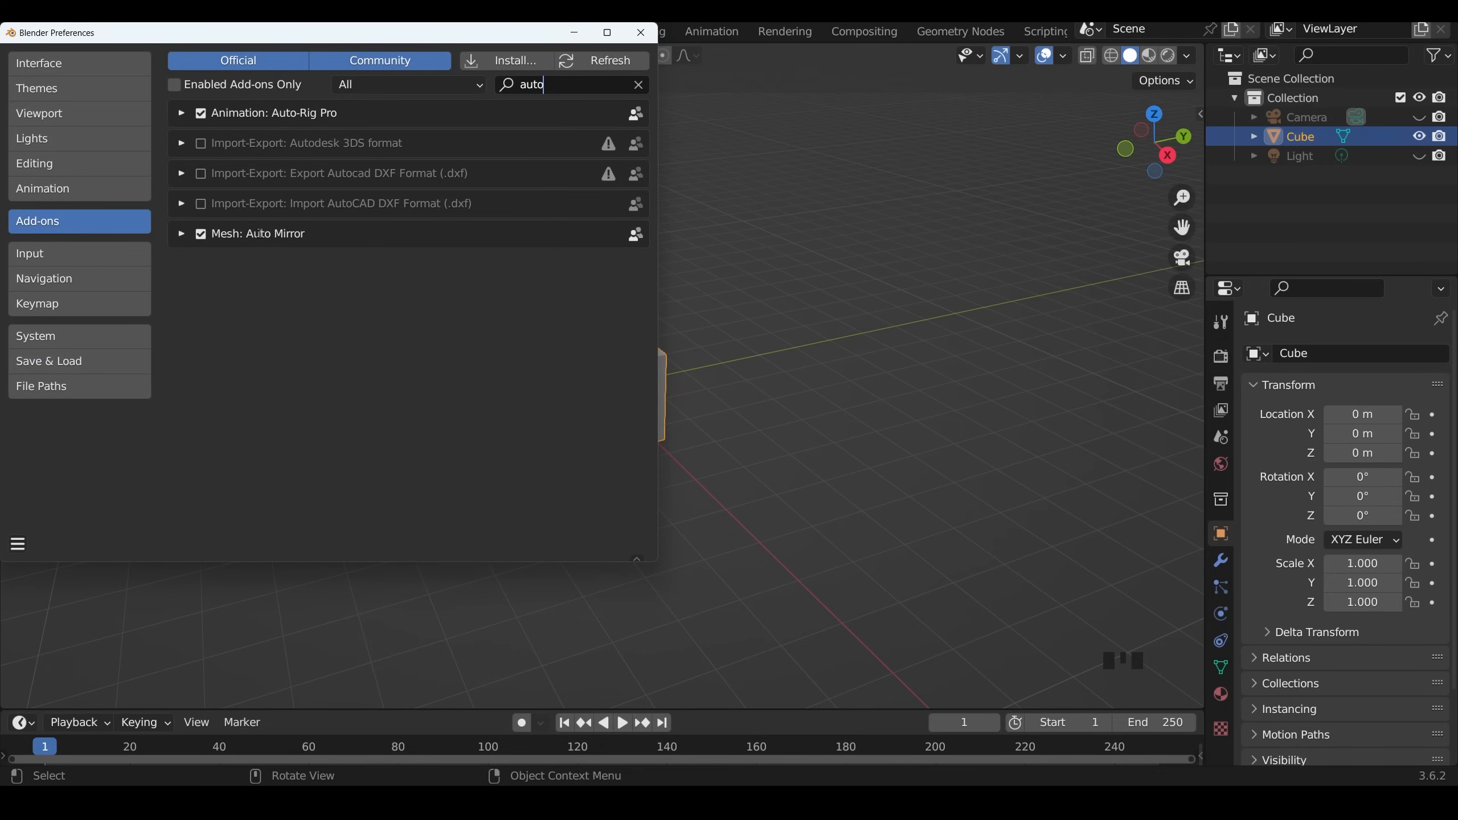
{"action": "left_click", "coordinate": [17, 543]}
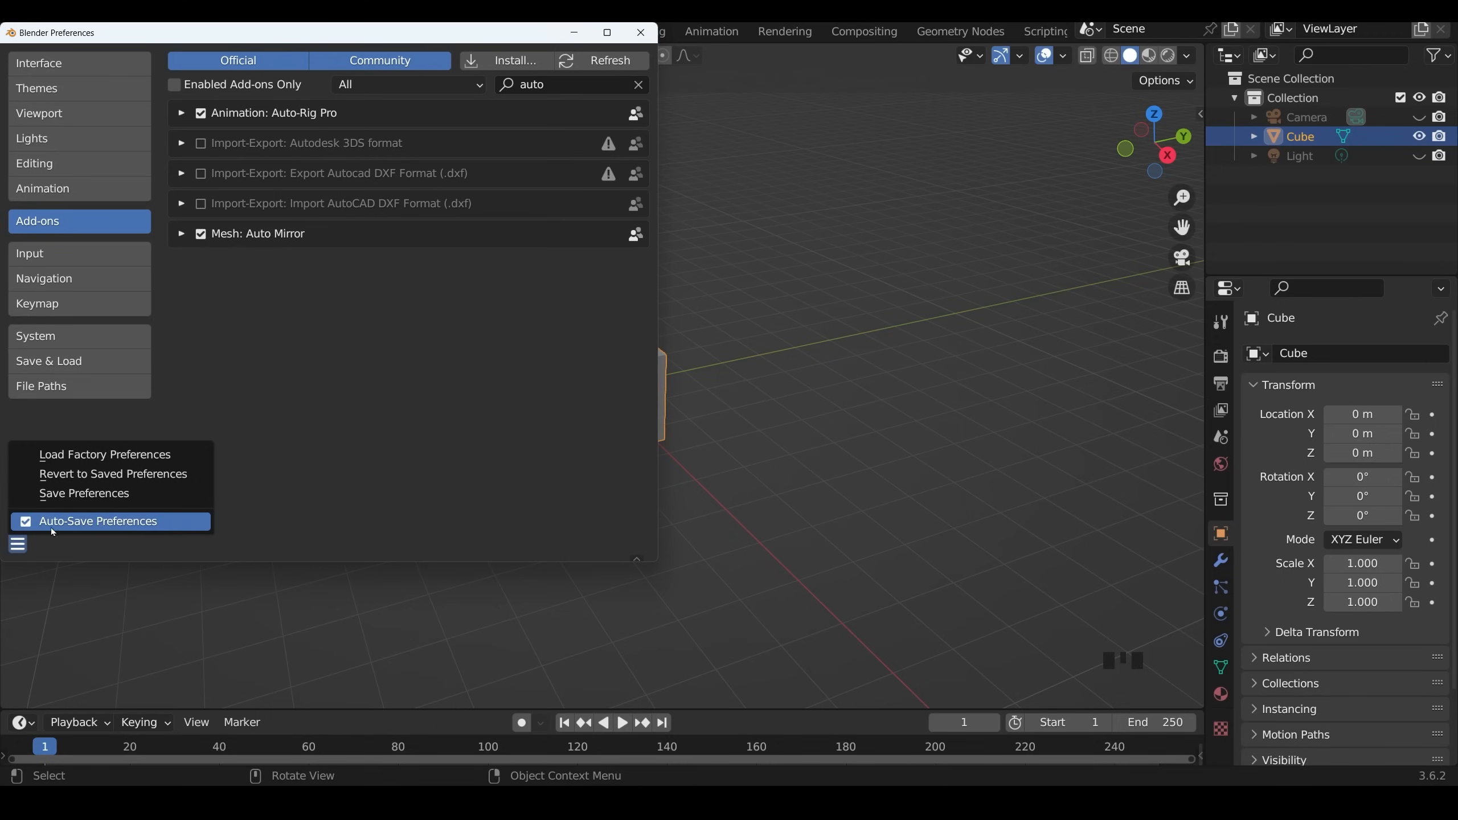
{"action": "left_click", "coordinate": [641, 31]}
- Auto-mirror the cube's mesh along X with positive orientation in Edit Mode and display its Mirror modifier settings
{"action": "key", "text": "n"}
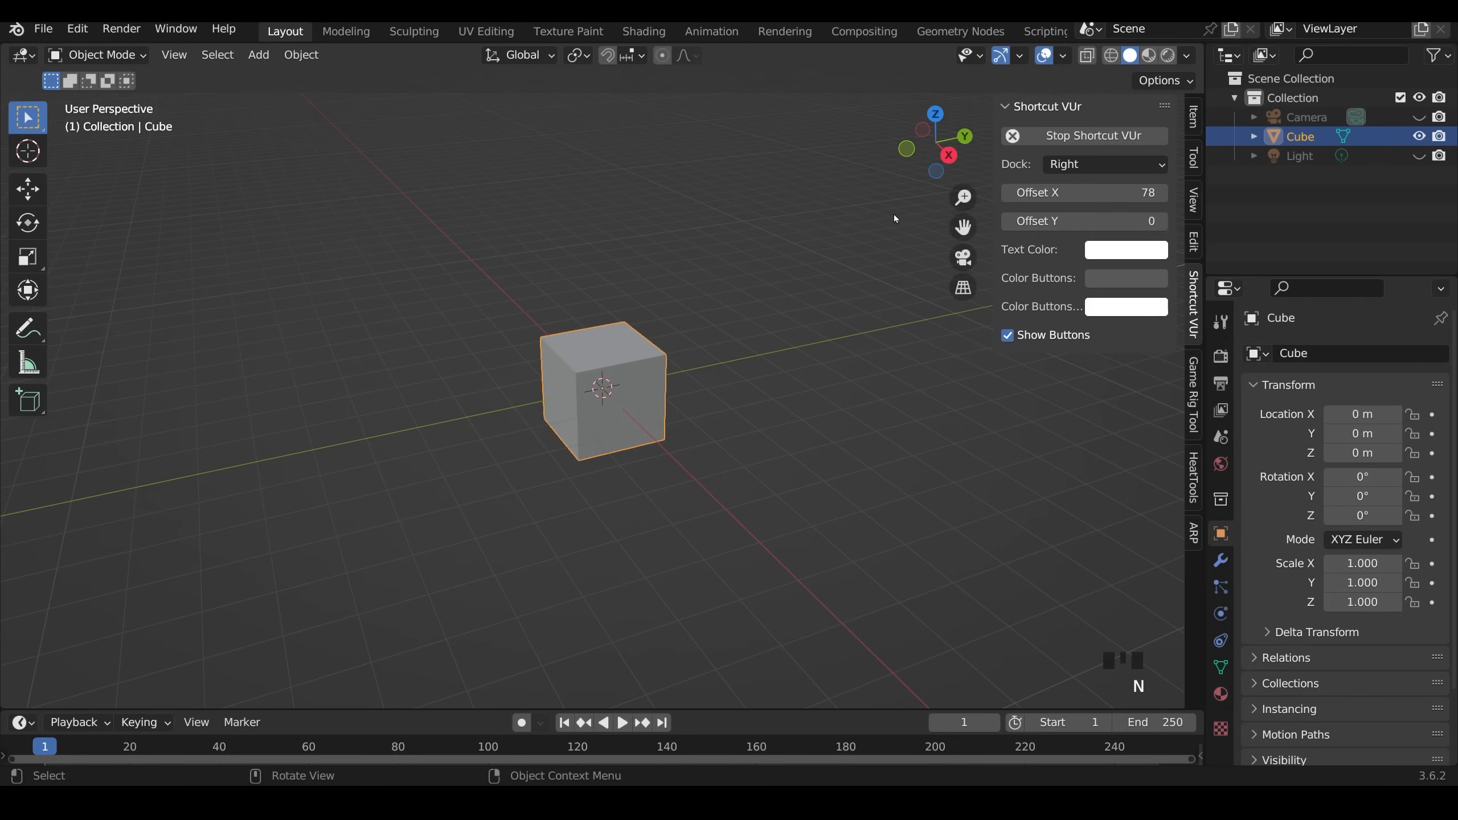
{"action": "left_click", "coordinate": [1194, 244]}
{"action": "left_click", "coordinate": [1012, 115]}
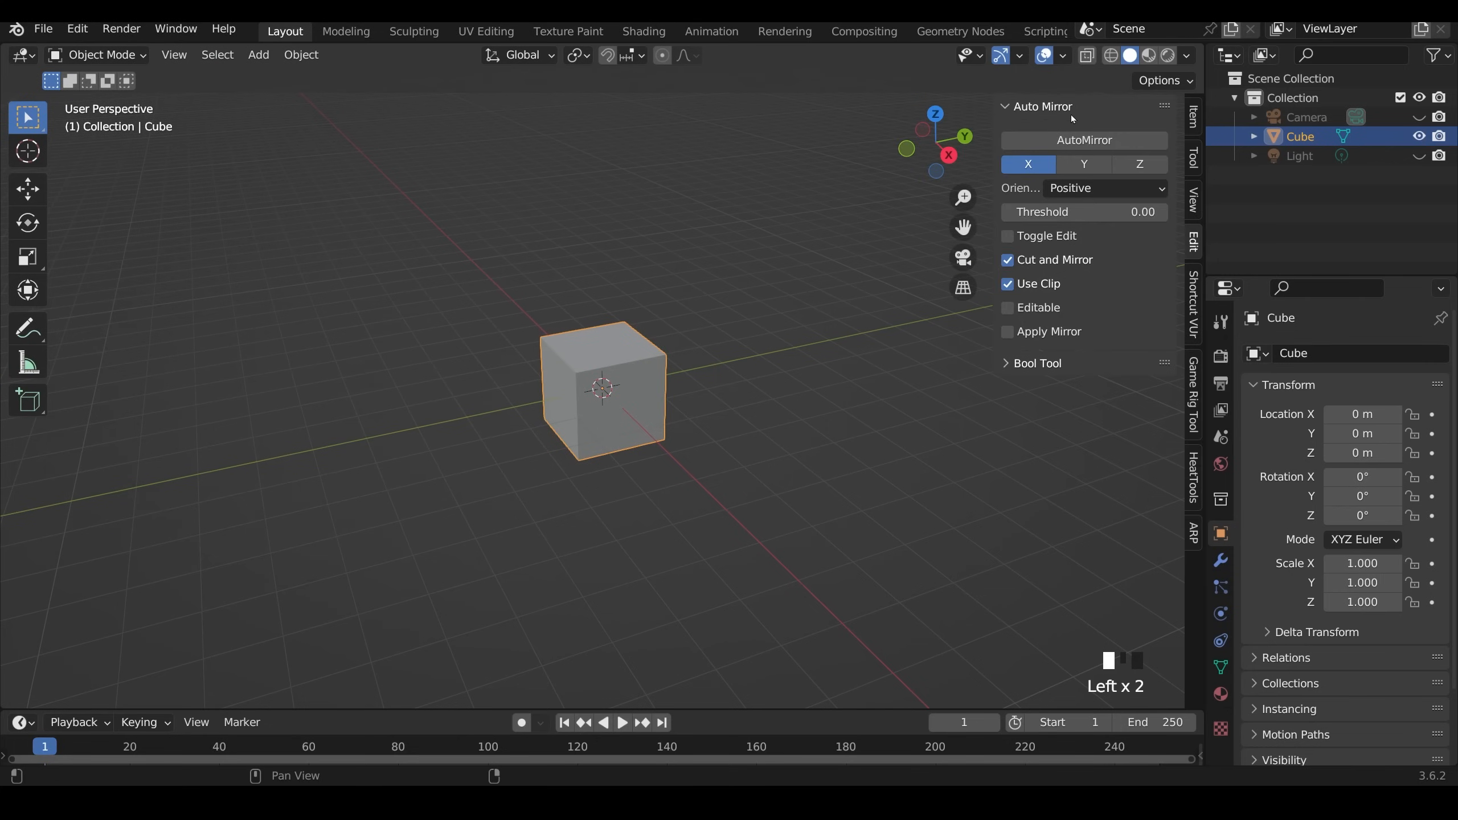
{"action": "key", "text": "Tab"}
{"action": "scroll", "coordinate": [683, 367], "scroll_direction": "up", "scroll_amount": 4}
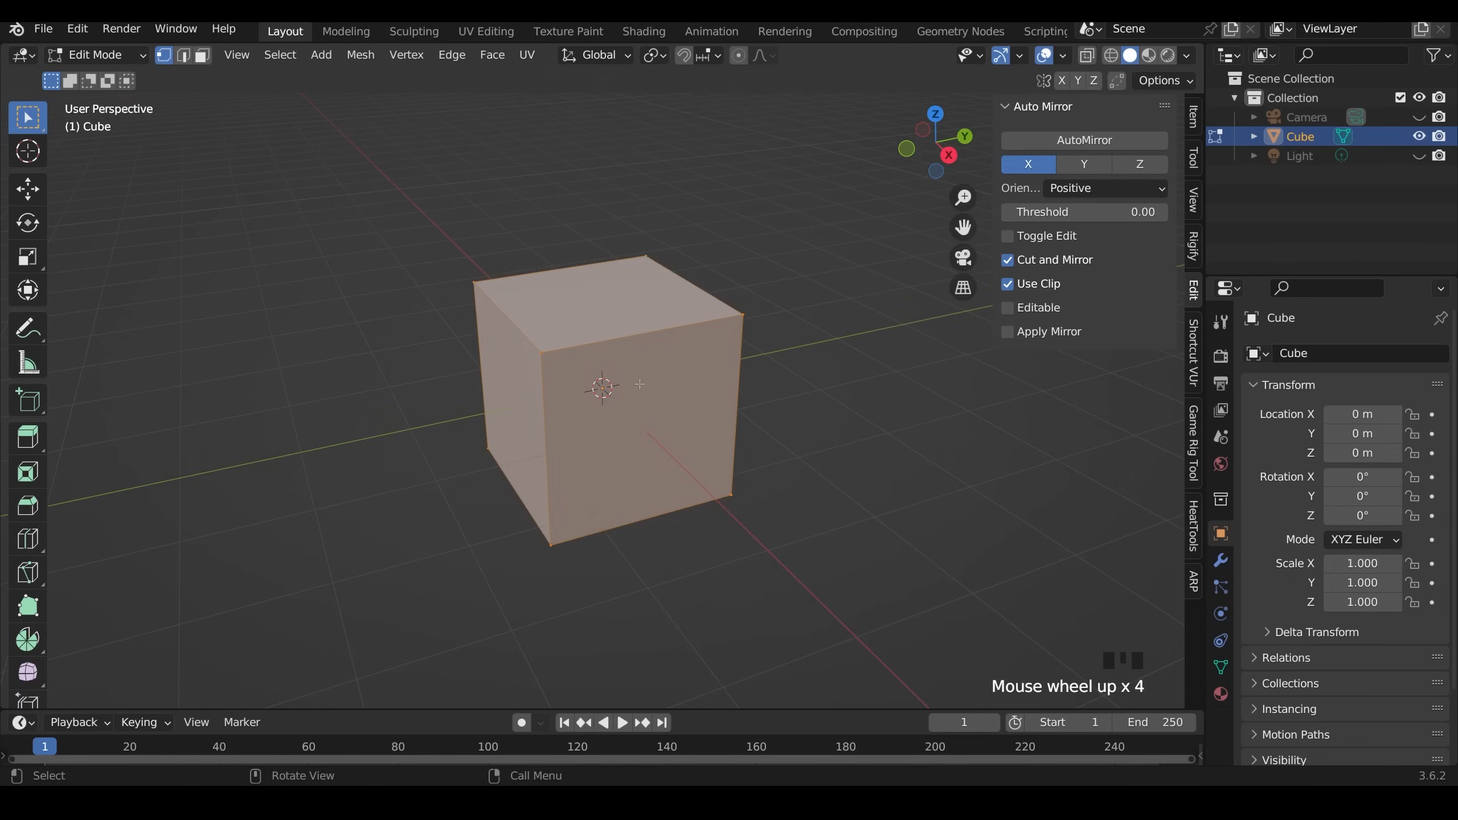
{"action": "middle_click_drag", "start_coordinate": [683, 368], "coordinate": [673, 386]}
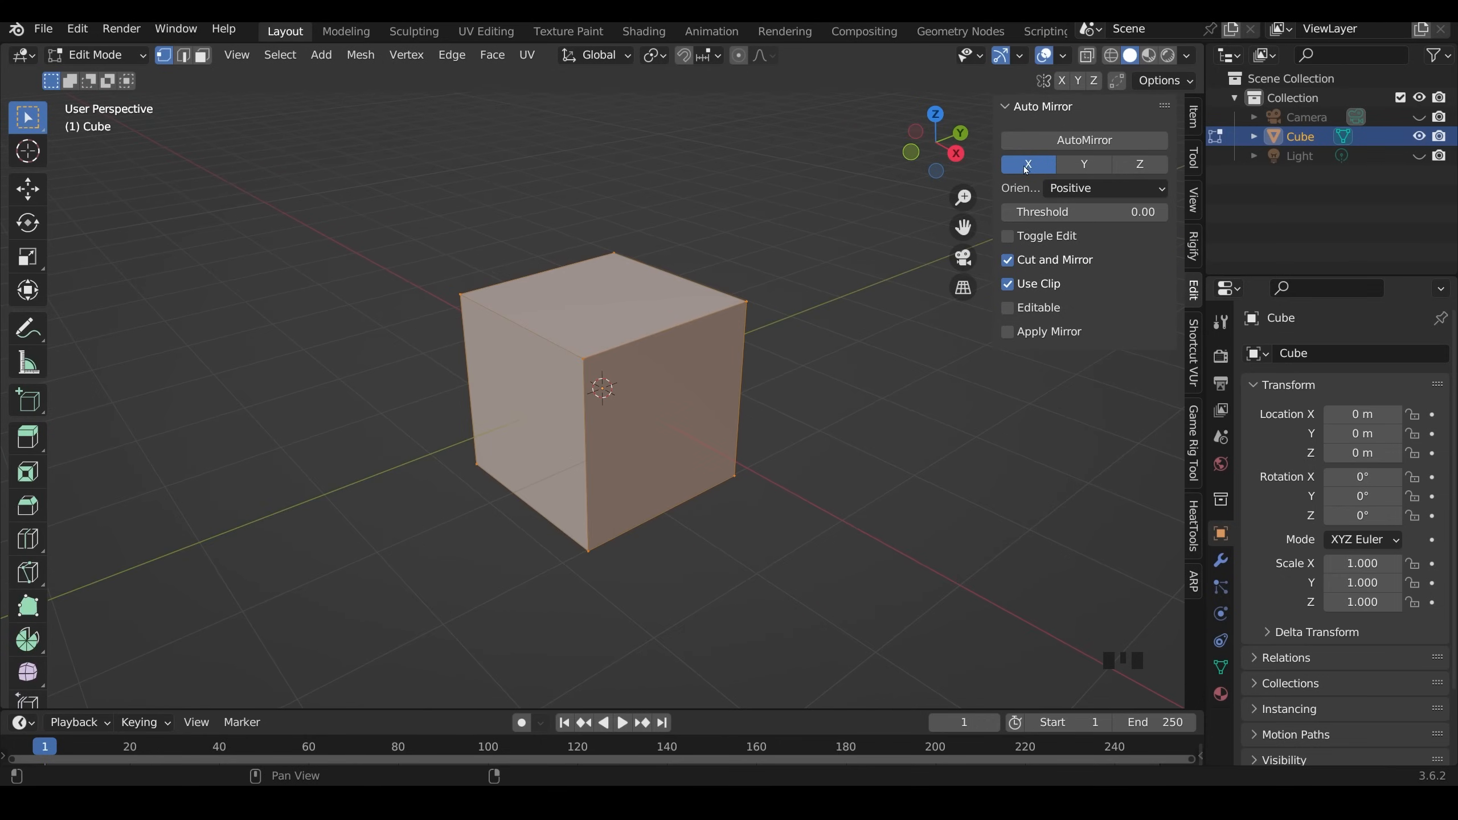
{"action": "left_click", "coordinate": [1078, 150]}
{"action": "middle_click_drag", "start_coordinate": [574, 379], "coordinate": [544, 378]}
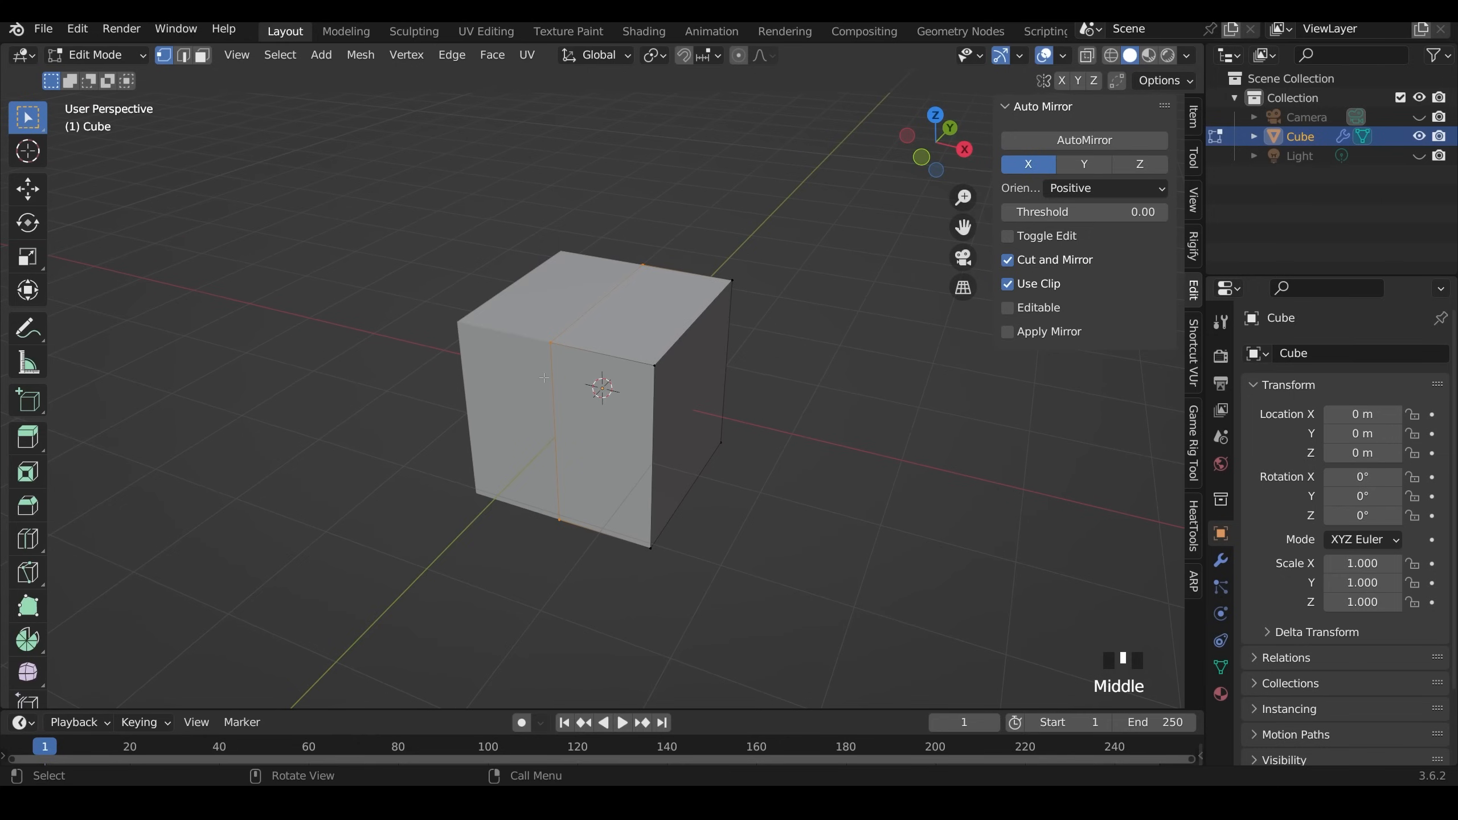
{"action": "left_click", "coordinate": [1221, 560]}
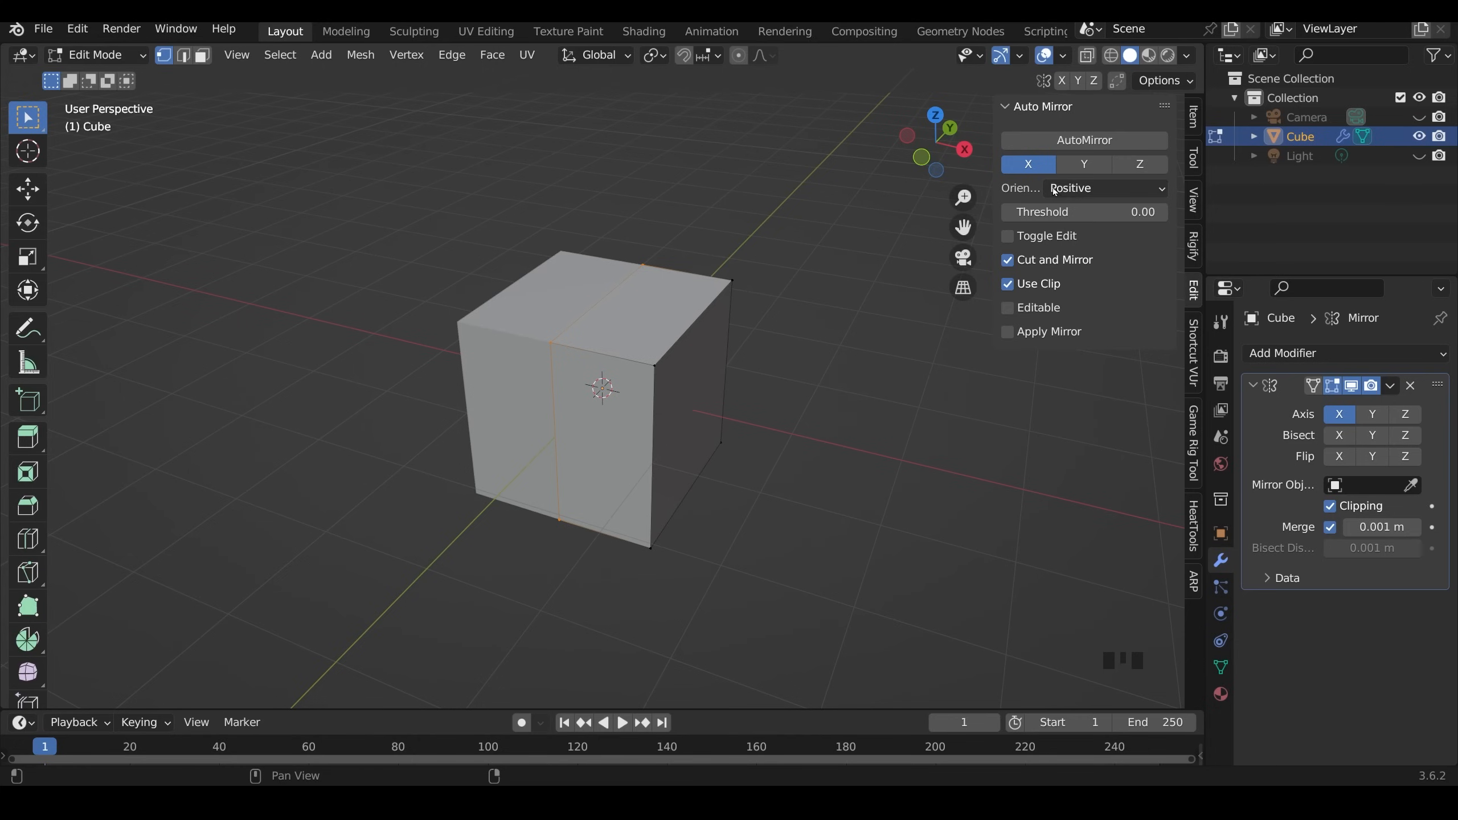
- Auto-mirror the cube along Y with negative orientation
{"action": "left_click", "coordinate": [1085, 165]}
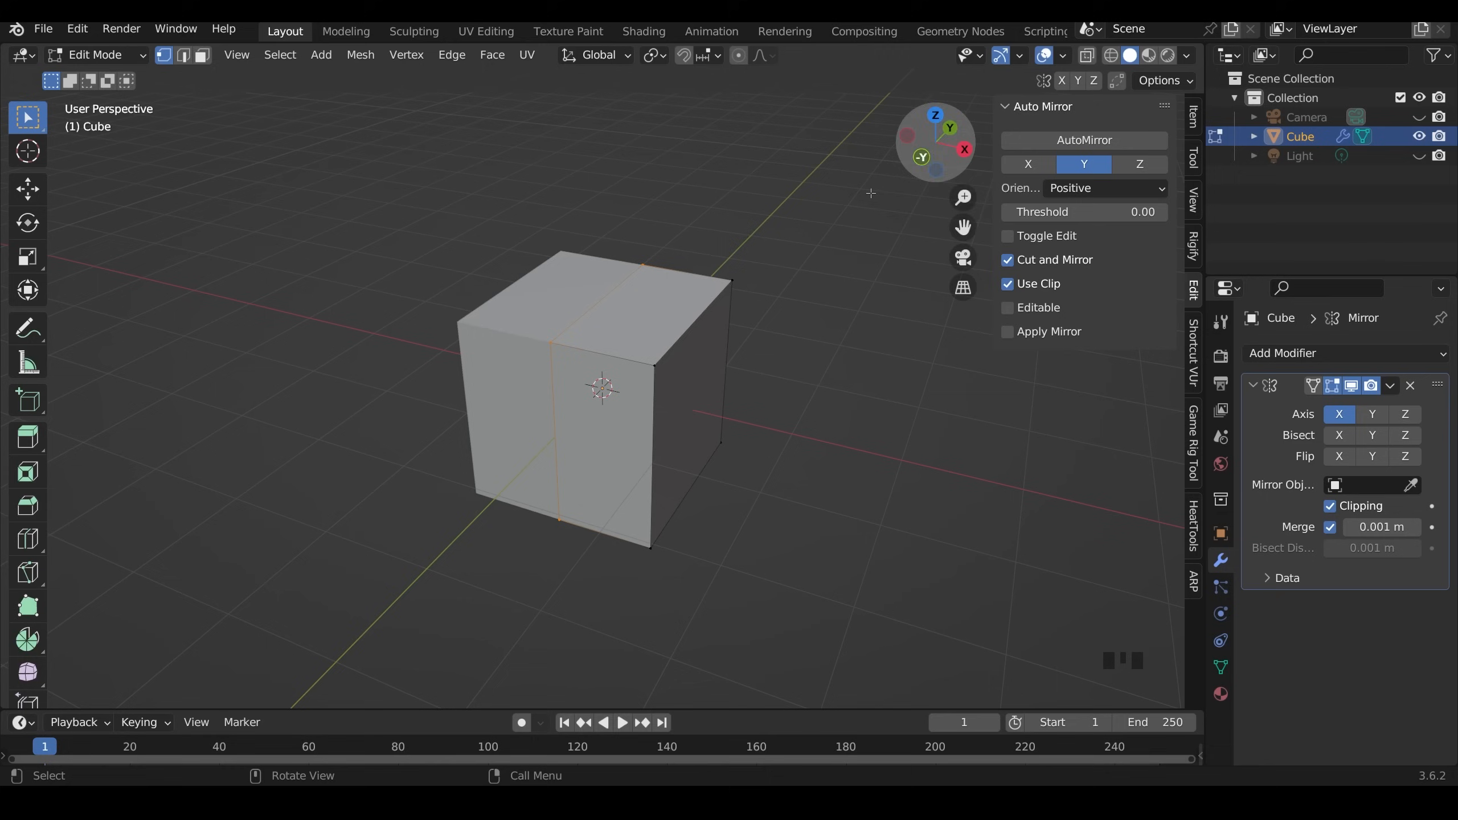
{"action": "left_click", "coordinate": [1084, 192]}
{"action": "left_click", "coordinate": [1088, 232]}
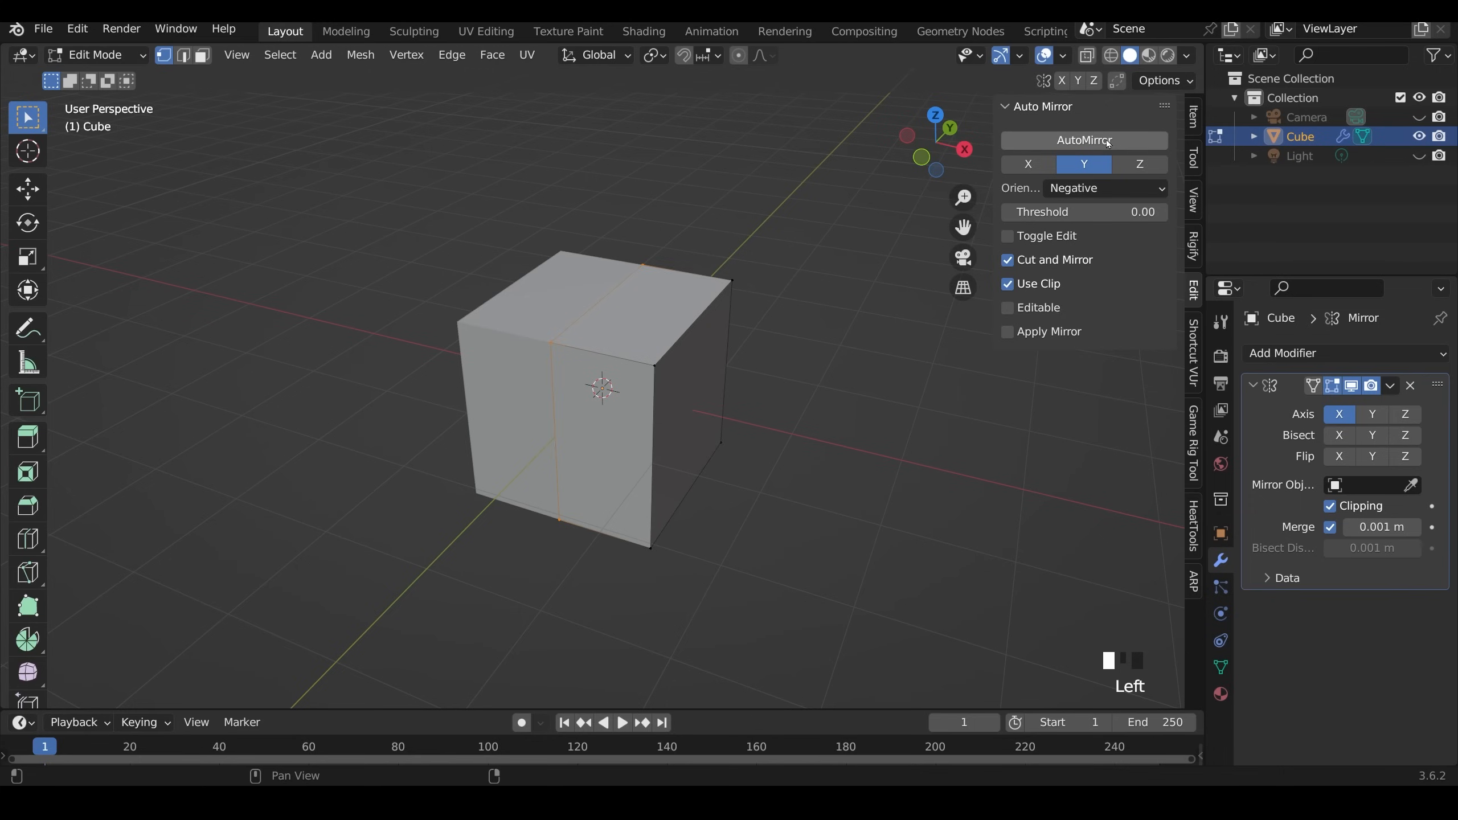
{"action": "left_click", "coordinate": [1085, 141]}
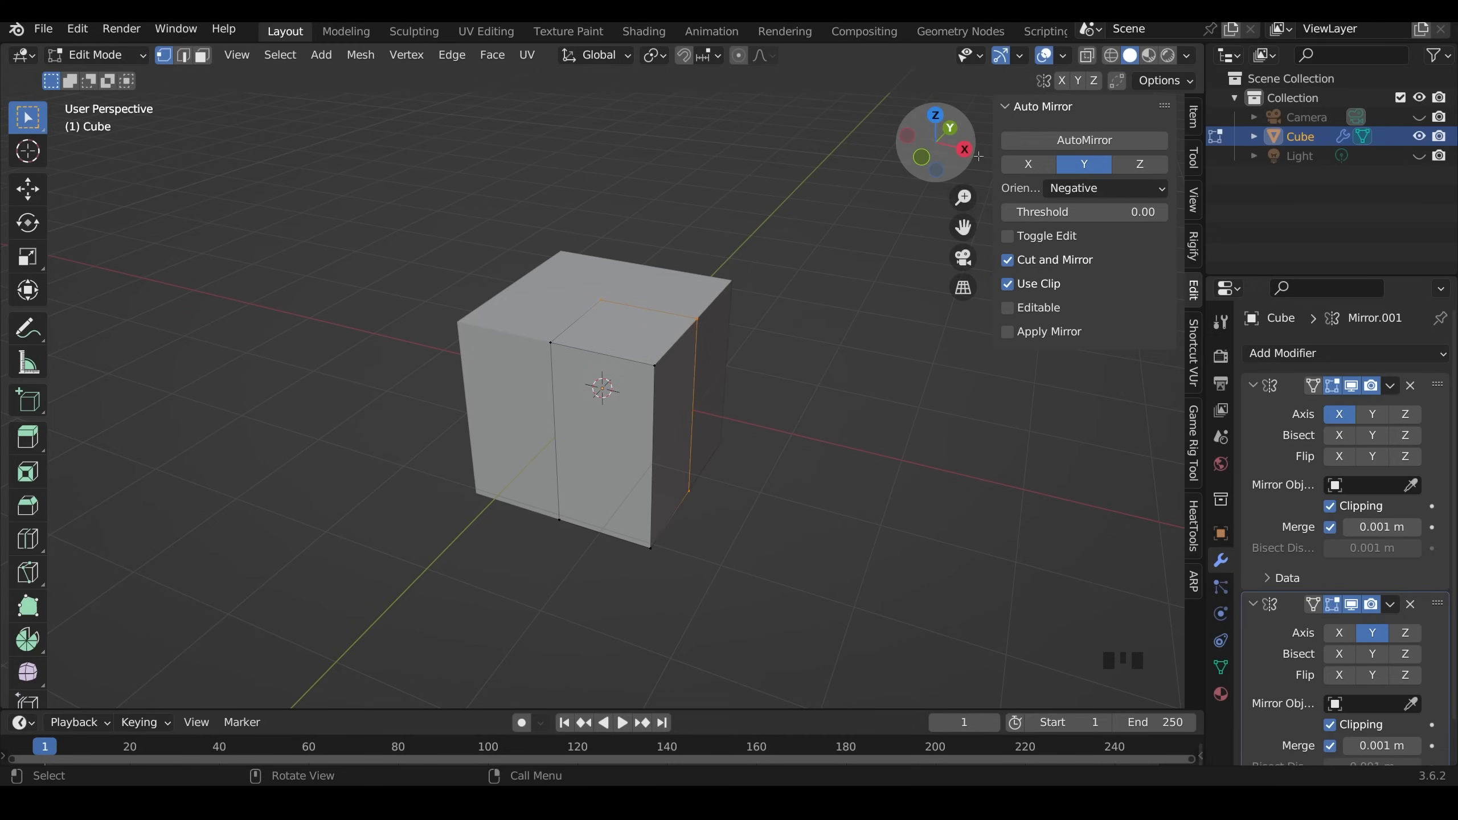
- Auto-mirror the cube along Z with positive orientation and switch to face selection
{"action": "left_click", "coordinate": [1115, 191]}
{"action": "left_click", "coordinate": [1073, 210]}
{"action": "left_click", "coordinate": [1154, 165]}
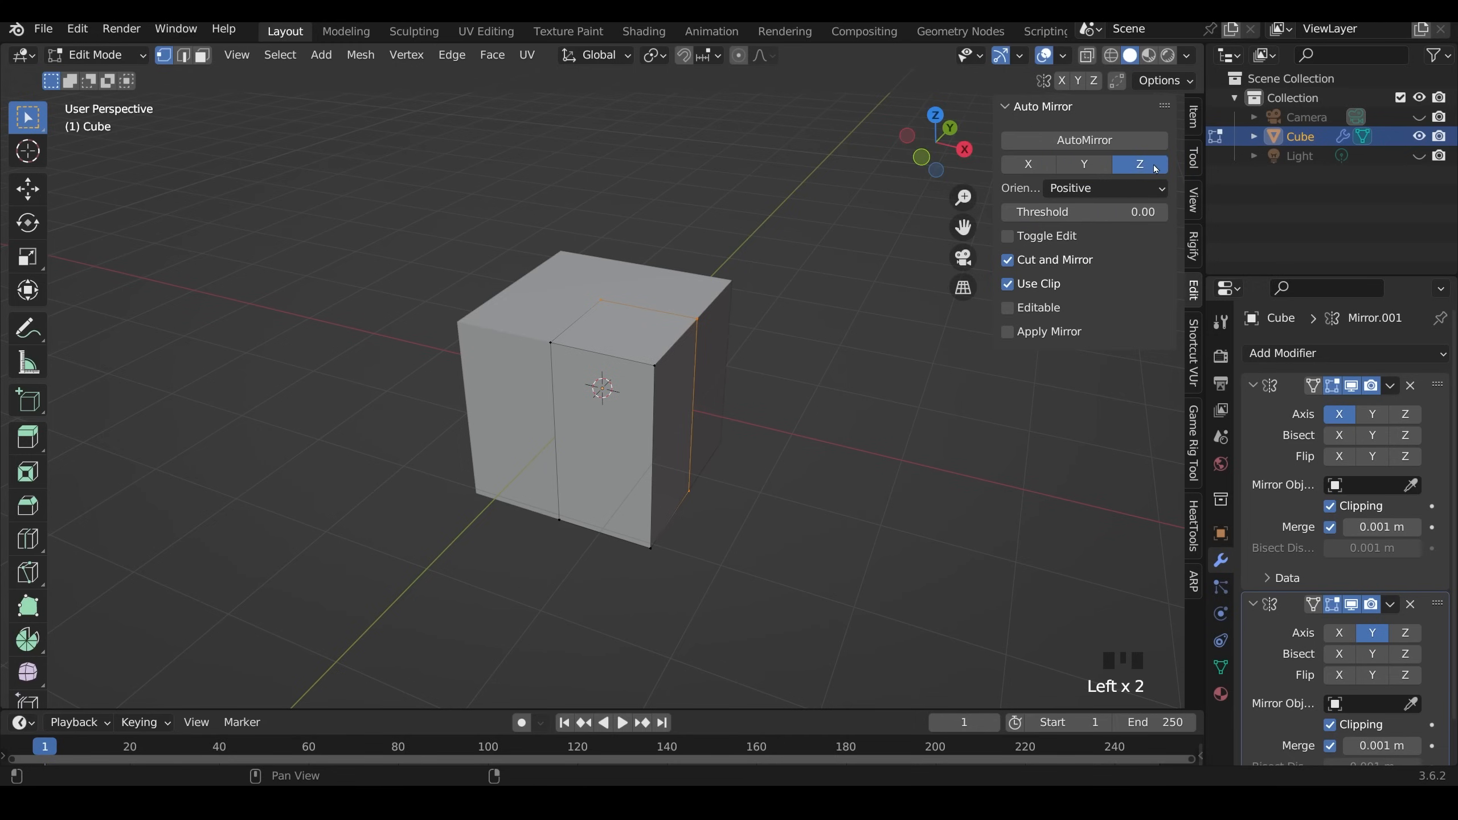
{"action": "left_click", "coordinate": [1091, 140]}
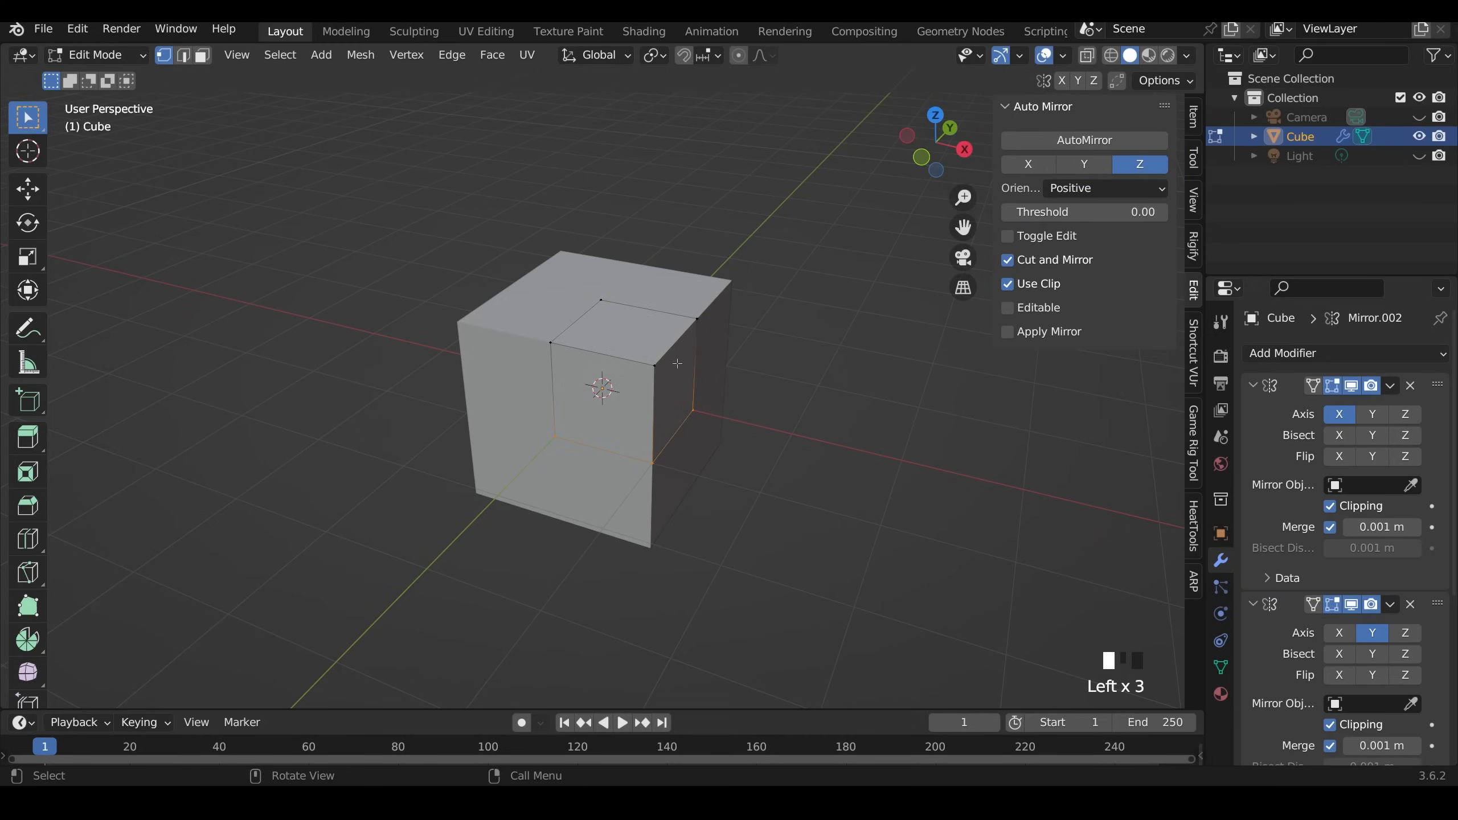
{"action": "key", "text": "3"}
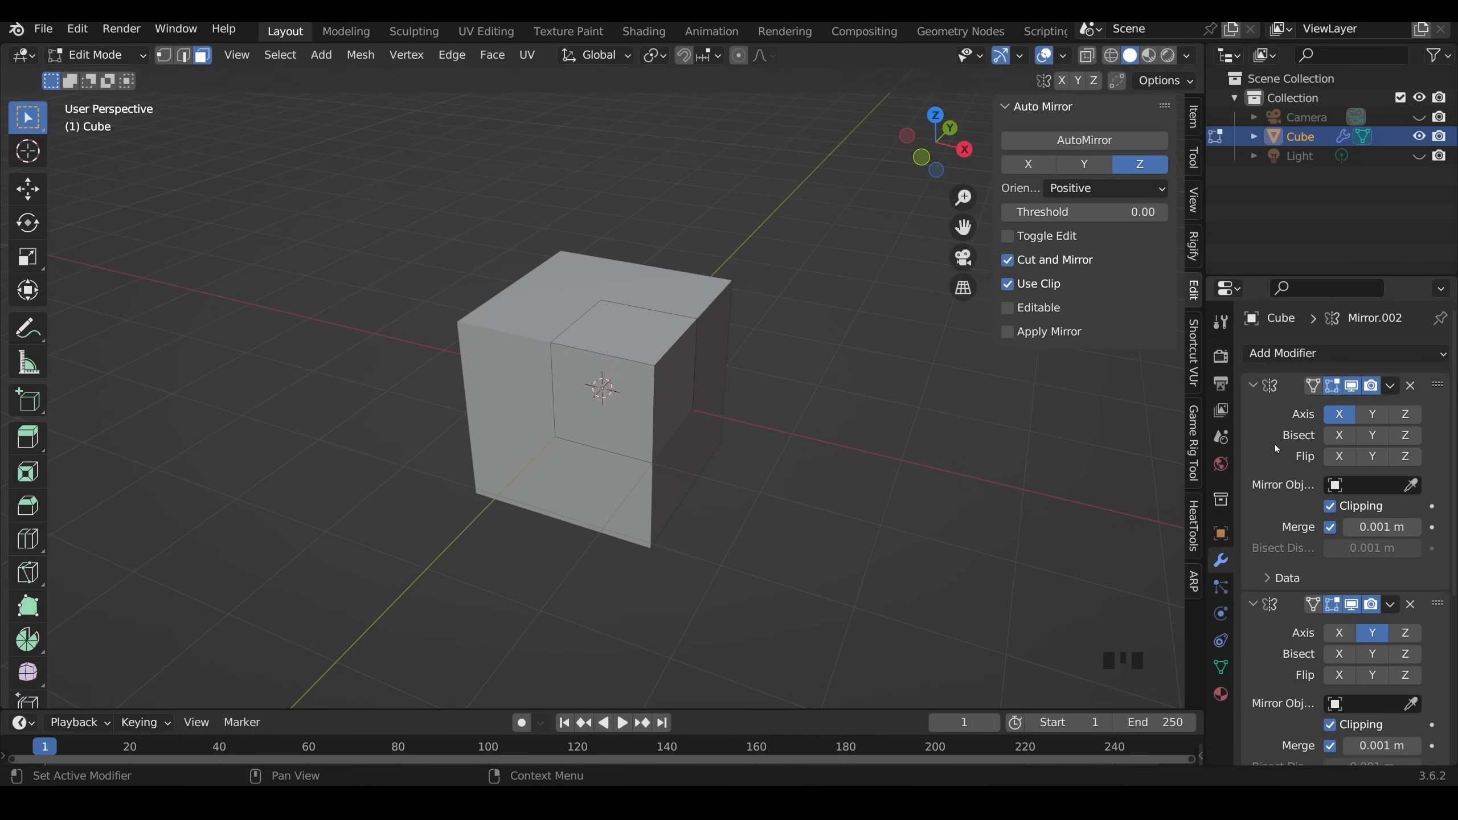
- Remove the separate Z and Y Mirror modifiers and enable the Y and Z axes on the remaining X Mirror modifier
{"action": "scroll", "coordinate": [1362, 469], "scroll_direction": "down", "scroll_amount": 9}
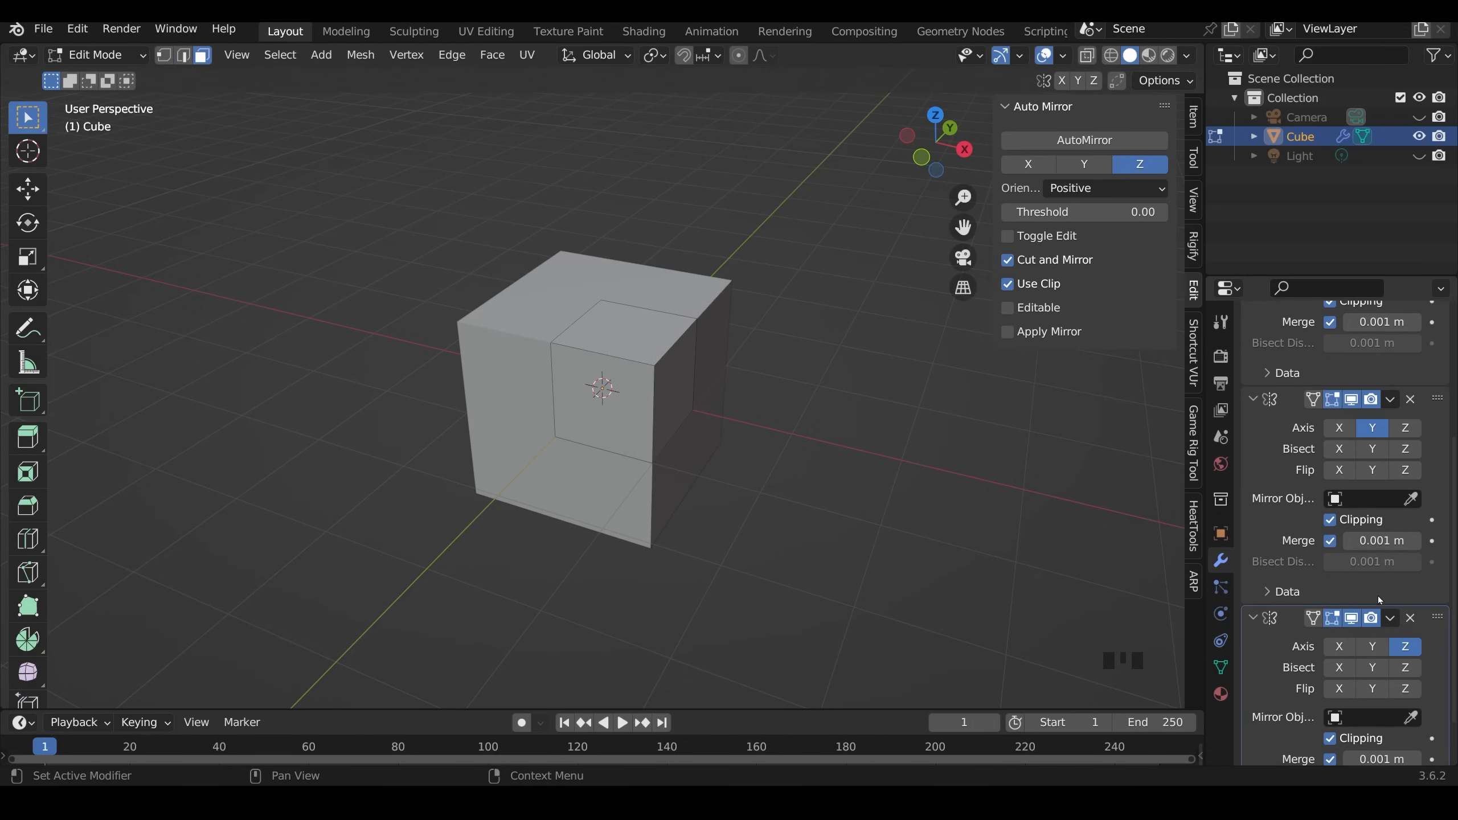
{"action": "left_click", "coordinate": [1410, 618]}
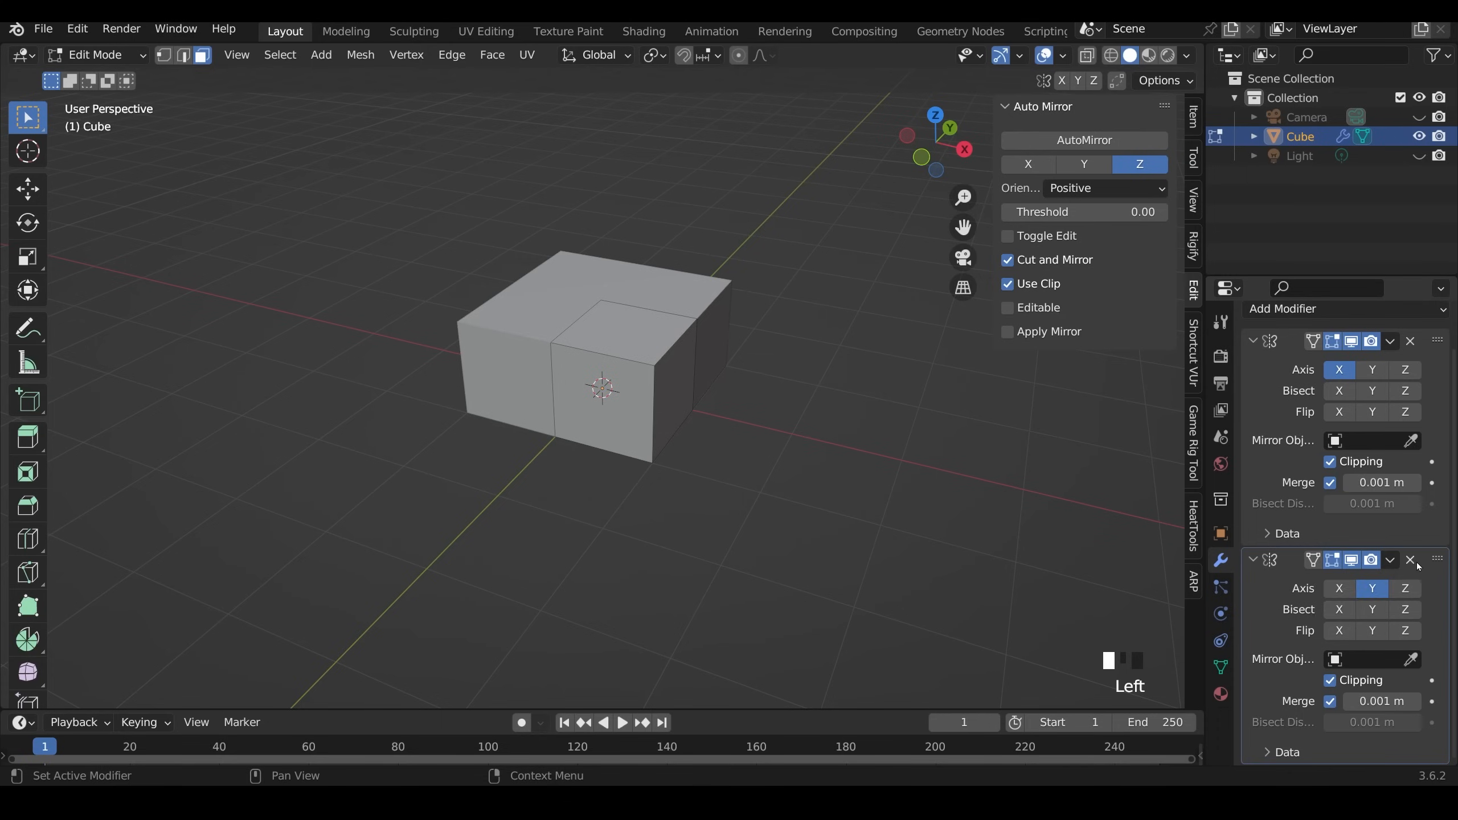
{"action": "left_click", "coordinate": [1411, 560]}
{"action": "left_click", "coordinate": [1373, 415]}
{"action": "left_click", "coordinate": [1406, 415]}
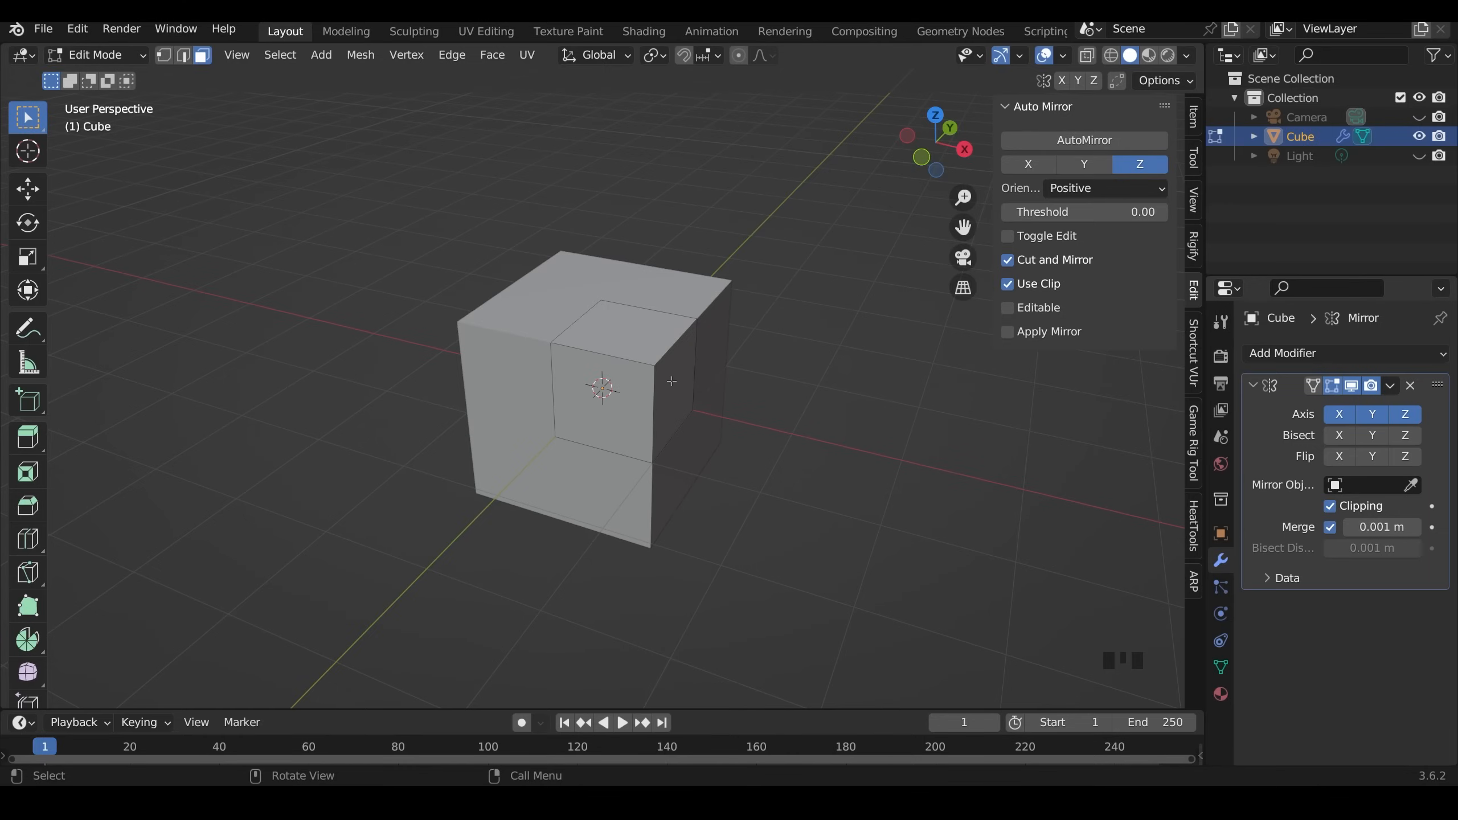
- Delete the top face and the X-facing side face of the mirrored cube's source corner
{"action": "key", "text": "3"}
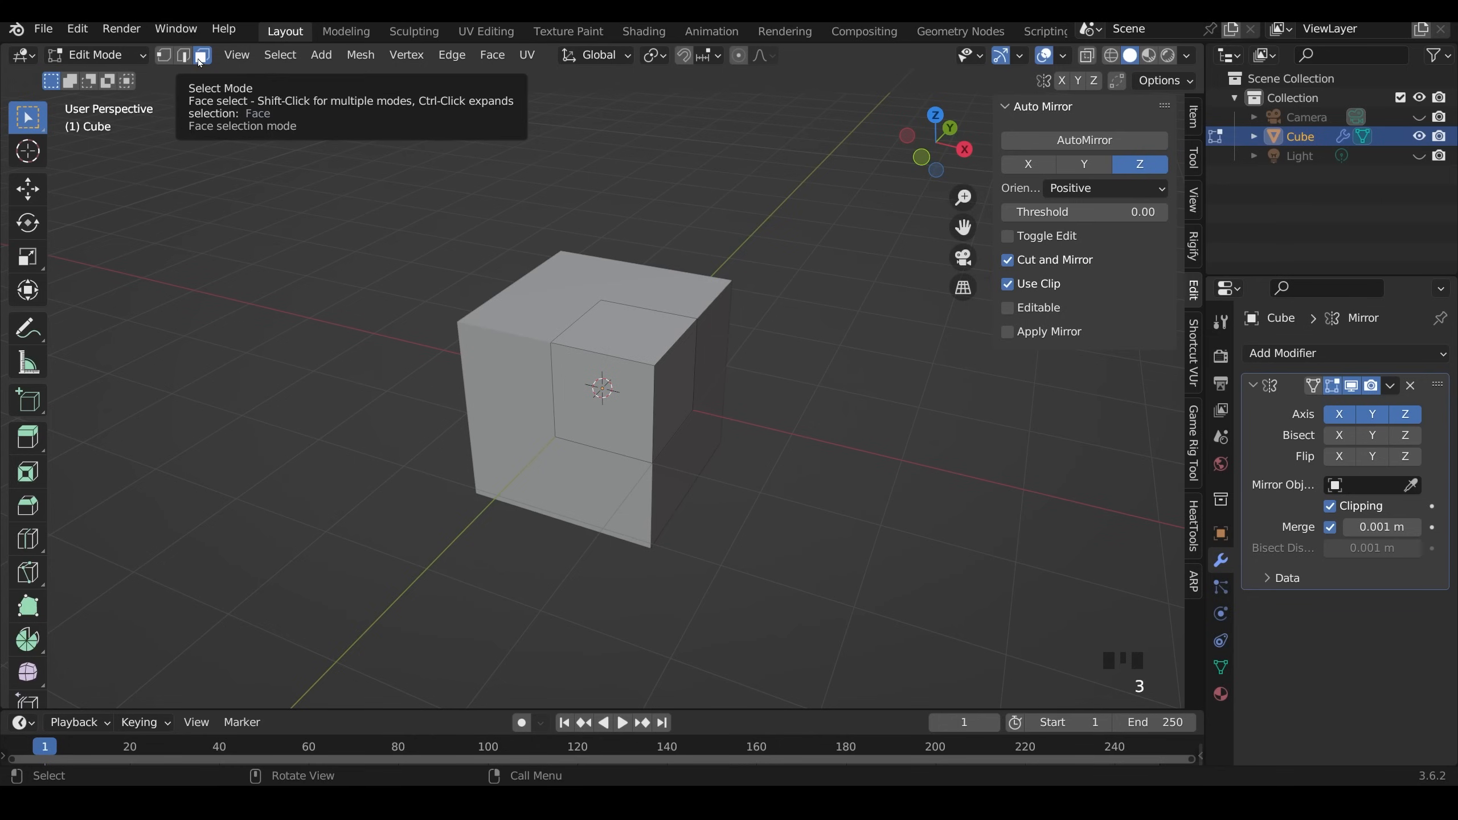
{"action": "left_click", "coordinate": [624, 332]}
{"action": "left_click", "coordinate": [699, 377], "text": "shift"}
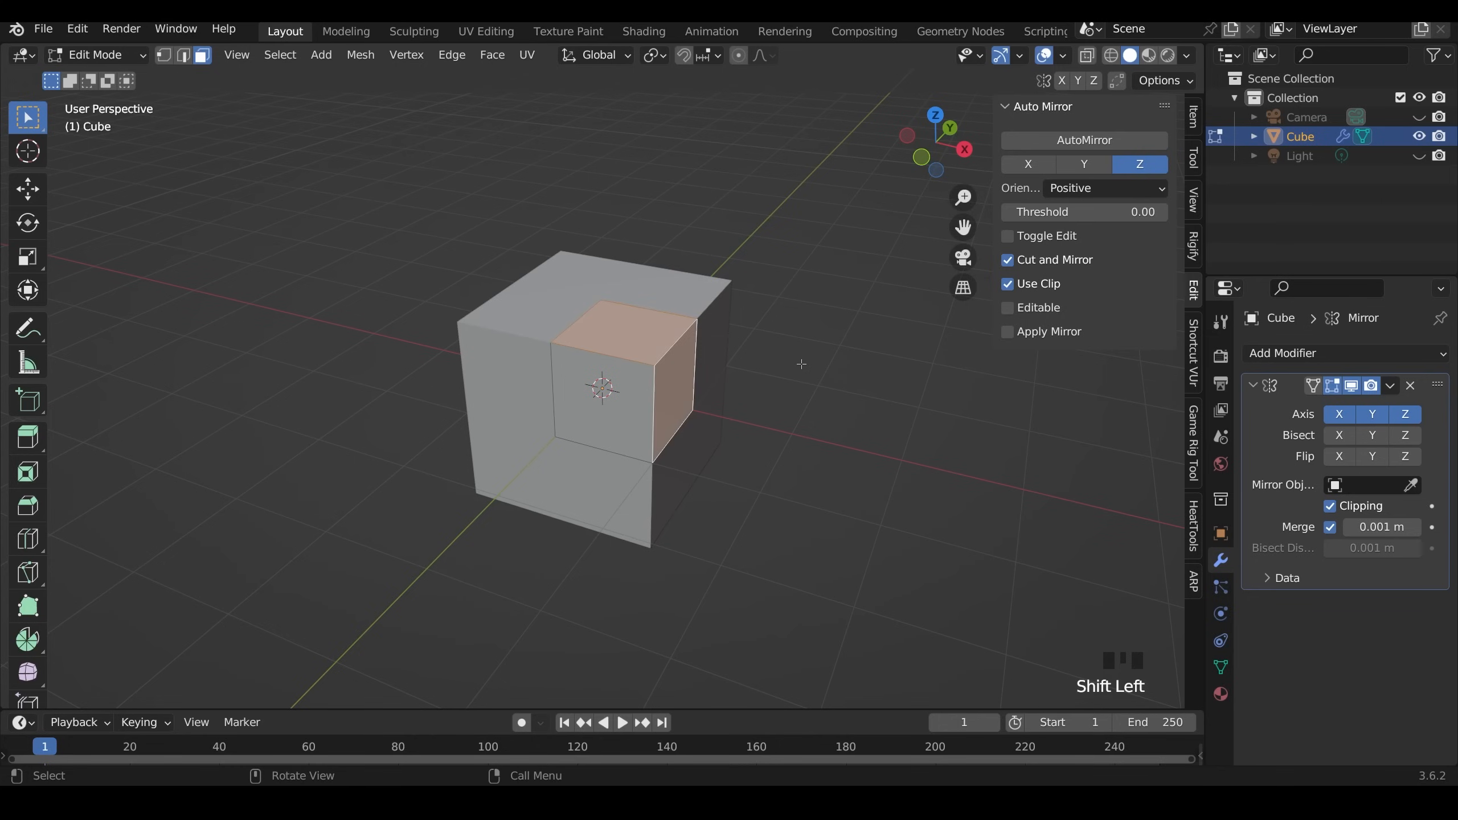
{"action": "key", "text": "Delete"}
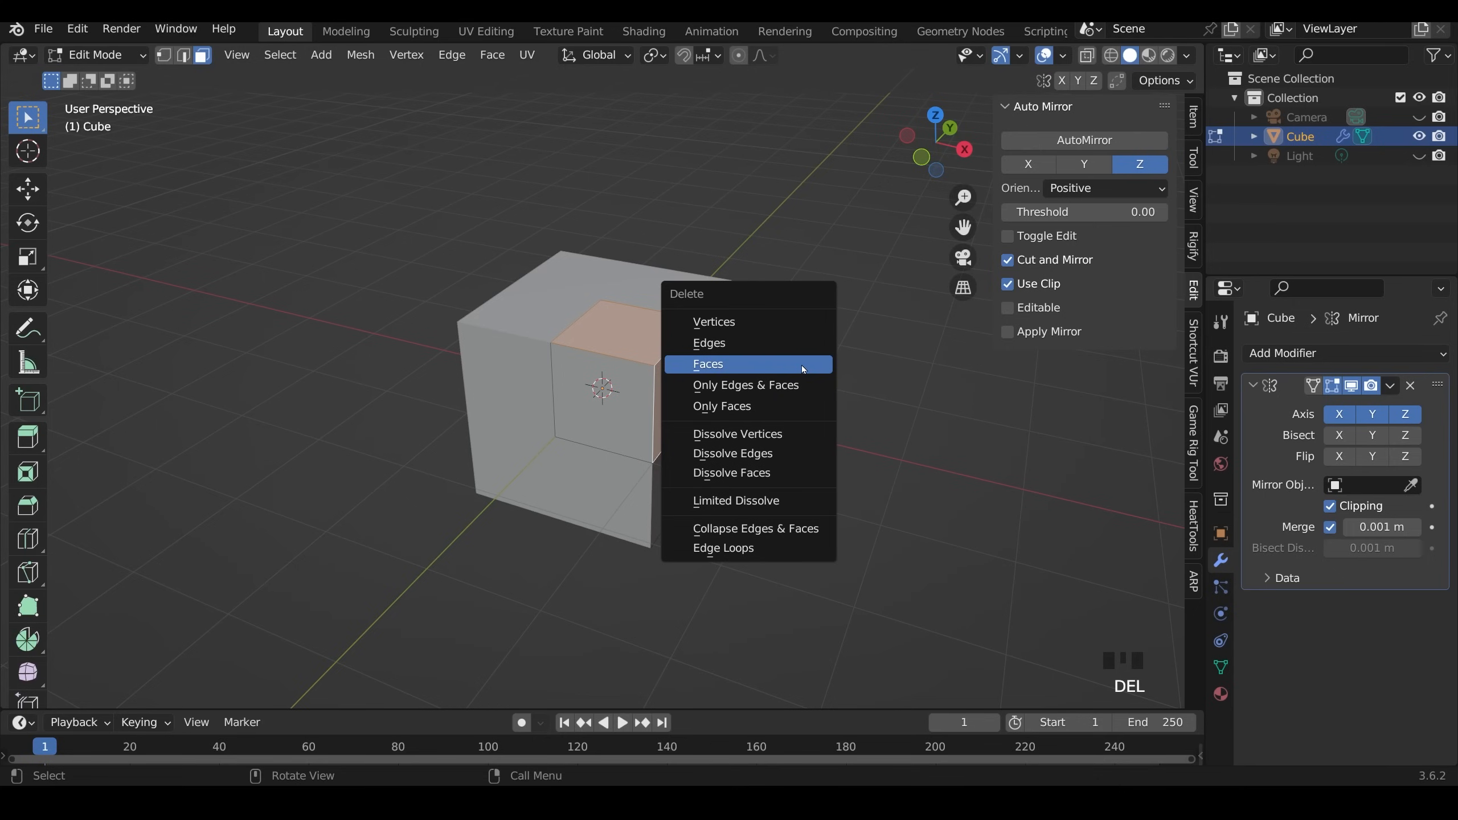
{"action": "left_click", "coordinate": [803, 365]}
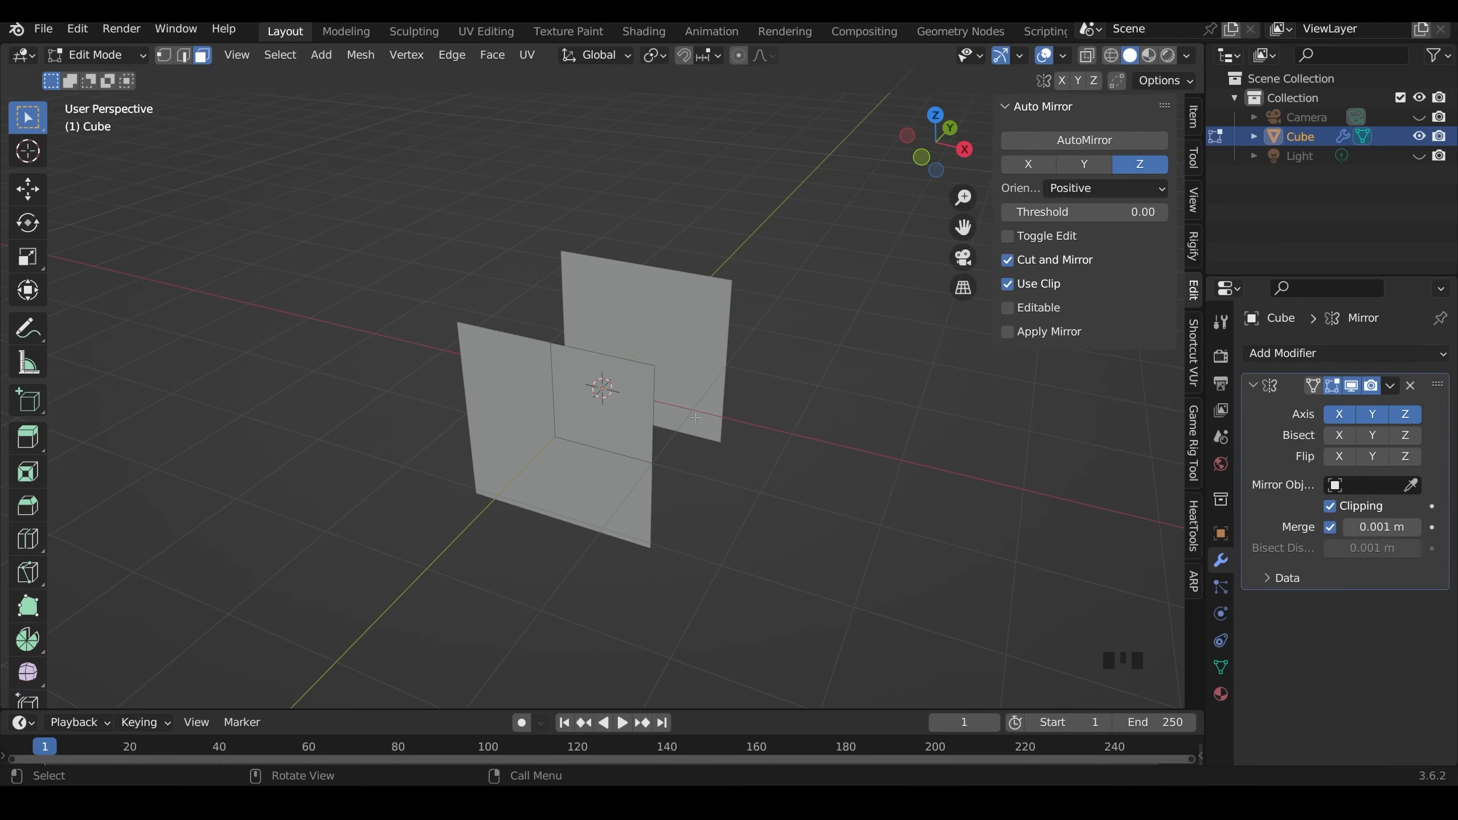
- Add a vertical loop cut to the front face in front view, slid toward its outer edge by a factor of about 0.6
{"action": "key", "text": "KP_1"}
{"action": "scroll", "coordinate": [736, 372], "scroll_direction": "up", "scroll_amount": 4}
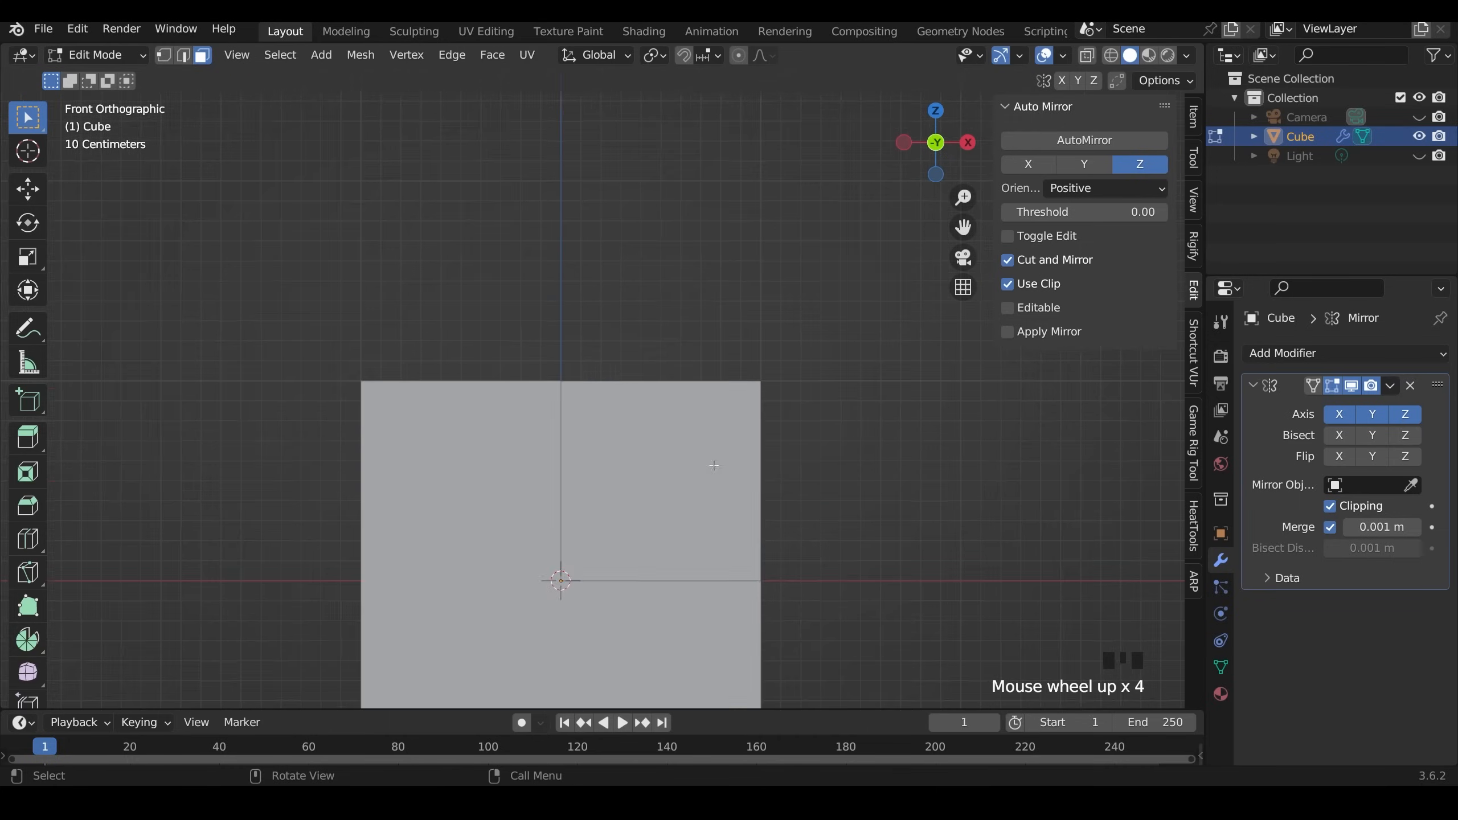
{"action": "scroll", "coordinate": [737, 373], "scroll_direction": "up", "scroll_amount": 2}
{"action": "middle_click_drag", "start_coordinate": [624, 323], "coordinate": [666, 297], "text": "shift"}
{"action": "key", "text": "ctrl+r"}
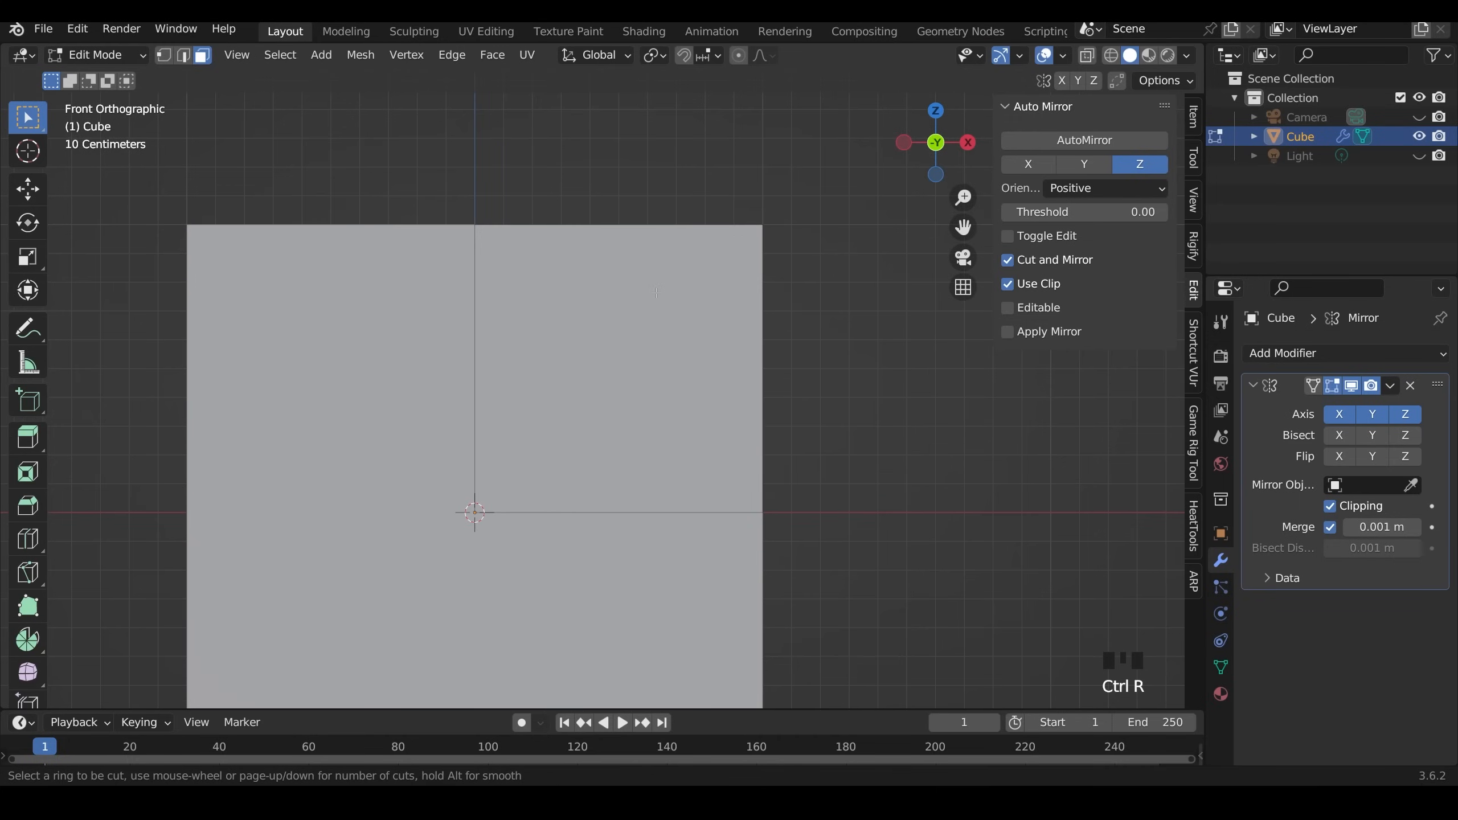
{"action": "left_click", "coordinate": [603, 234]}
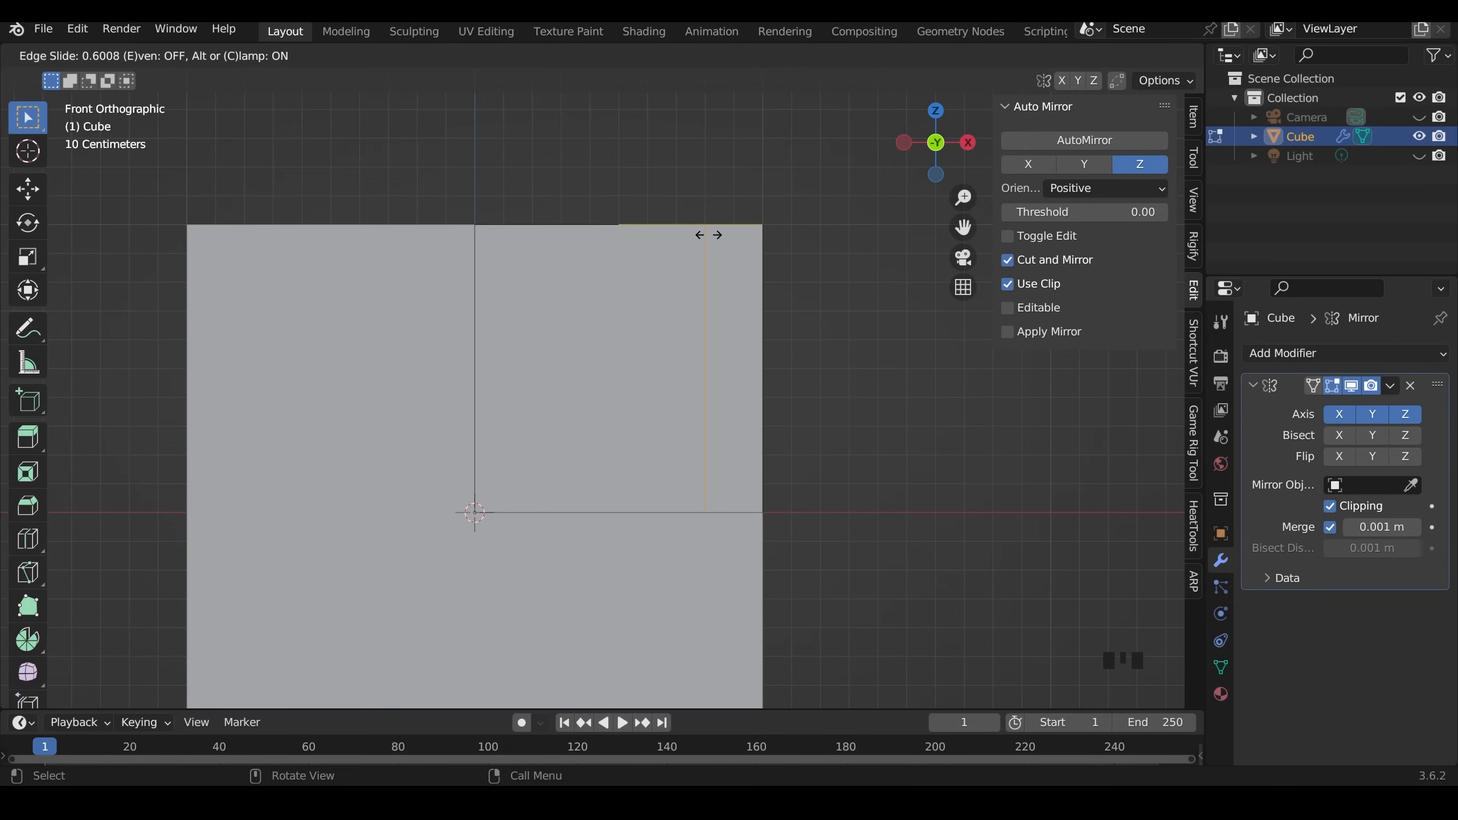
{"action": "left_click", "coordinate": [708, 235]}
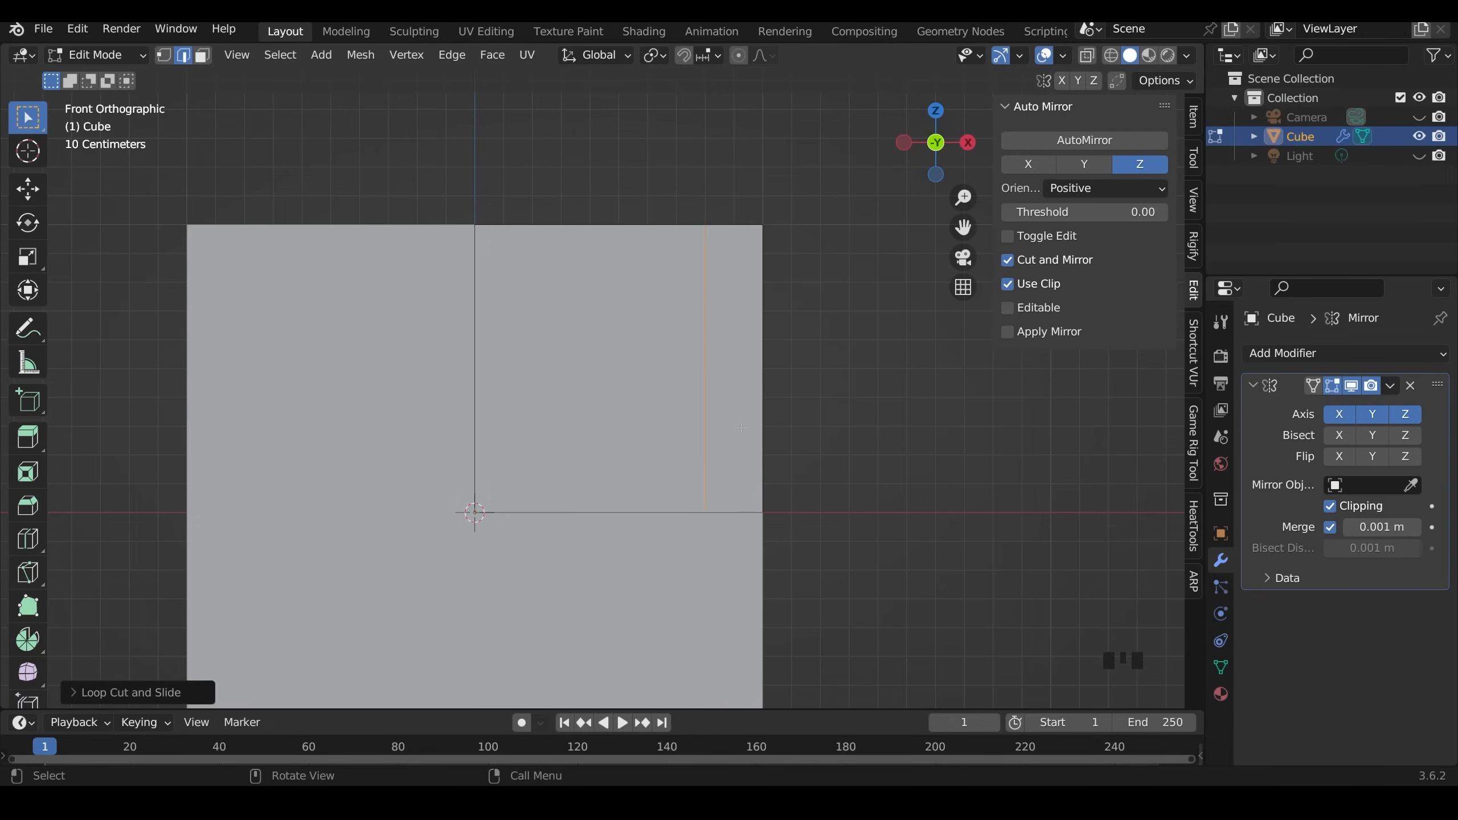
- Add a horizontal loop cut across the source quarter of the front face, slid toward its top edge by a factor of about 0.6
{"action": "key", "text": "ctrl+r"}
{"action": "left_click", "coordinate": [744, 379]}
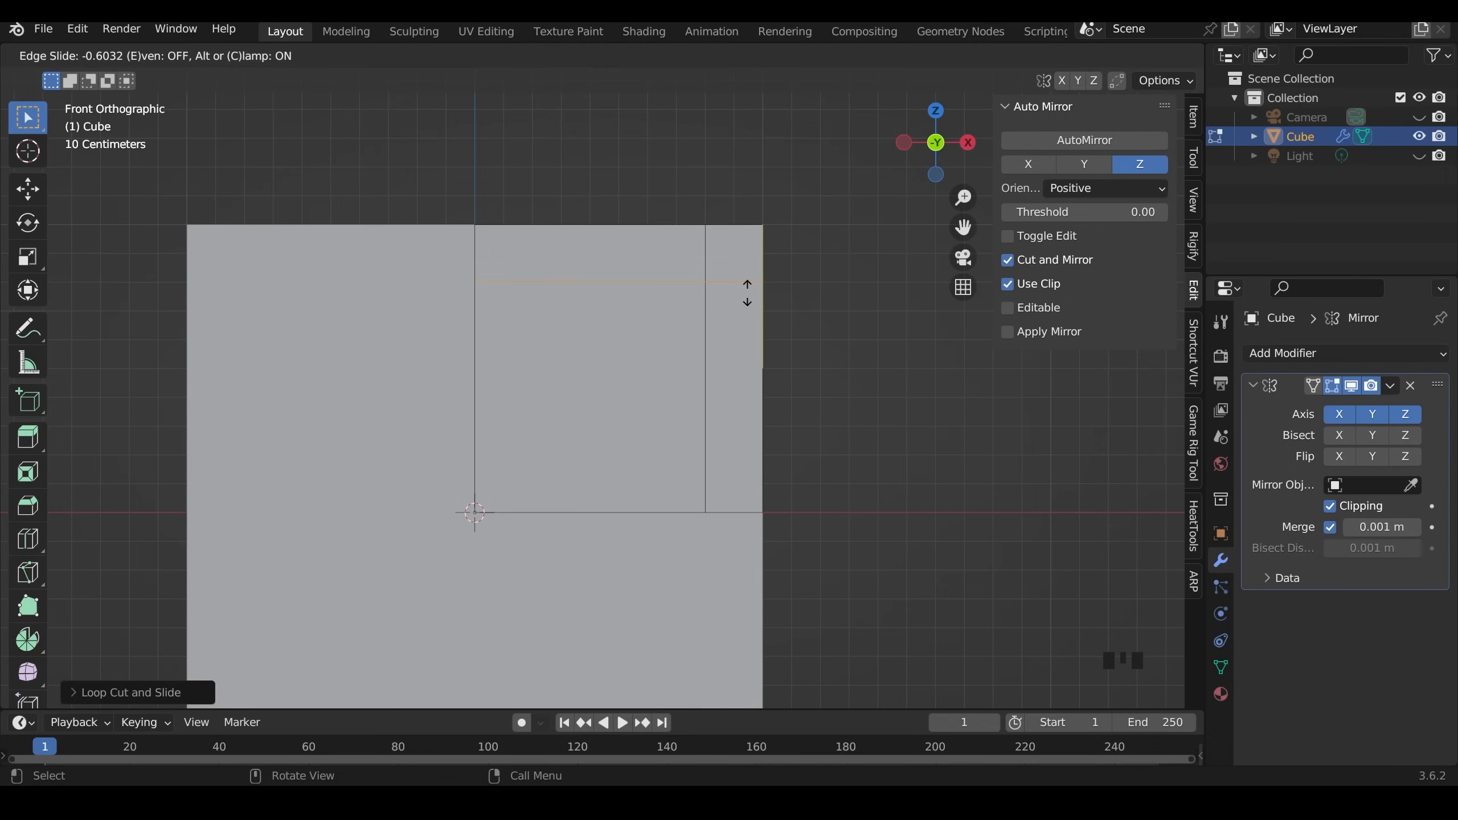
{"action": "left_click", "coordinate": [747, 292]}
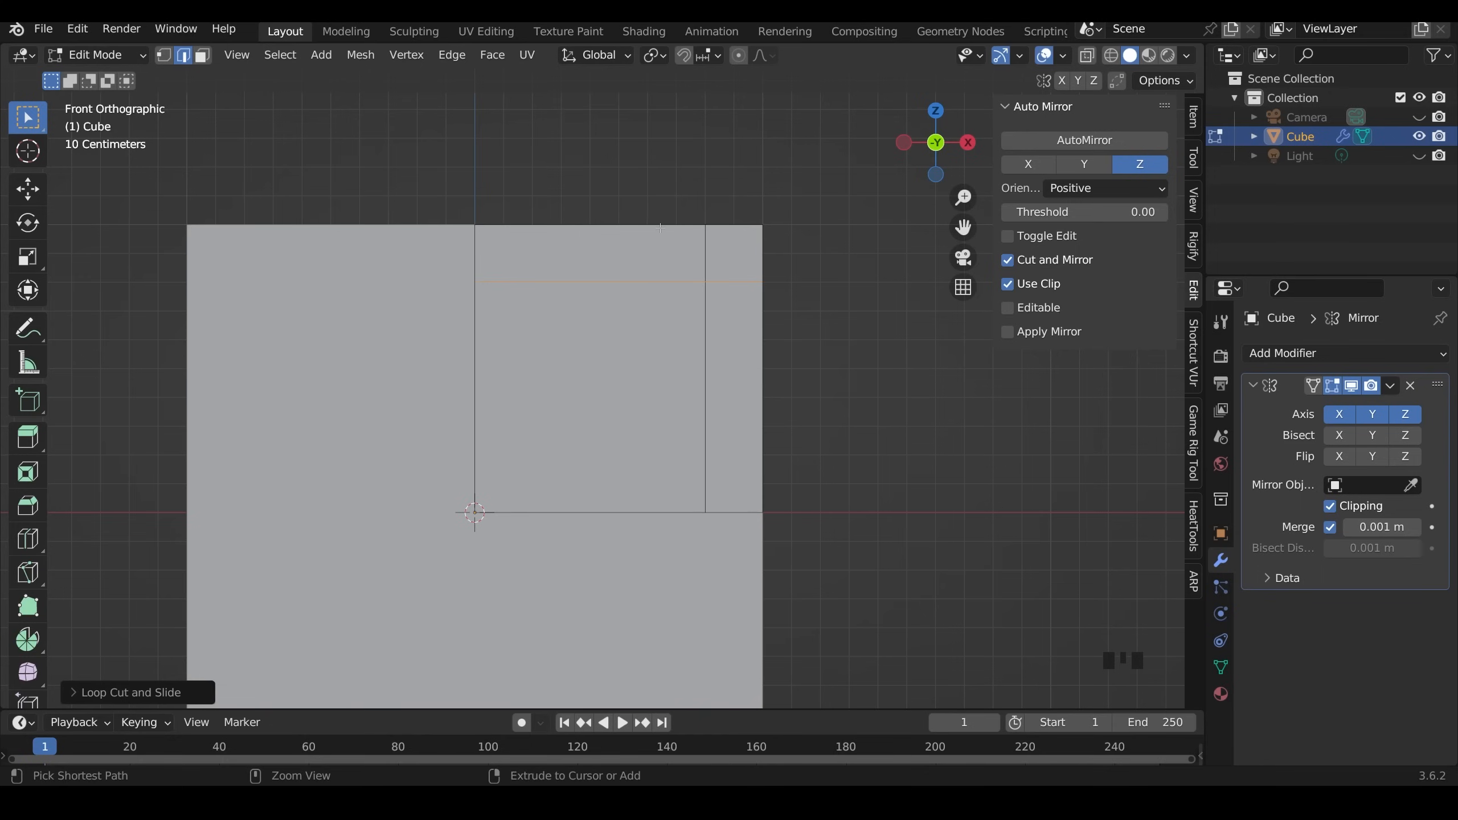
- Add a second vertical and a second horizontal loop cut inside the first pair, slid toward the outer corner by factors of about 0.62 and 0.63
{"action": "key", "text": "ctrl+r"}
{"action": "left_click", "coordinate": [660, 229]}
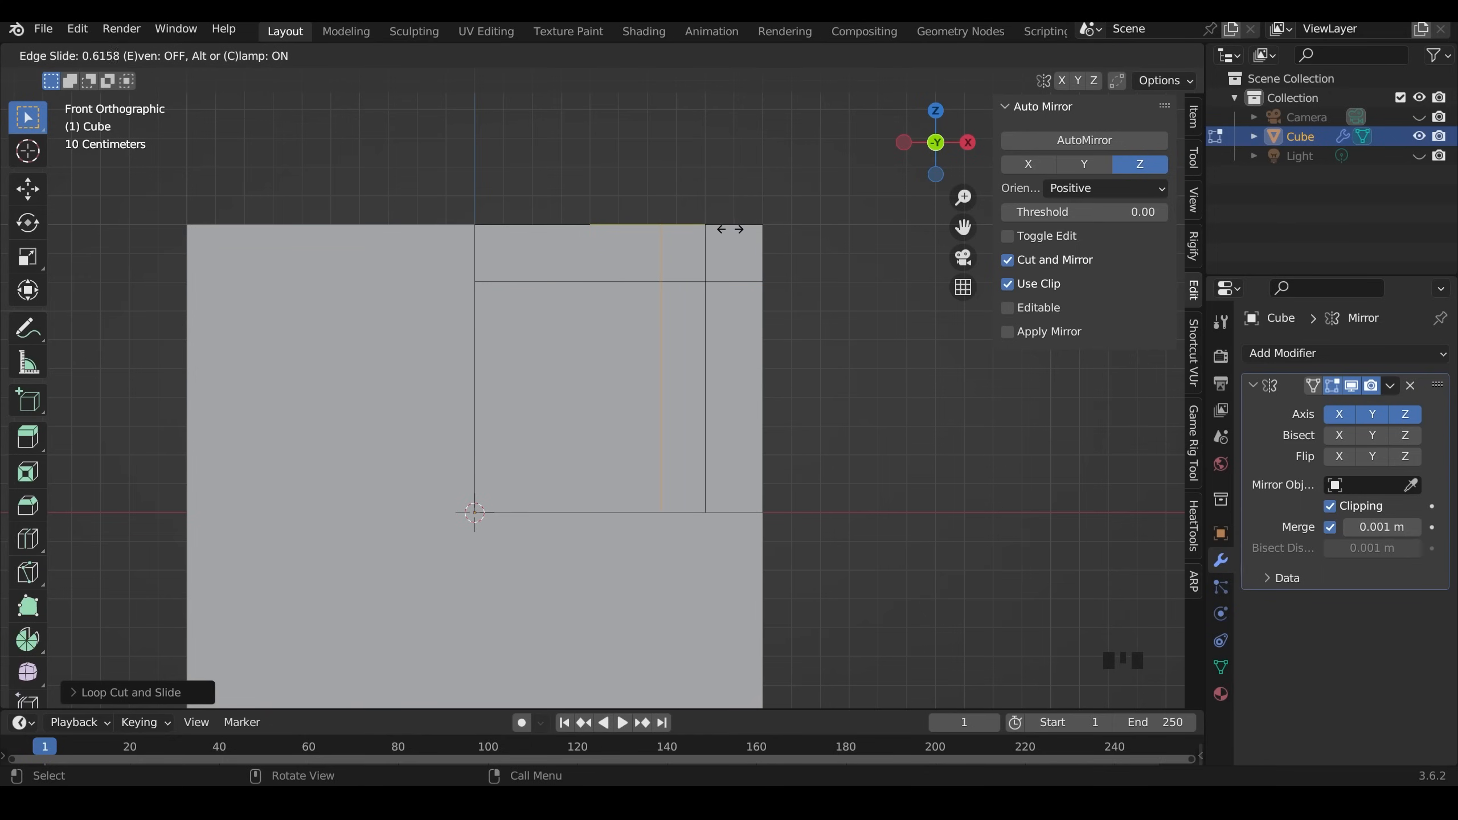
{"action": "left_click", "coordinate": [730, 229]}
{"action": "key", "text": "ctrl+r"}
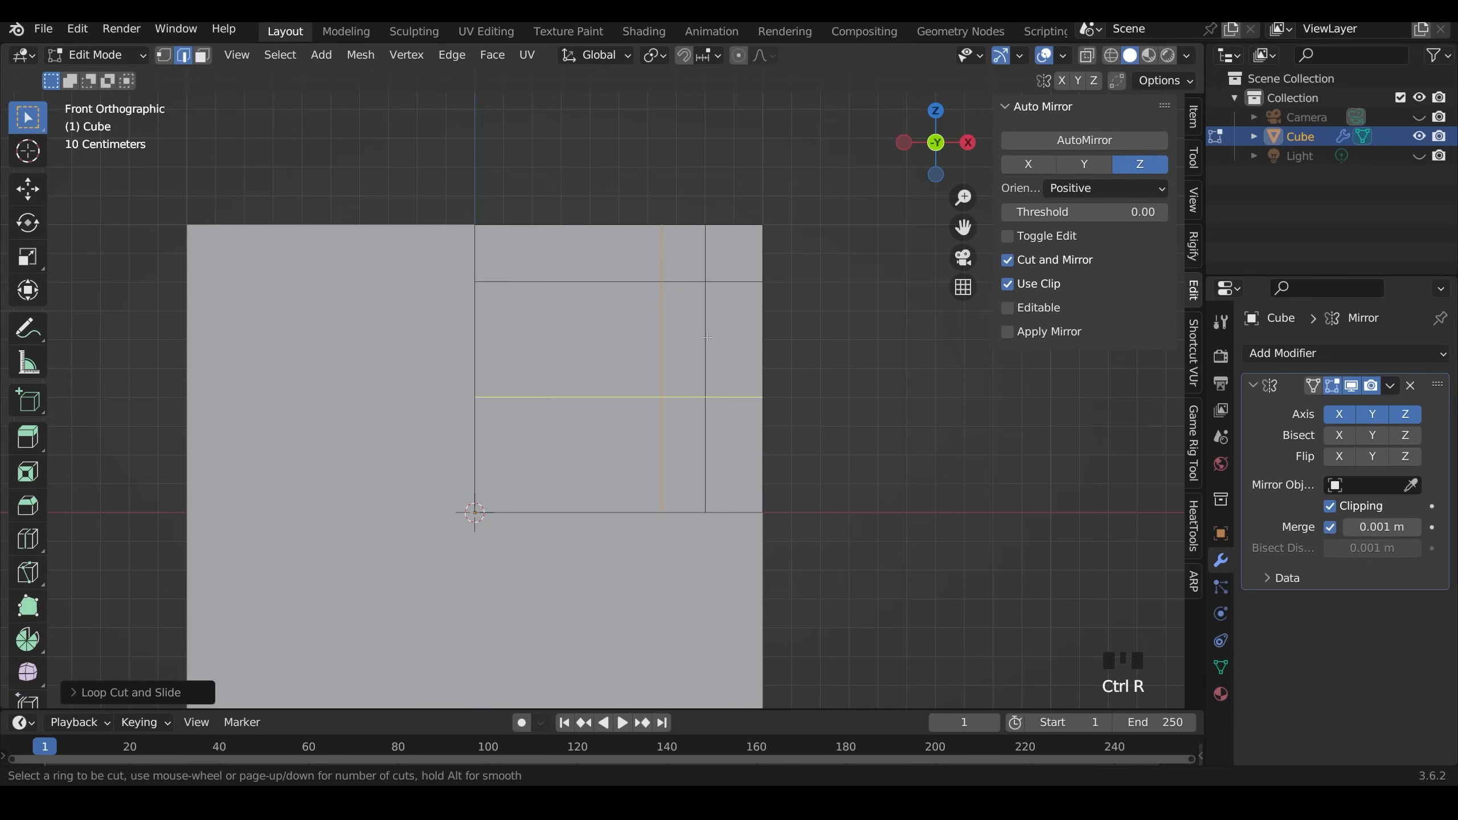
{"action": "left_click", "coordinate": [708, 337]}
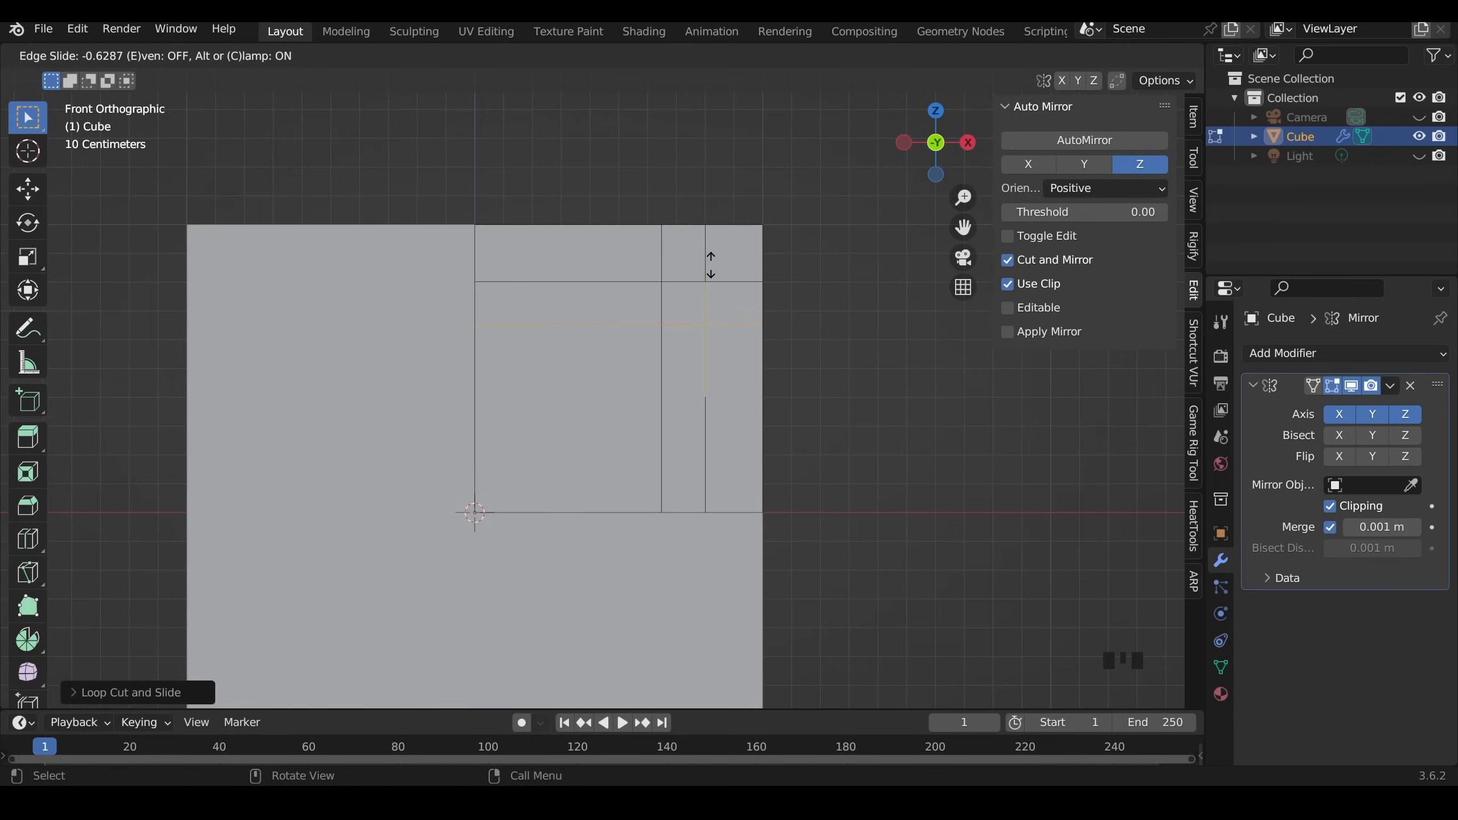
{"action": "left_click", "coordinate": [711, 266]}
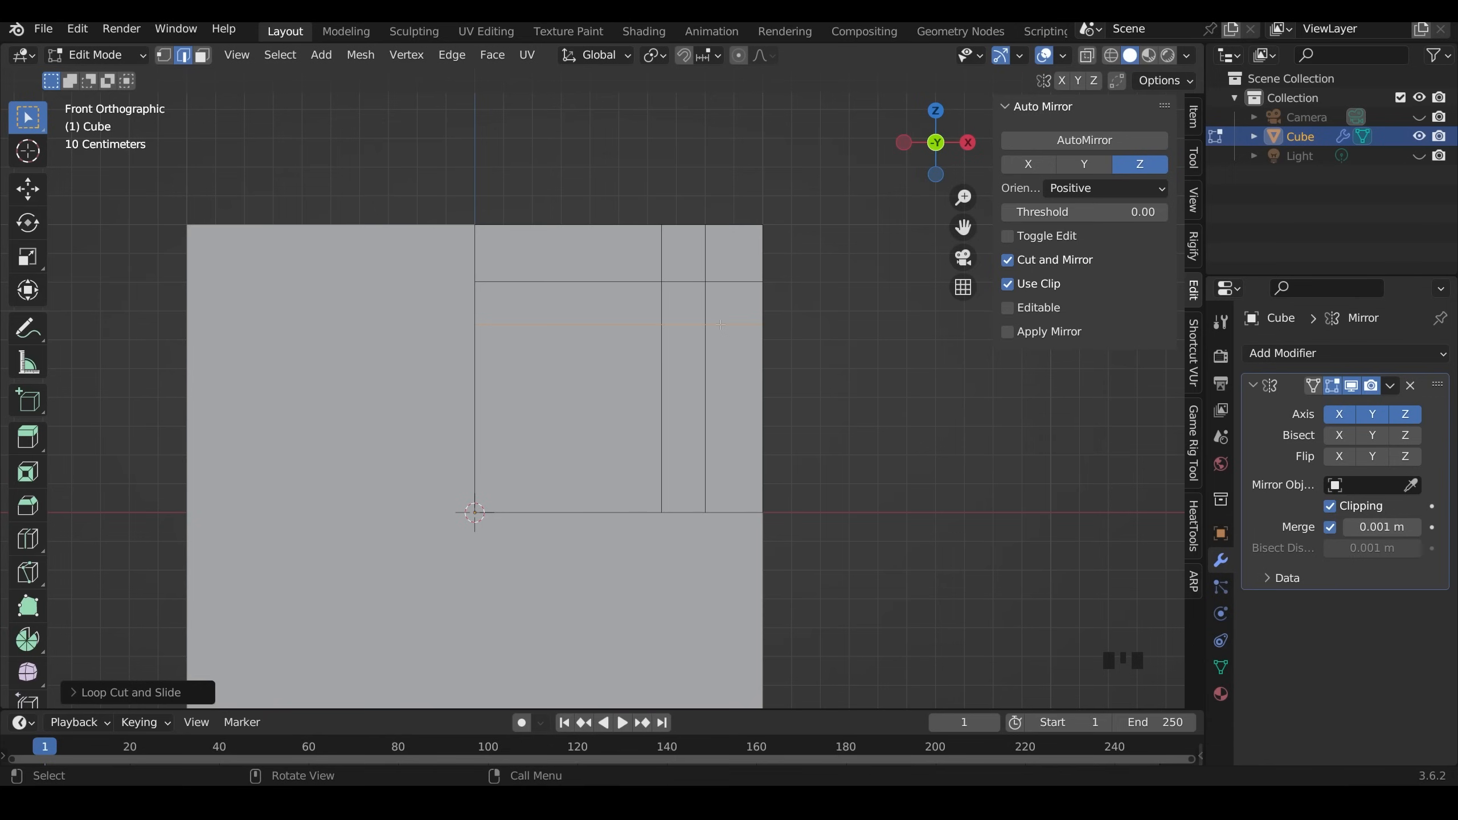
- Delete the four inner faces of the source quarter, leaving only the outer frame strips
{"action": "key", "text": "3"}
{"action": "left_click_drag", "start_coordinate": [625, 308], "coordinate": [682, 368]}
{"action": "key", "text": "Delete"}
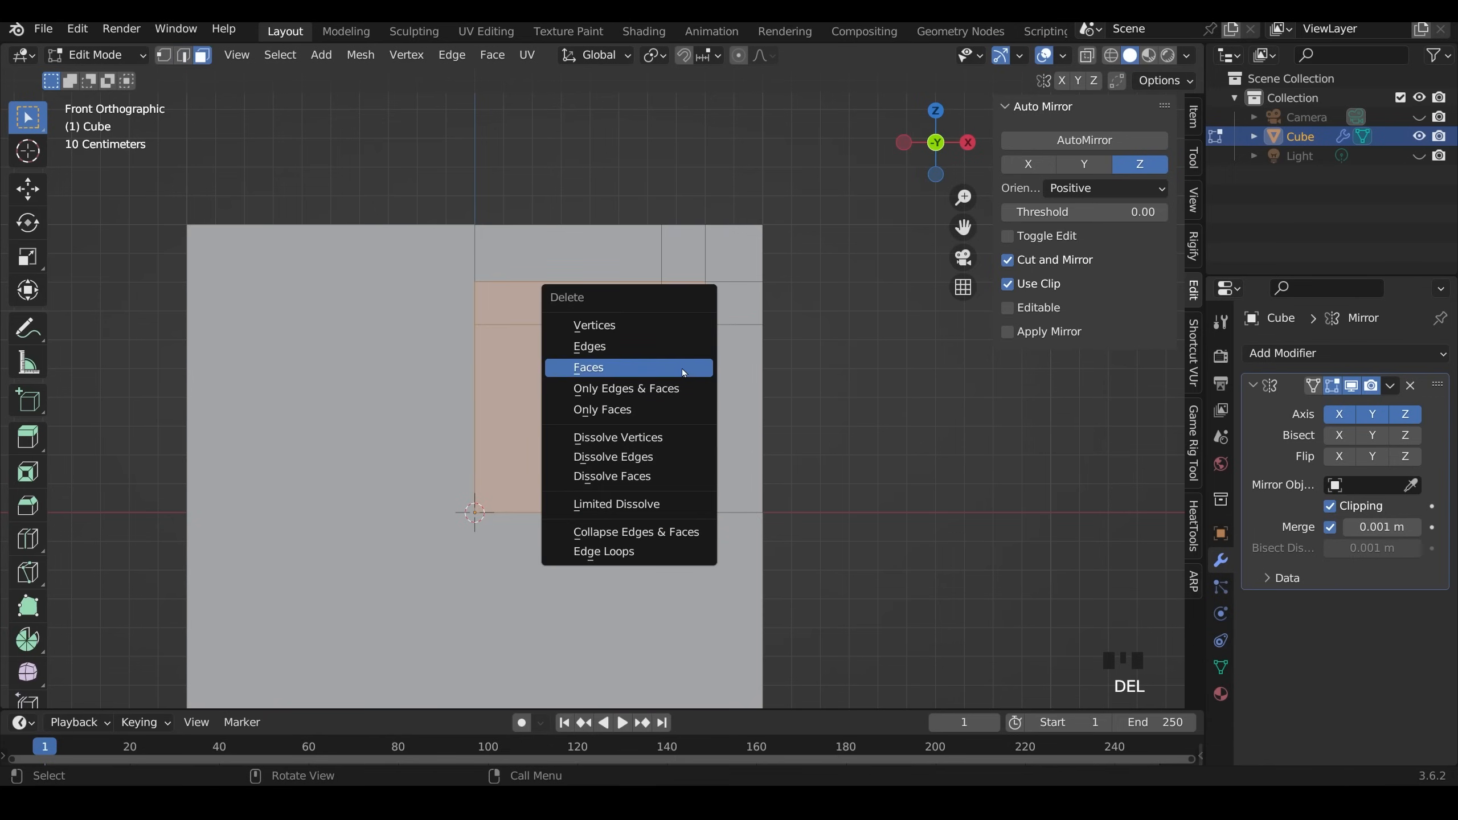
{"action": "left_click", "coordinate": [684, 372]}
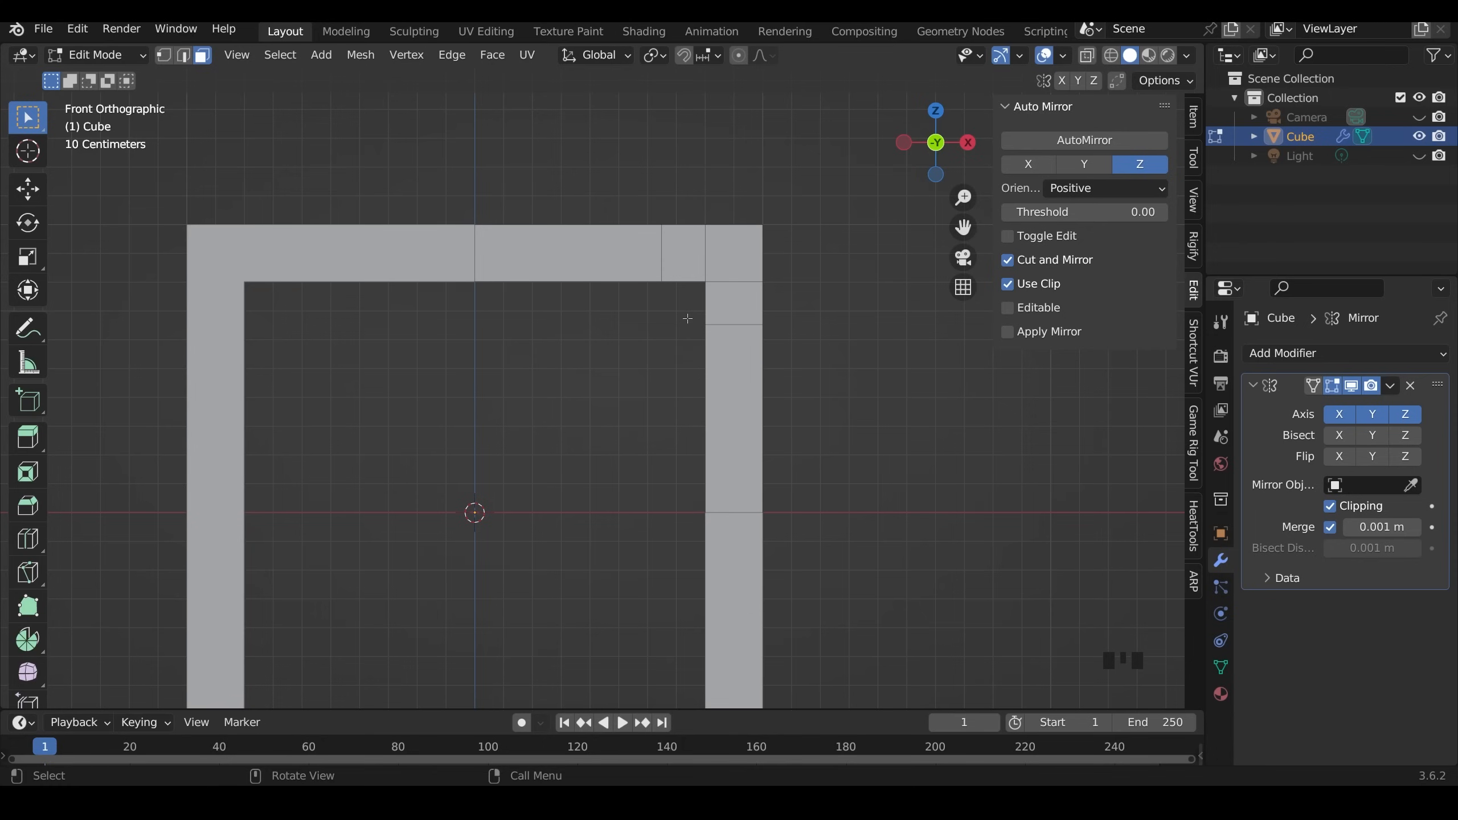
- Fill a triangular face between the two short edges at the frame's inner corner
{"action": "key", "text": "2"}
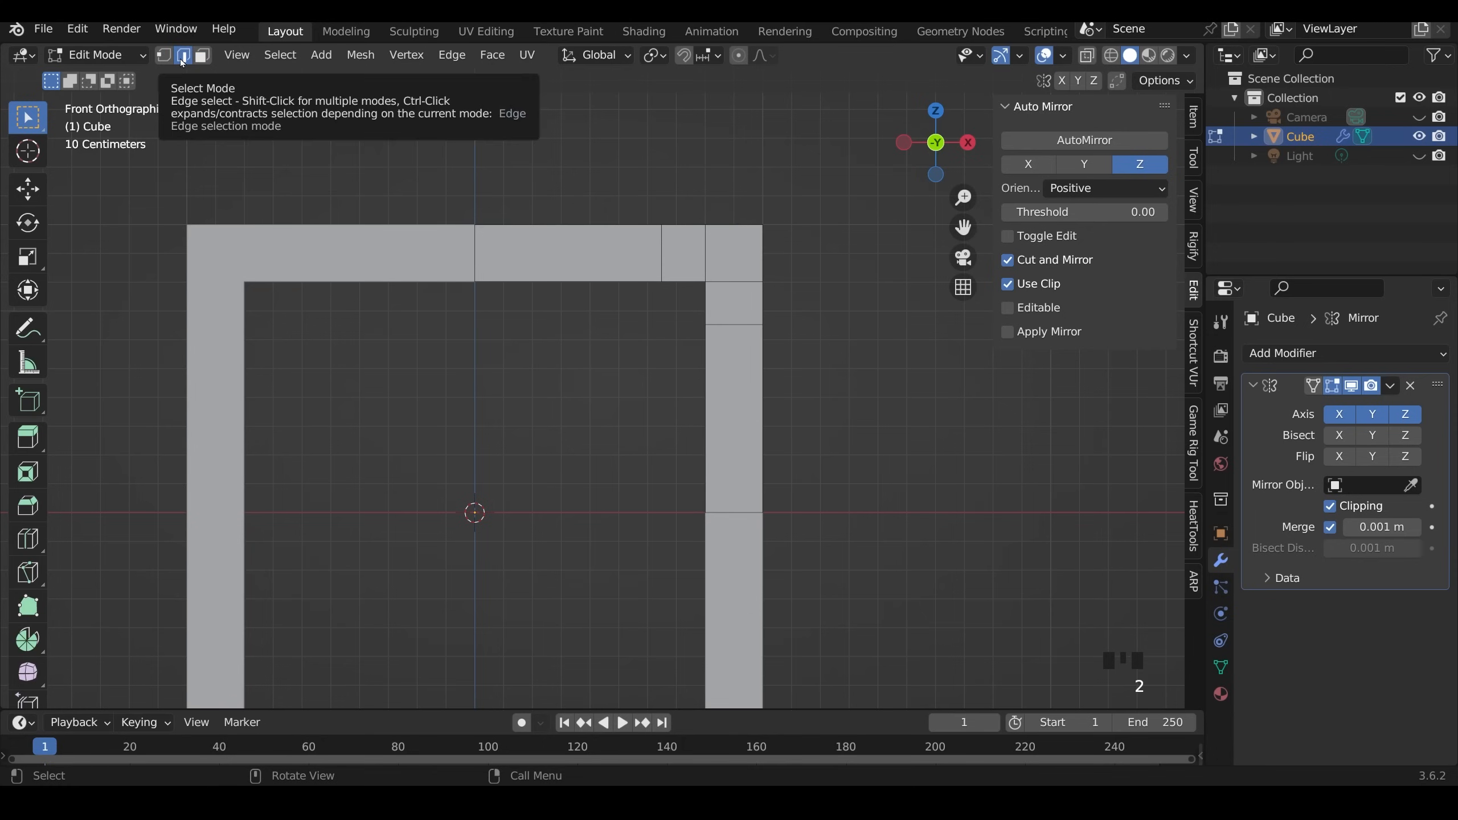
{"action": "left_click", "coordinate": [684, 282]}
{"action": "left_click", "coordinate": [711, 297], "text": "shift"}
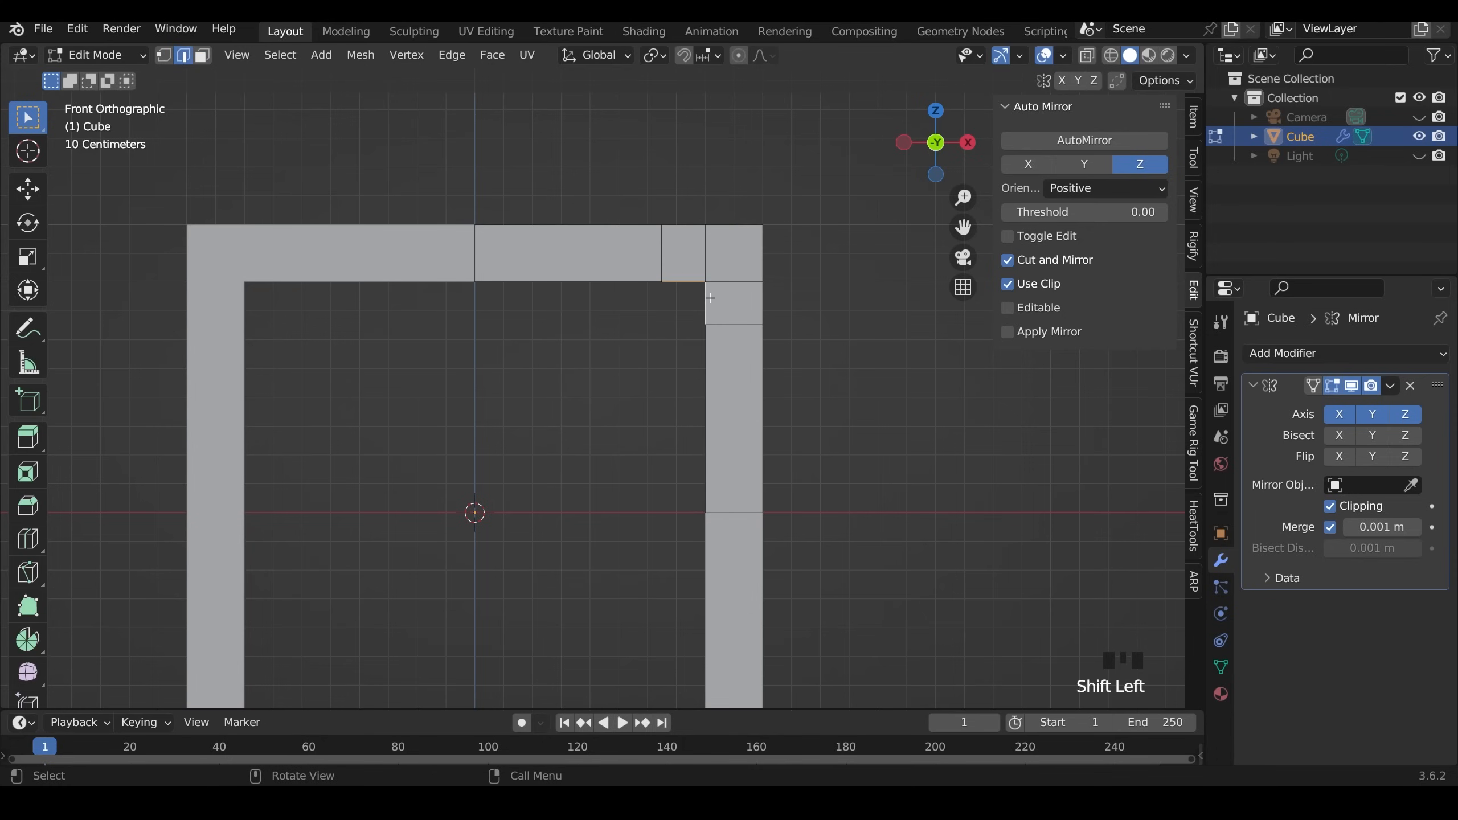
{"action": "key", "text": "f"}
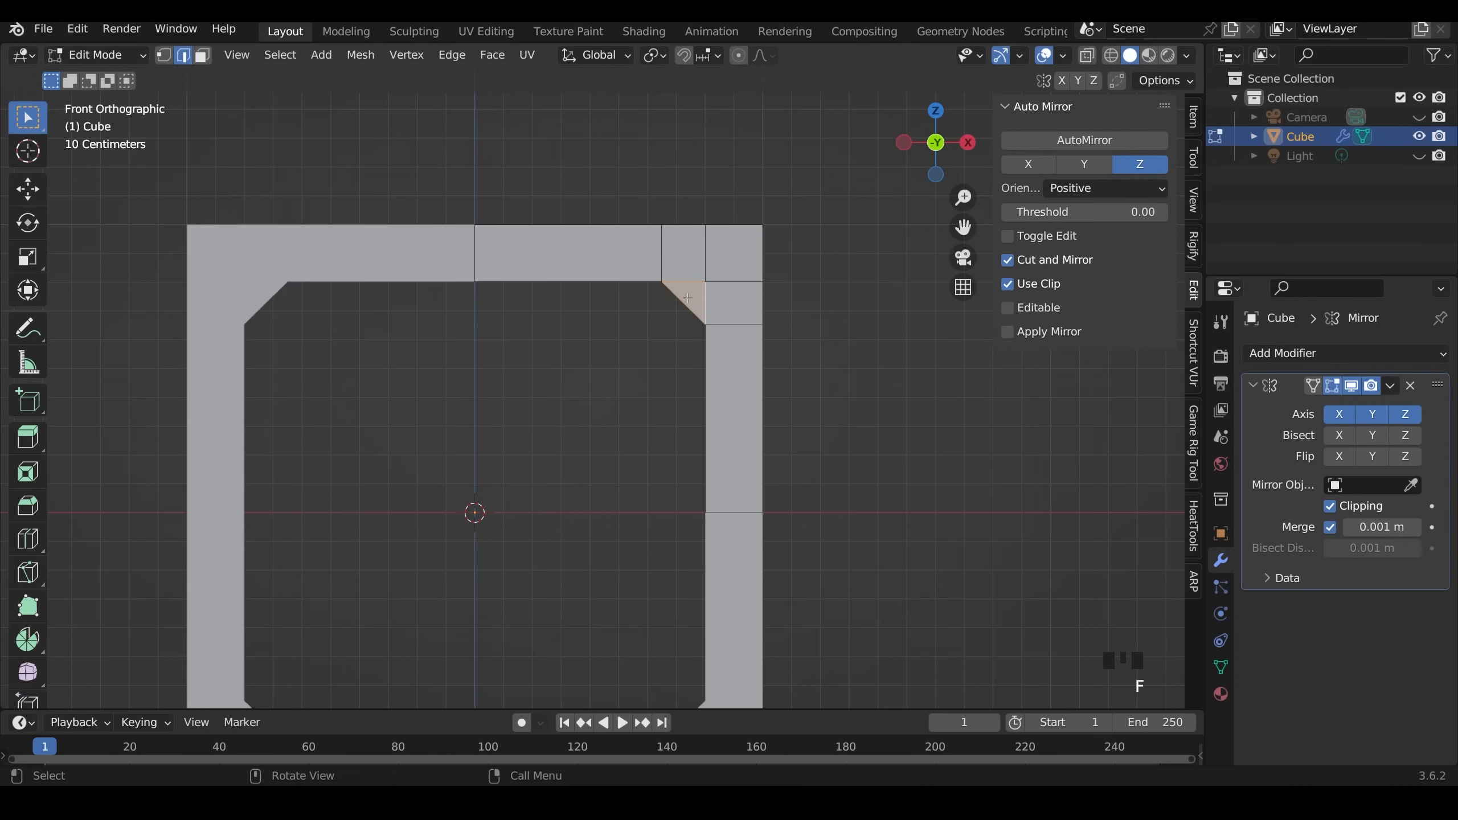
- Extrude the corner triangle's diagonal edge about 0.65 m inward along both X and Z to the mirror planes, forming a diagonal brace
{"action": "left_click", "coordinate": [492, 56]}
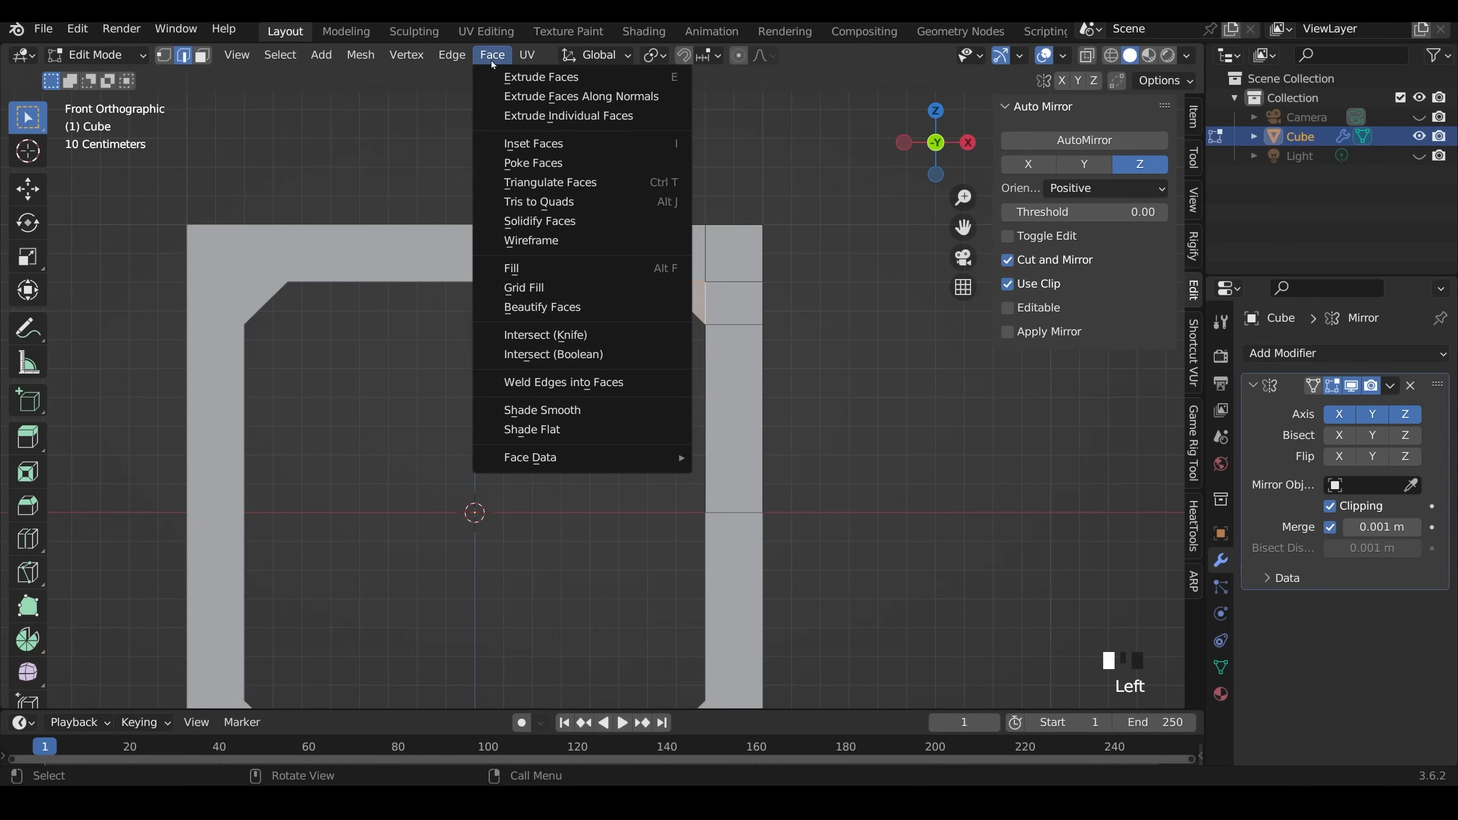
{"action": "left_click", "coordinate": [538, 270]}
{"action": "left_click", "coordinate": [687, 309]}
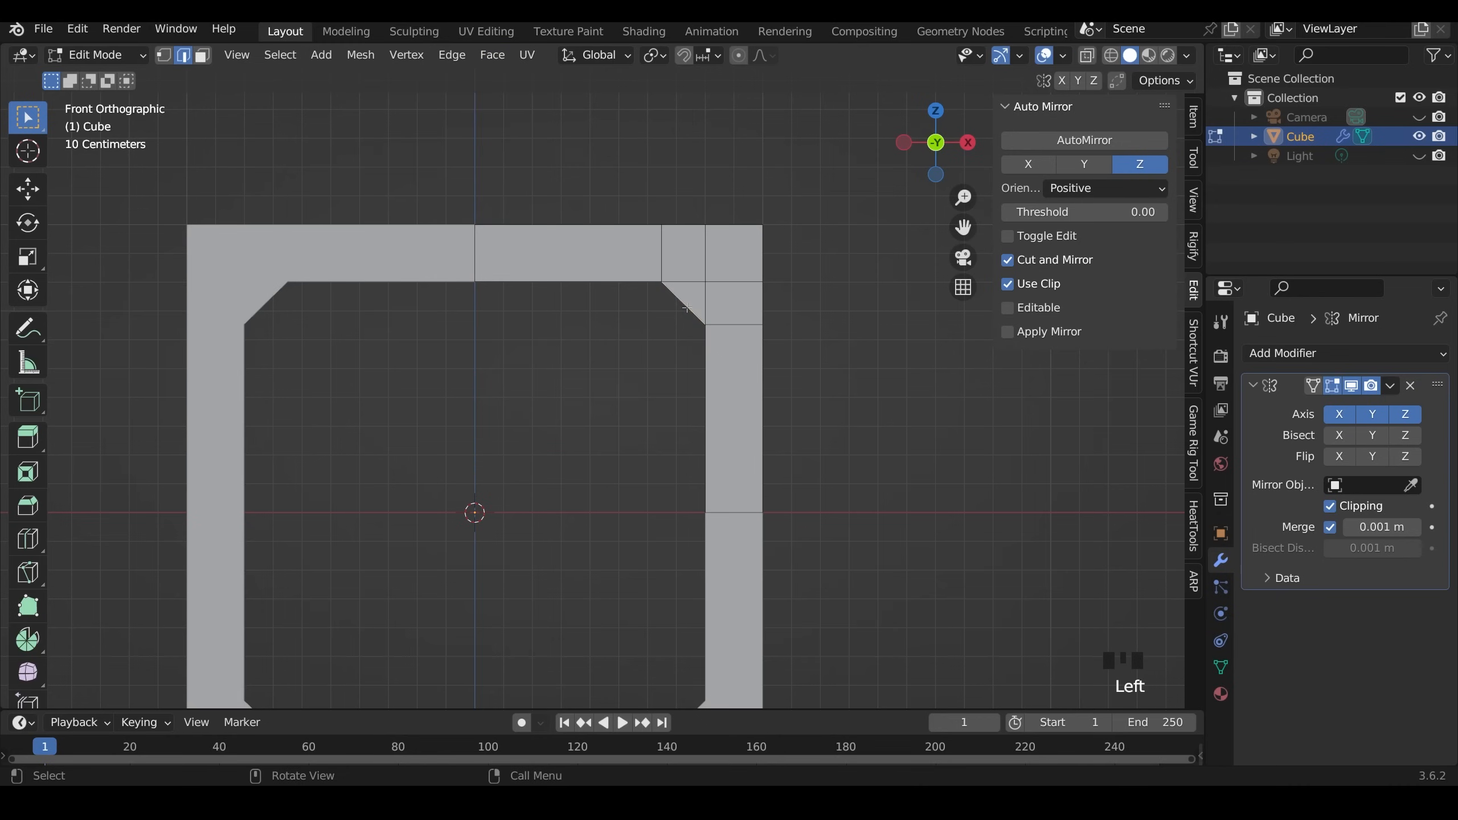
{"action": "left_click", "coordinate": [629, 332]}
{"action": "key", "text": "e"}
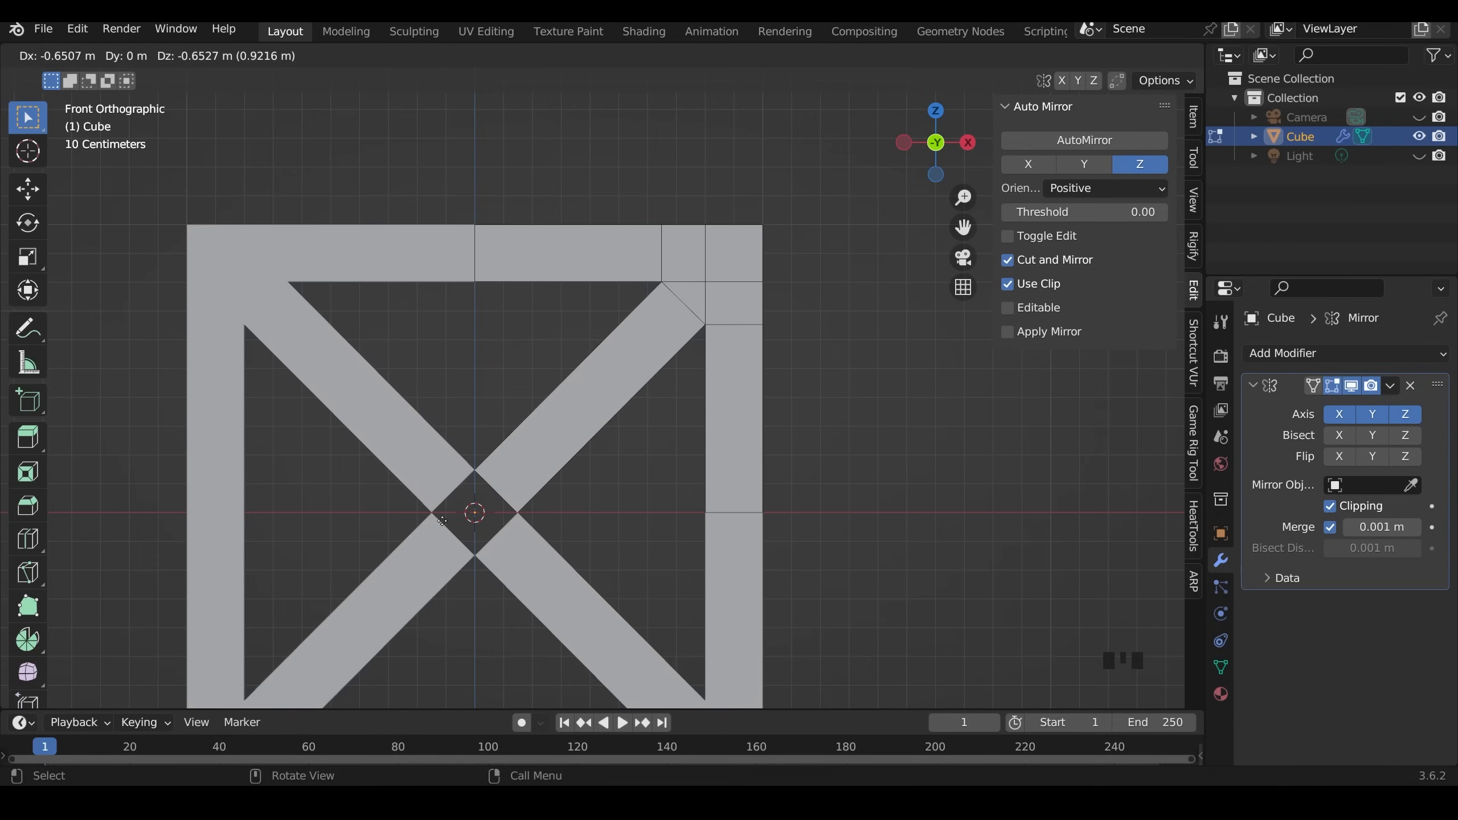
{"action": "left_click", "coordinate": [442, 521]}
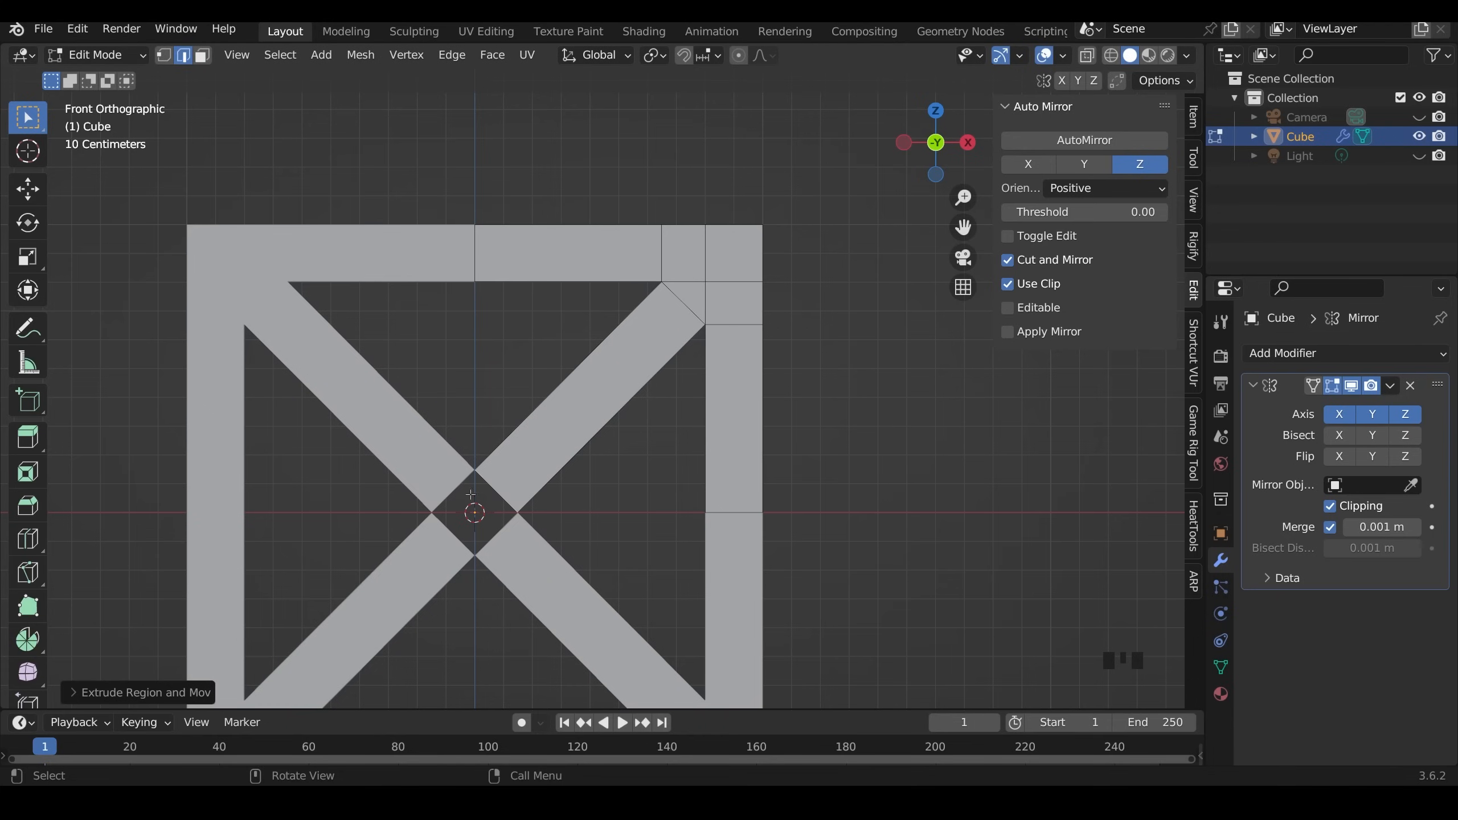
- Cut a centred lengthwise loop through the diagonal brace and move its inner-end vertex to the mirror centre
{"action": "key", "text": "ctrl+r"}
{"action": "left_click", "coordinate": [674, 315]}
{"action": "left_click", "coordinate": [674, 315]}
{"action": "key", "text": "1"}
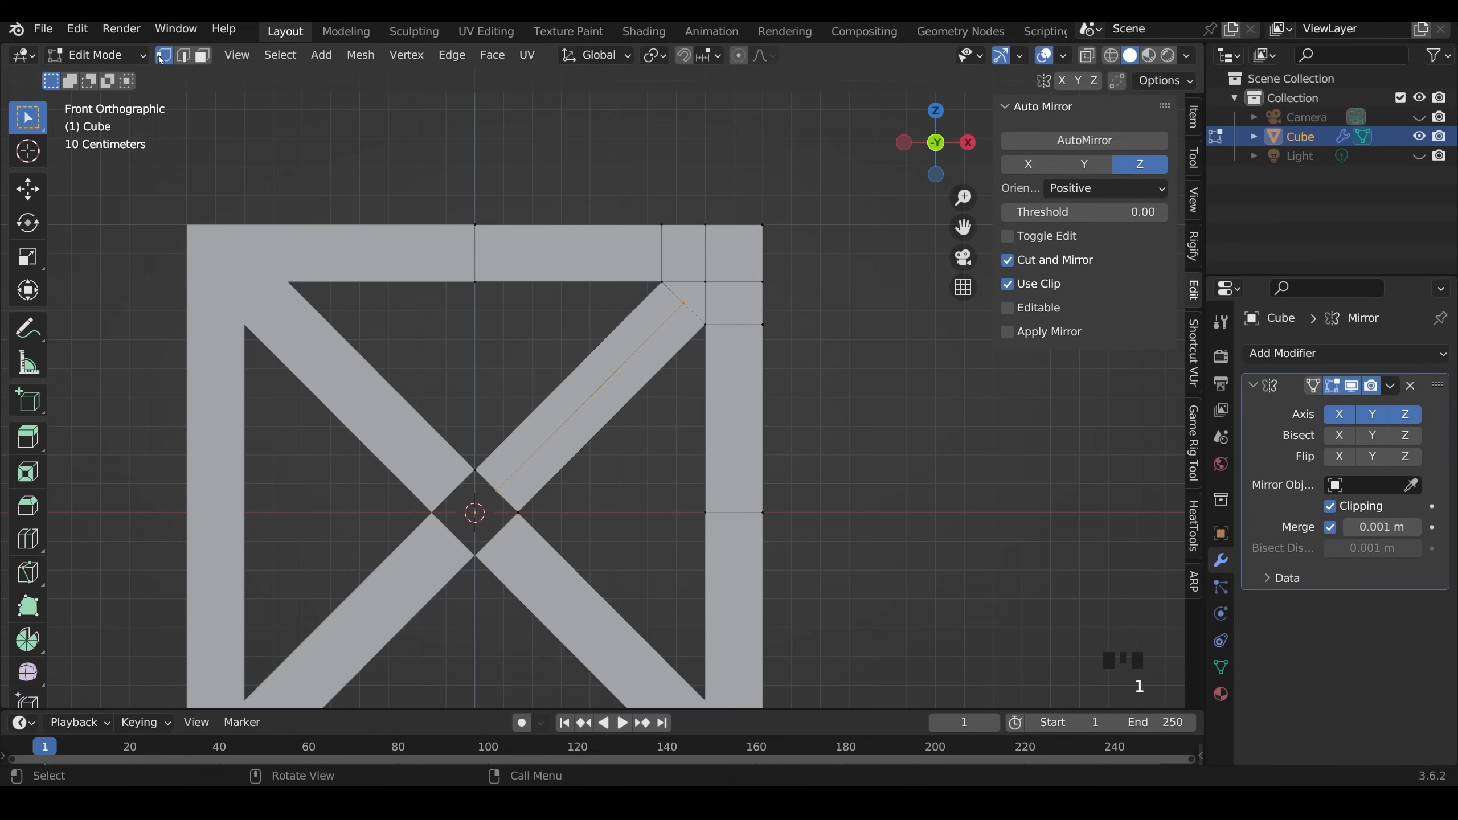
{"action": "left_click", "coordinate": [516, 499]}
{"action": "key", "text": "g"}
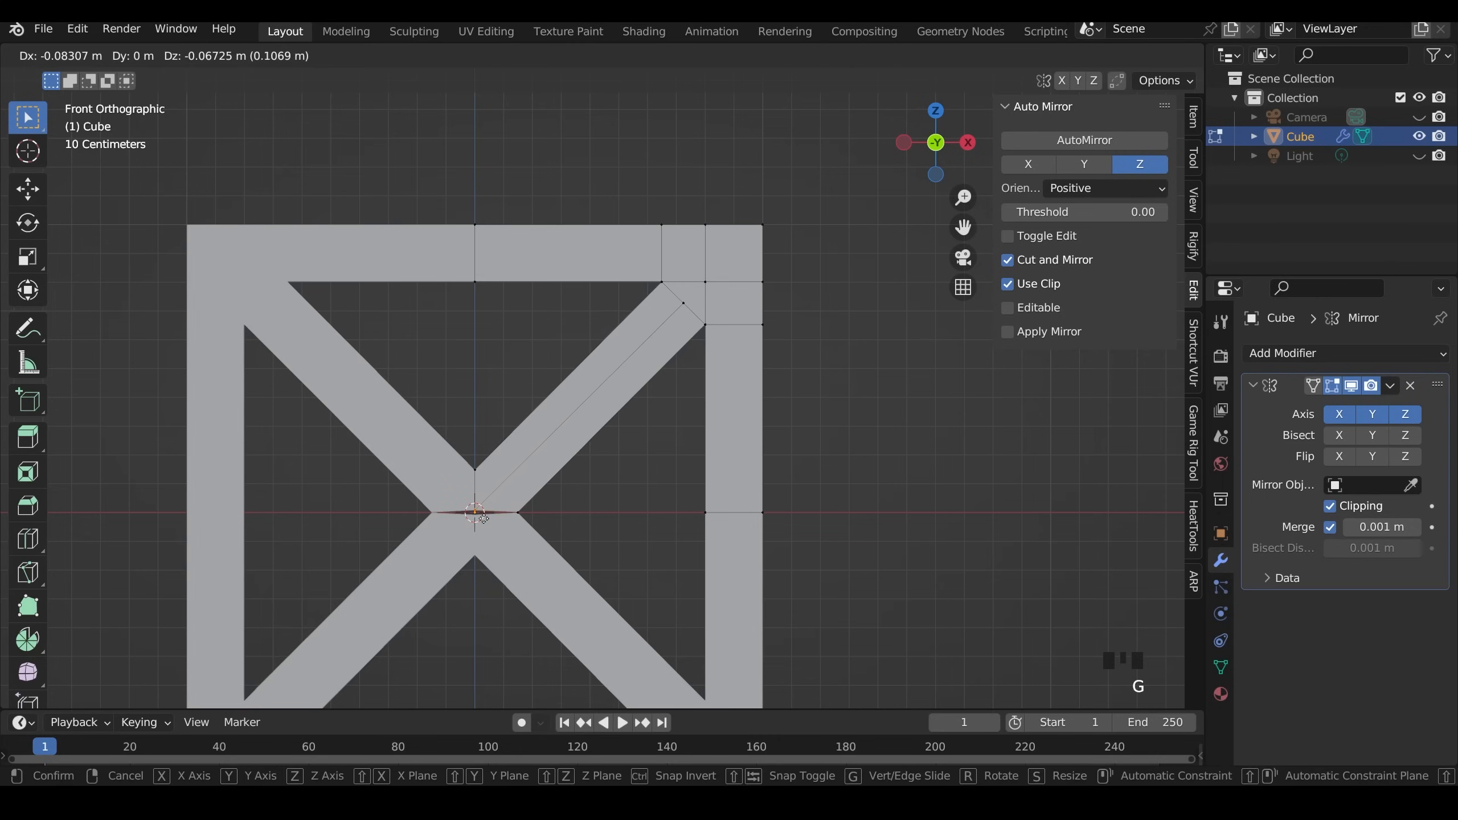
{"action": "left_click", "coordinate": [477, 523]}
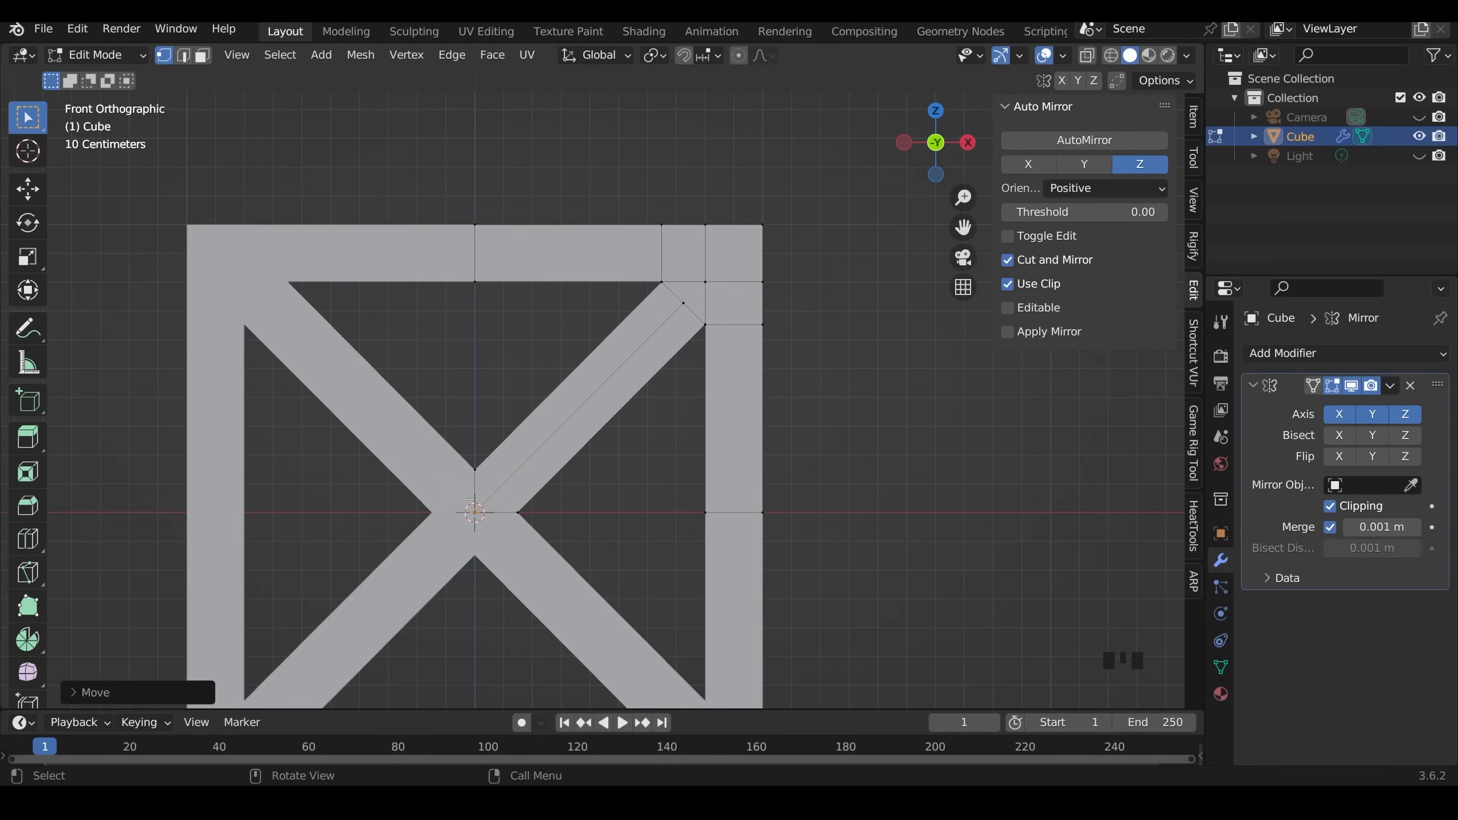
- Move the brace's upper inner-end vertex against the X mirror plane and its lower one along Z against the Z mirror plane
{"action": "scroll", "coordinate": [481, 519], "scroll_direction": "up", "scroll_amount": 3}
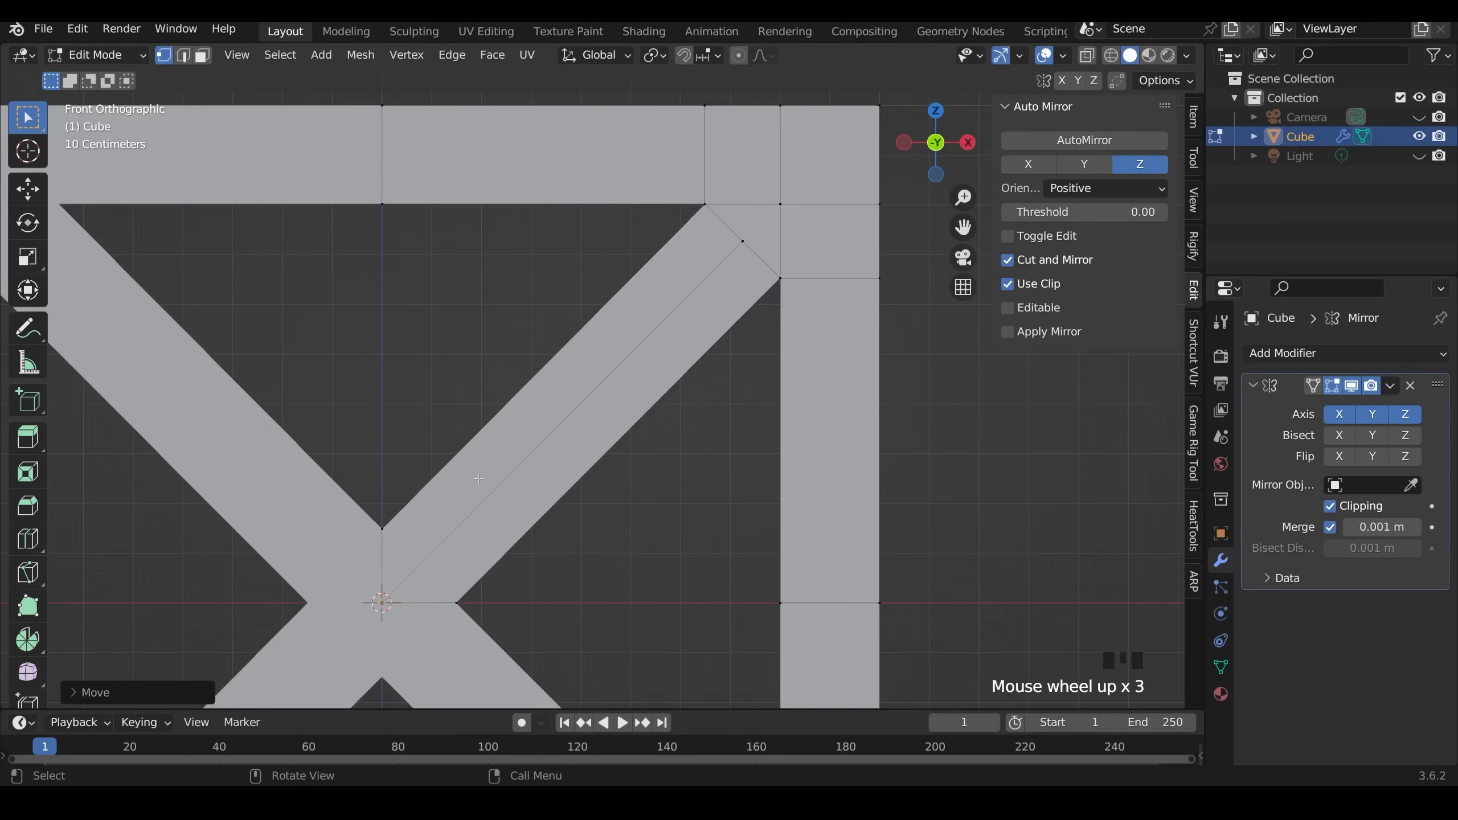
{"action": "middle_click_drag", "start_coordinate": [402, 546], "coordinate": [483, 414], "text": "shift"}
{"action": "left_click", "coordinate": [459, 411]}
{"action": "key", "text": "g"}
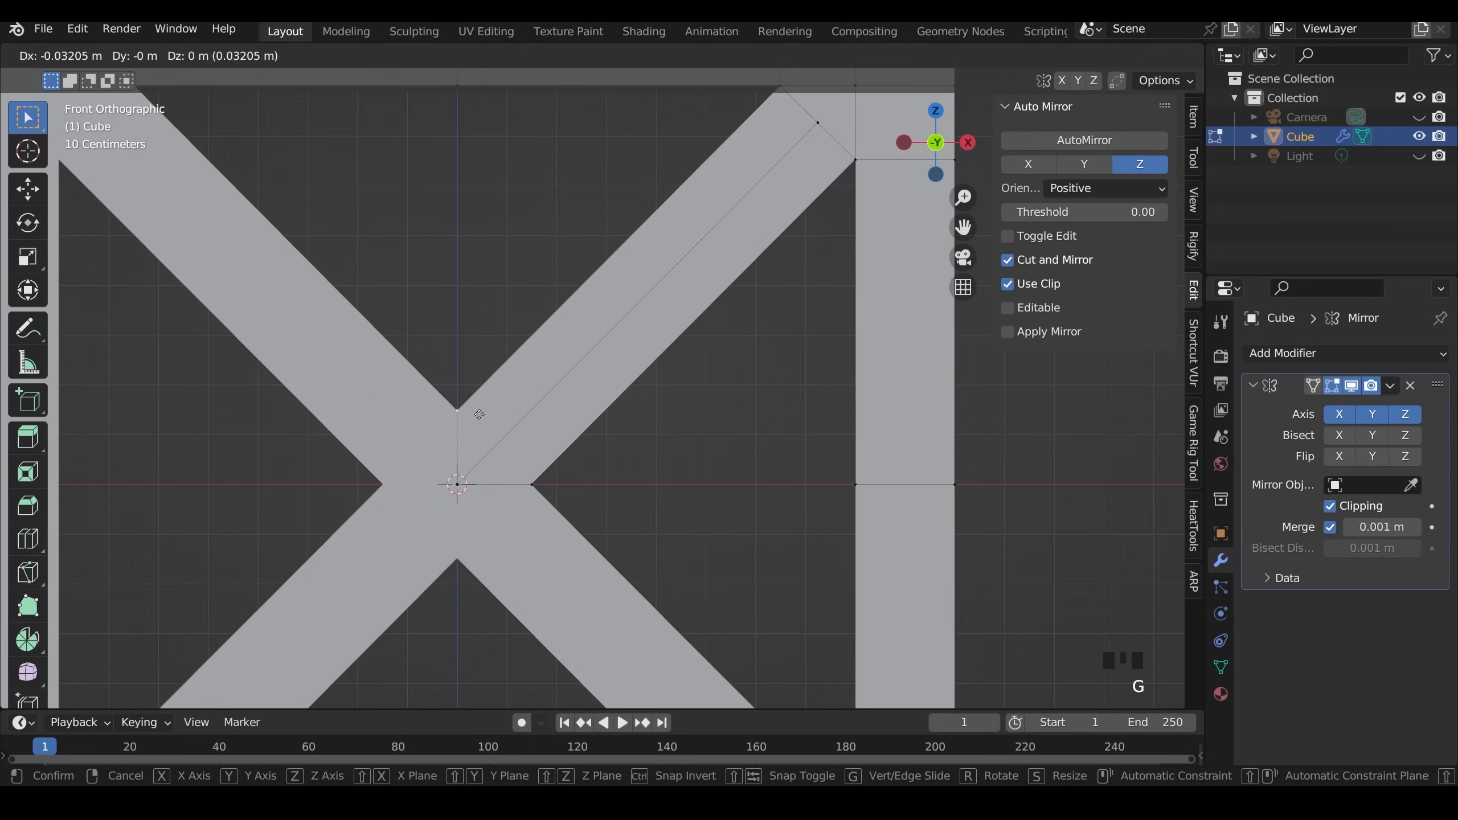
{"action": "left_click", "coordinate": [480, 414]}
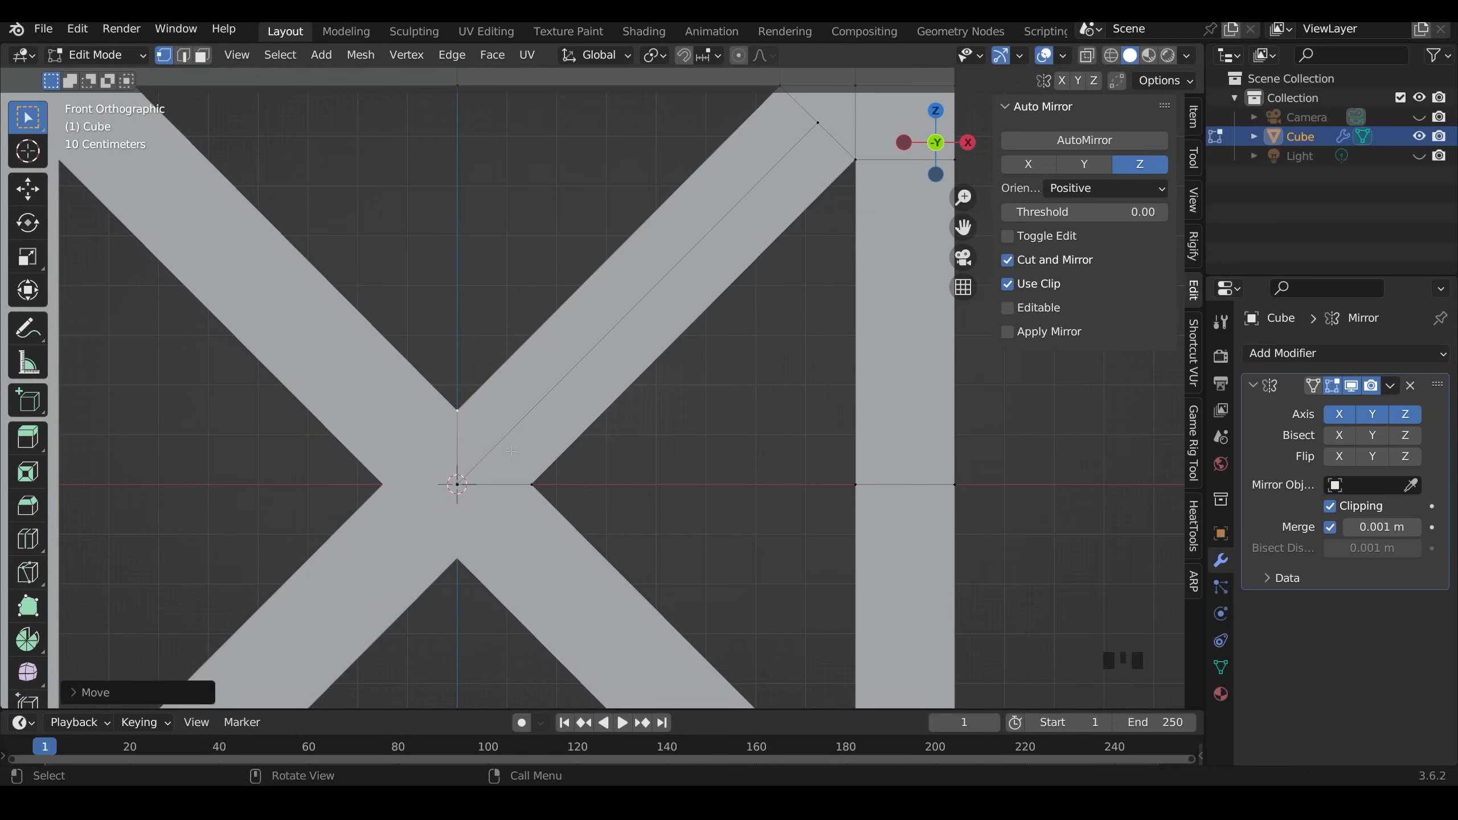
{"action": "left_click", "coordinate": [528, 486]}
{"action": "key", "text": "g"}
{"action": "key", "text": "z"}
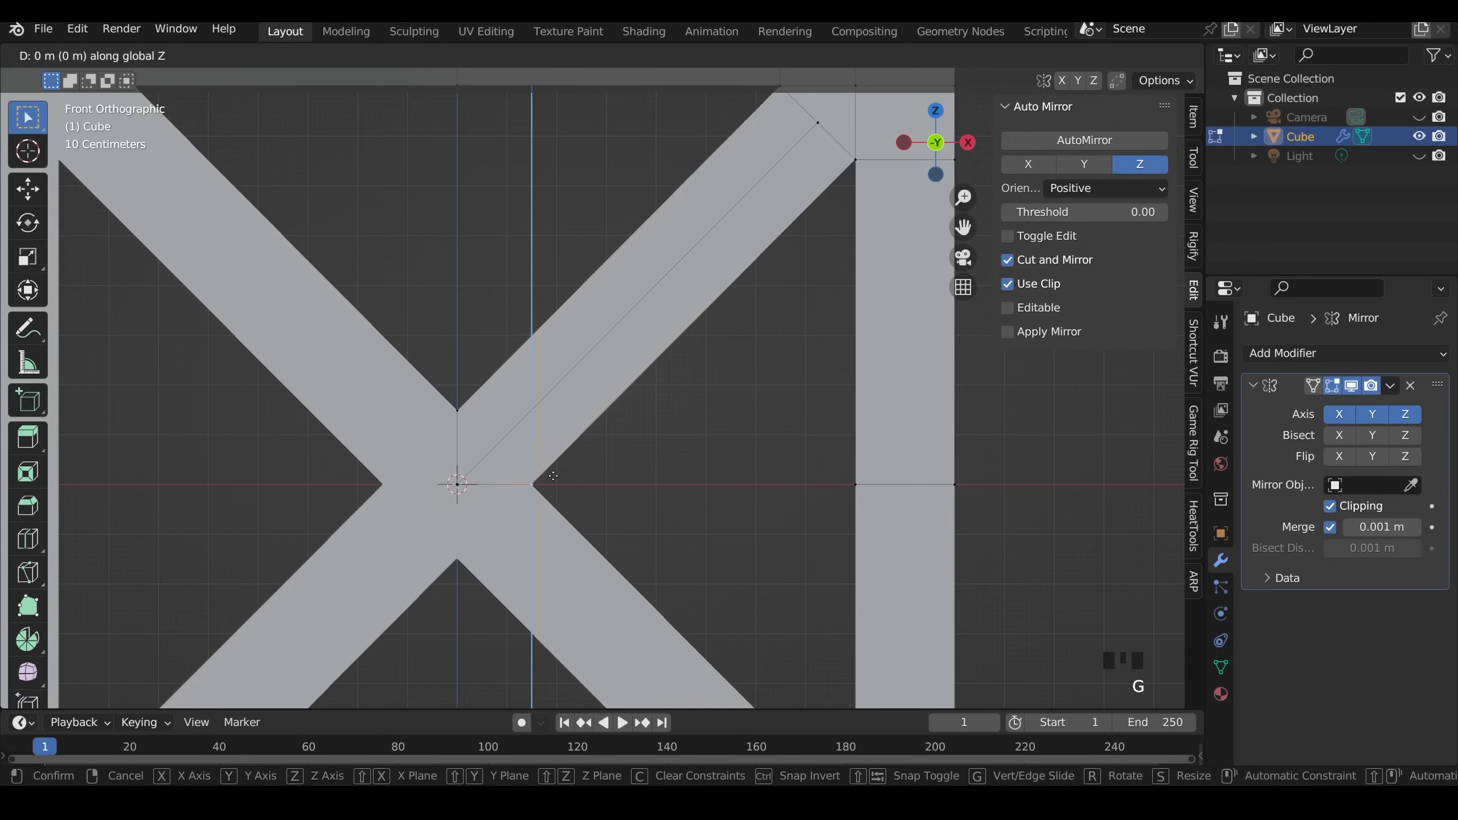
{"action": "left_click", "coordinate": [548, 497]}
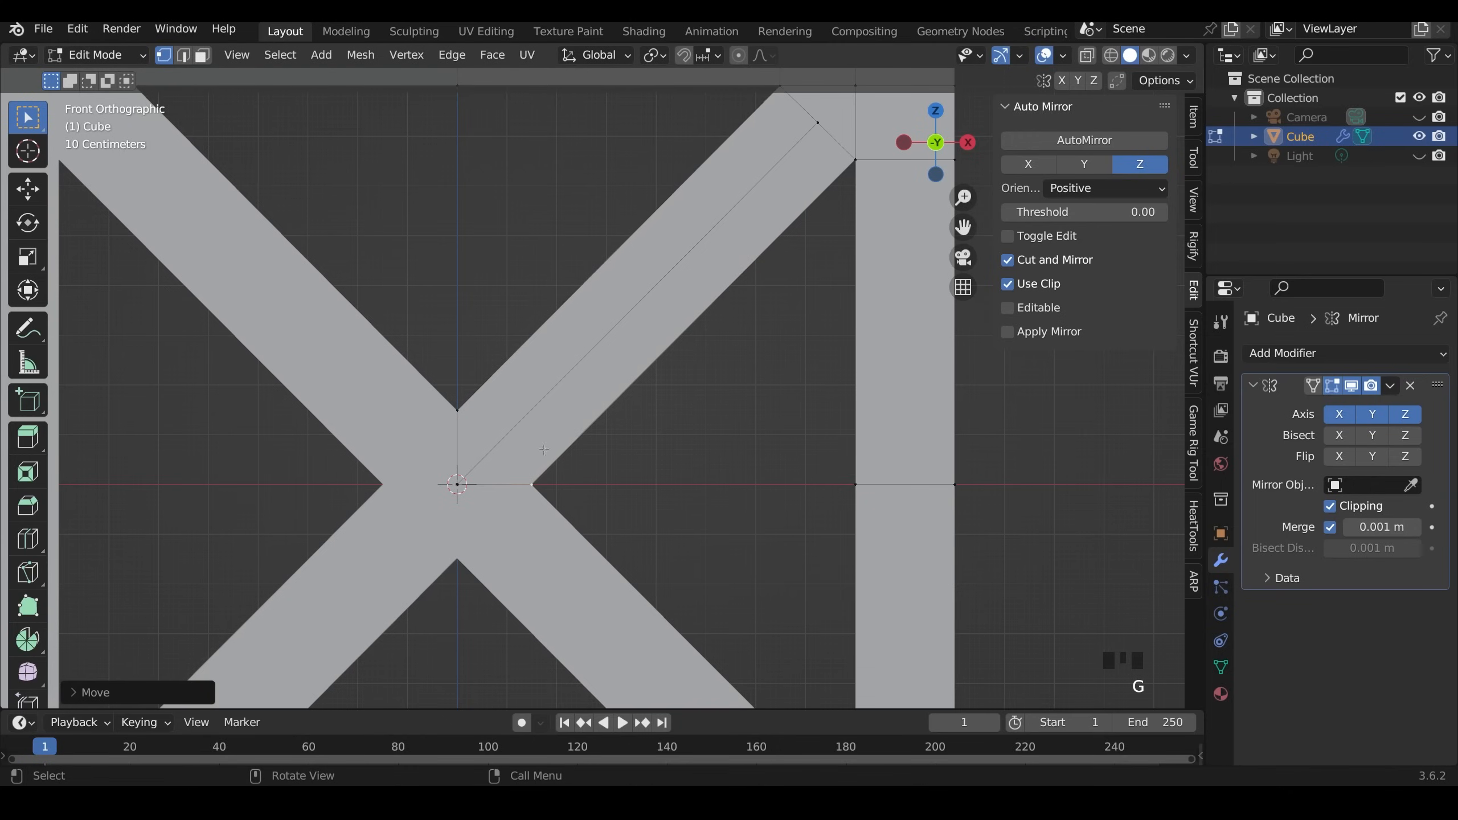
- Snap the 3D cursor to the outer top corner vertex of the front frame's source quarter
{"action": "middle_click_drag", "start_coordinate": [609, 508], "coordinate": [777, 283], "text": "shift"}
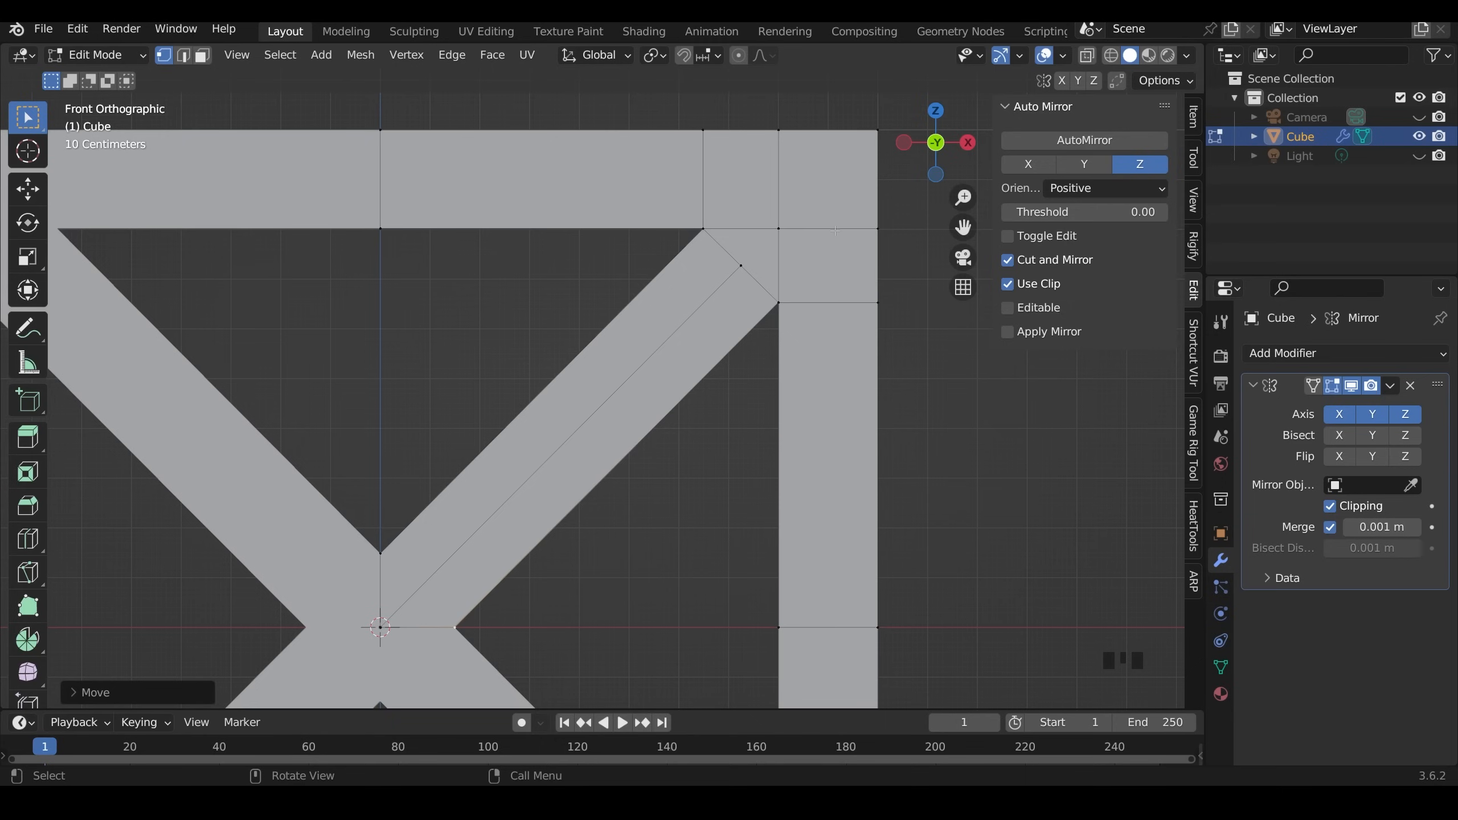
{"action": "scroll", "coordinate": [801, 382], "scroll_direction": "down", "scroll_amount": 7}
{"action": "middle_click_drag", "start_coordinate": [801, 381], "coordinate": [663, 470]}
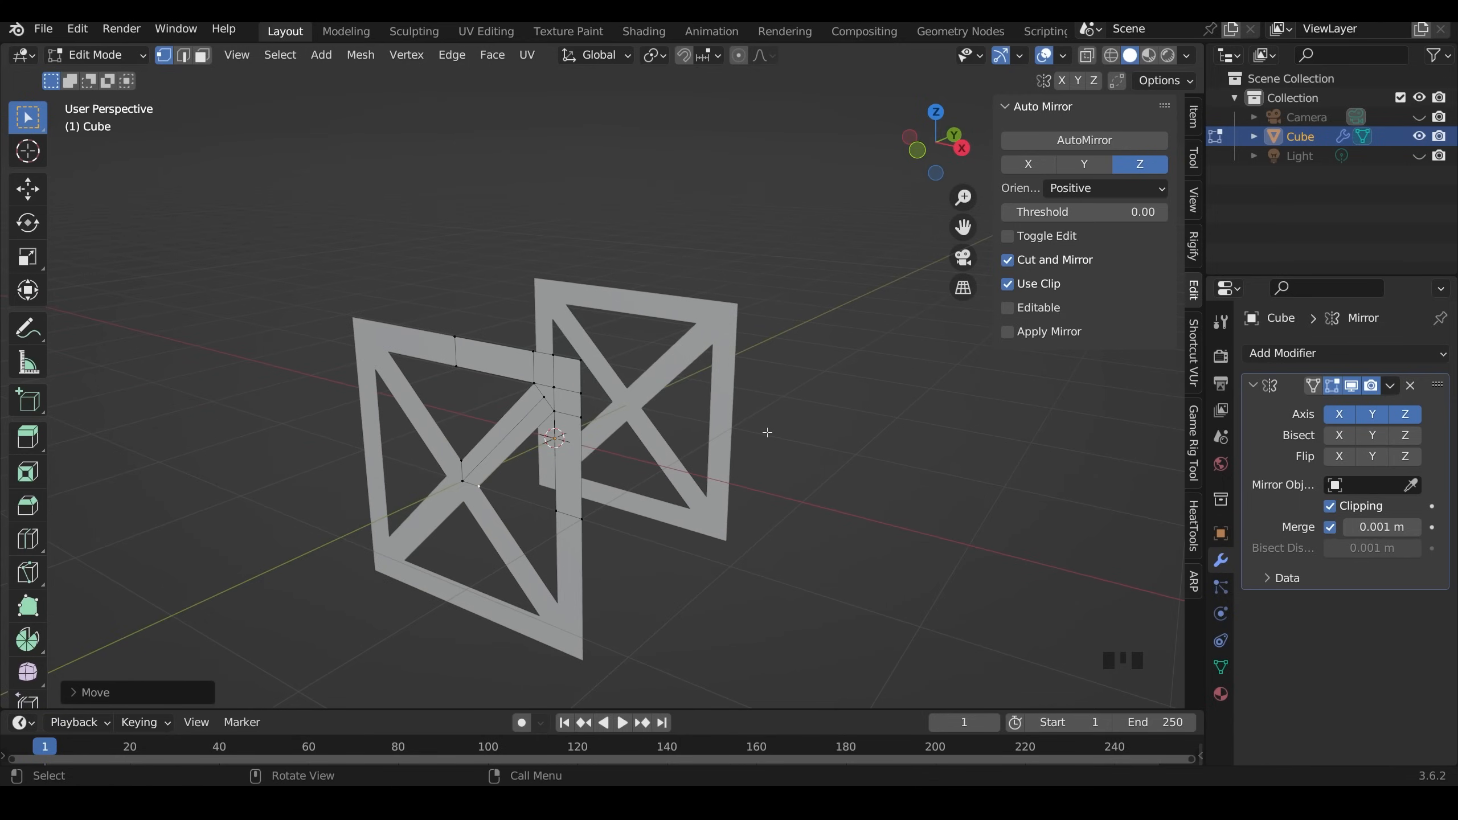
{"action": "key", "text": "ctrl+z"}
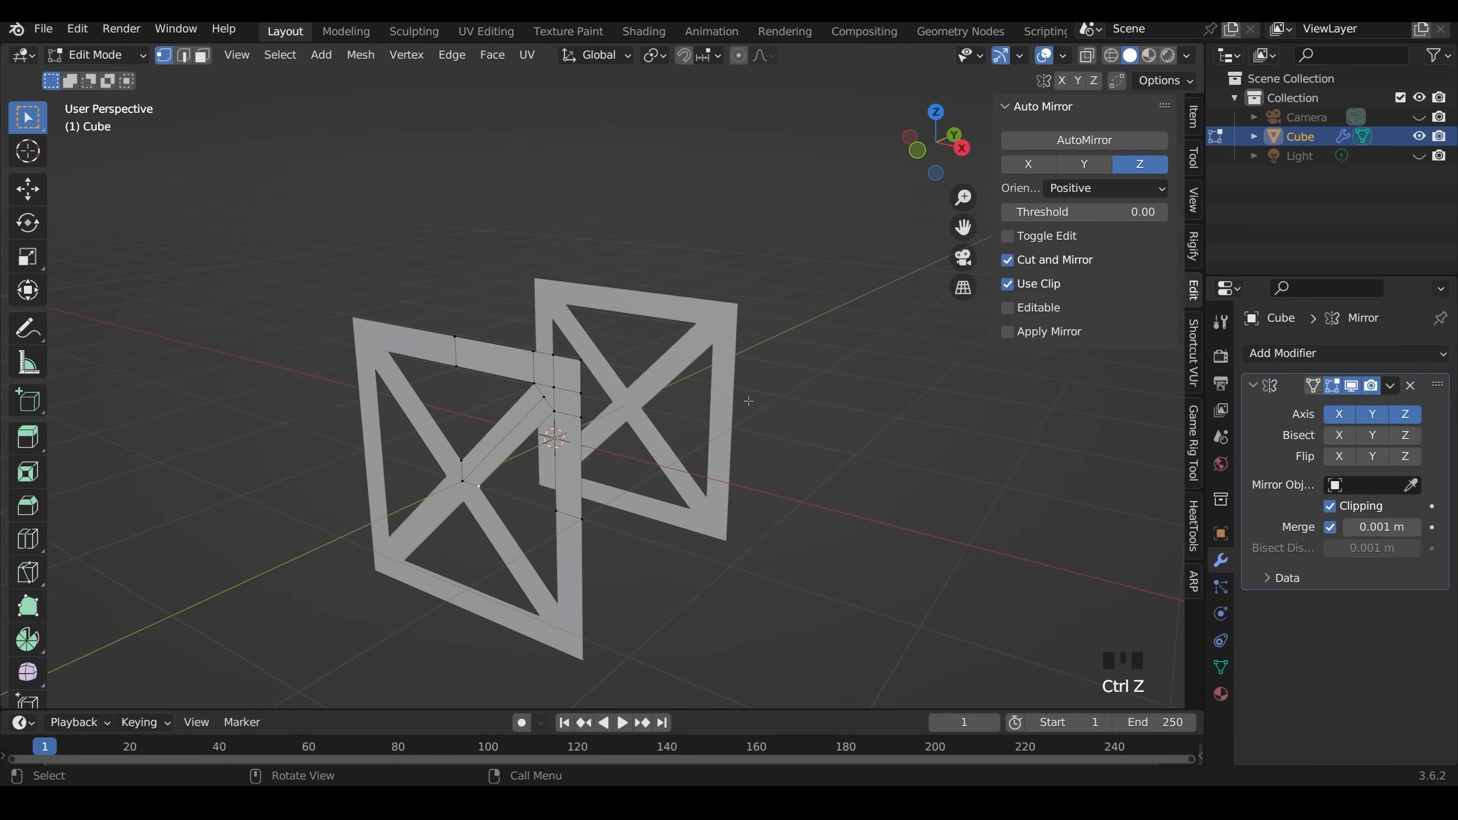
{"action": "left_click", "coordinate": [589, 368]}
{"action": "key", "text": "shift+s"}
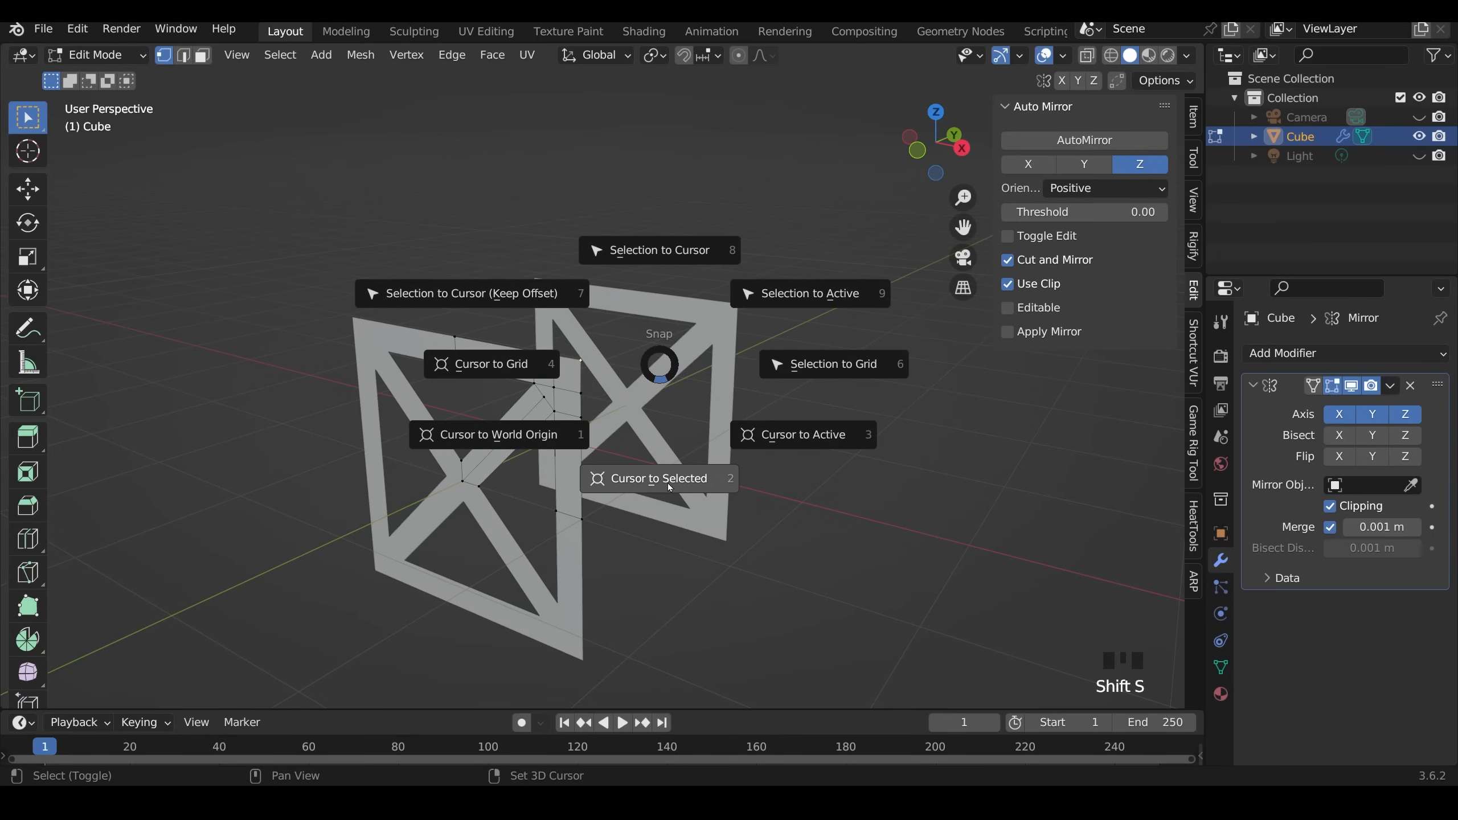
{"action": "left_click", "coordinate": [669, 487]}
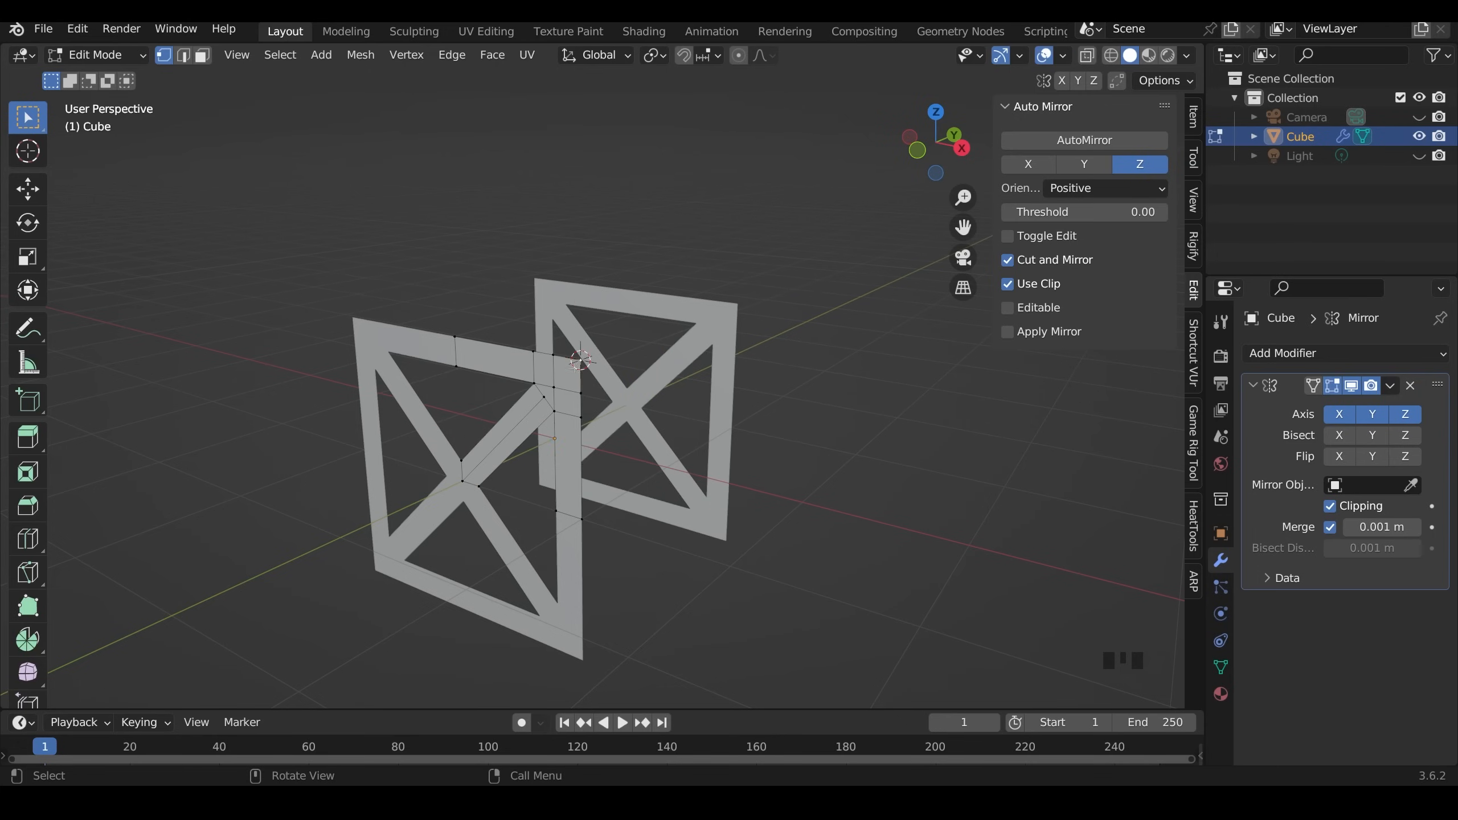
- Set the transform pivot point to the 3D Cursor
{"action": "middle_click_drag", "start_coordinate": [660, 150], "coordinate": [688, 120]}
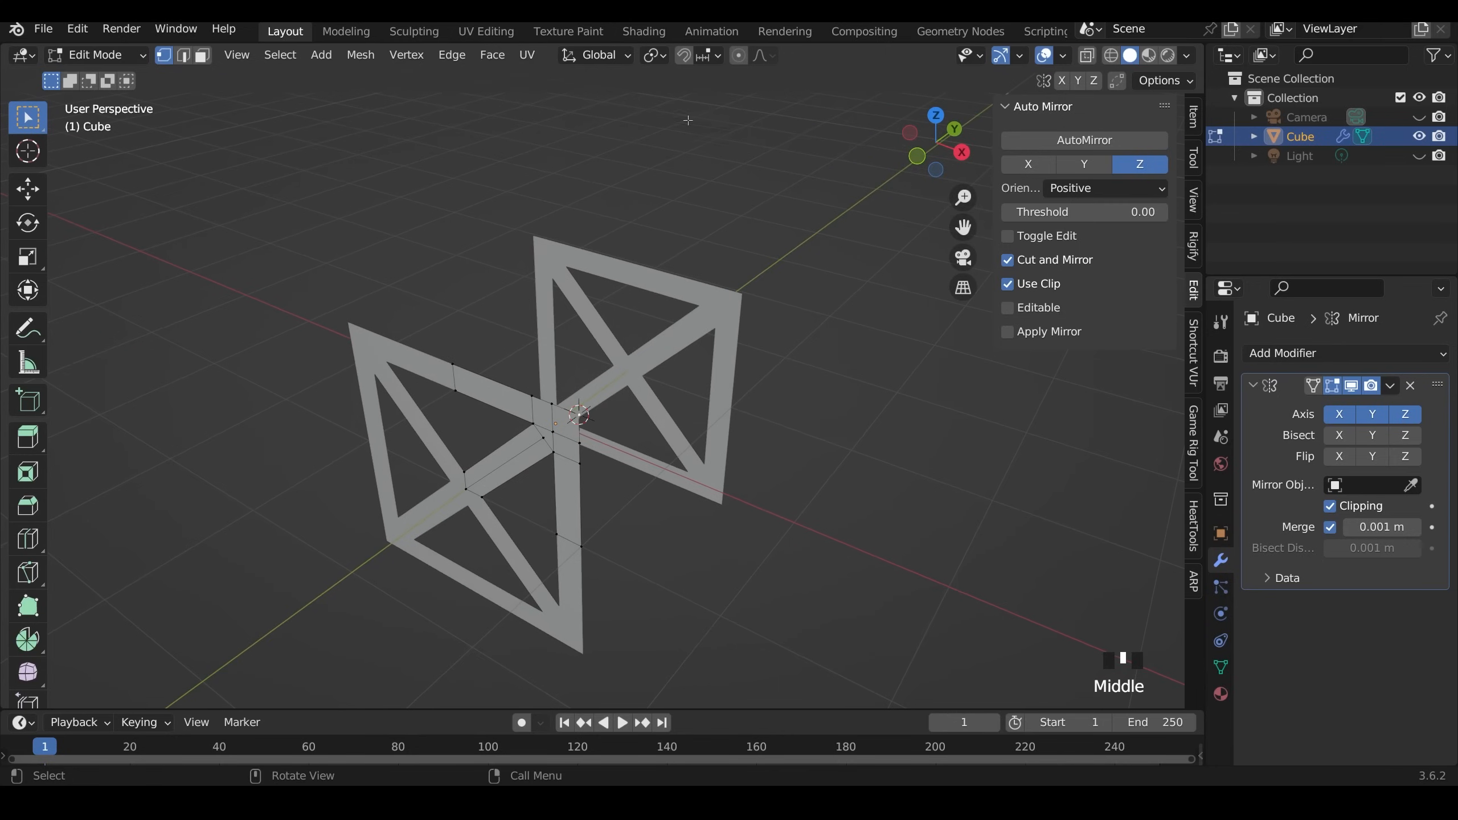
{"action": "left_click", "coordinate": [654, 55]}
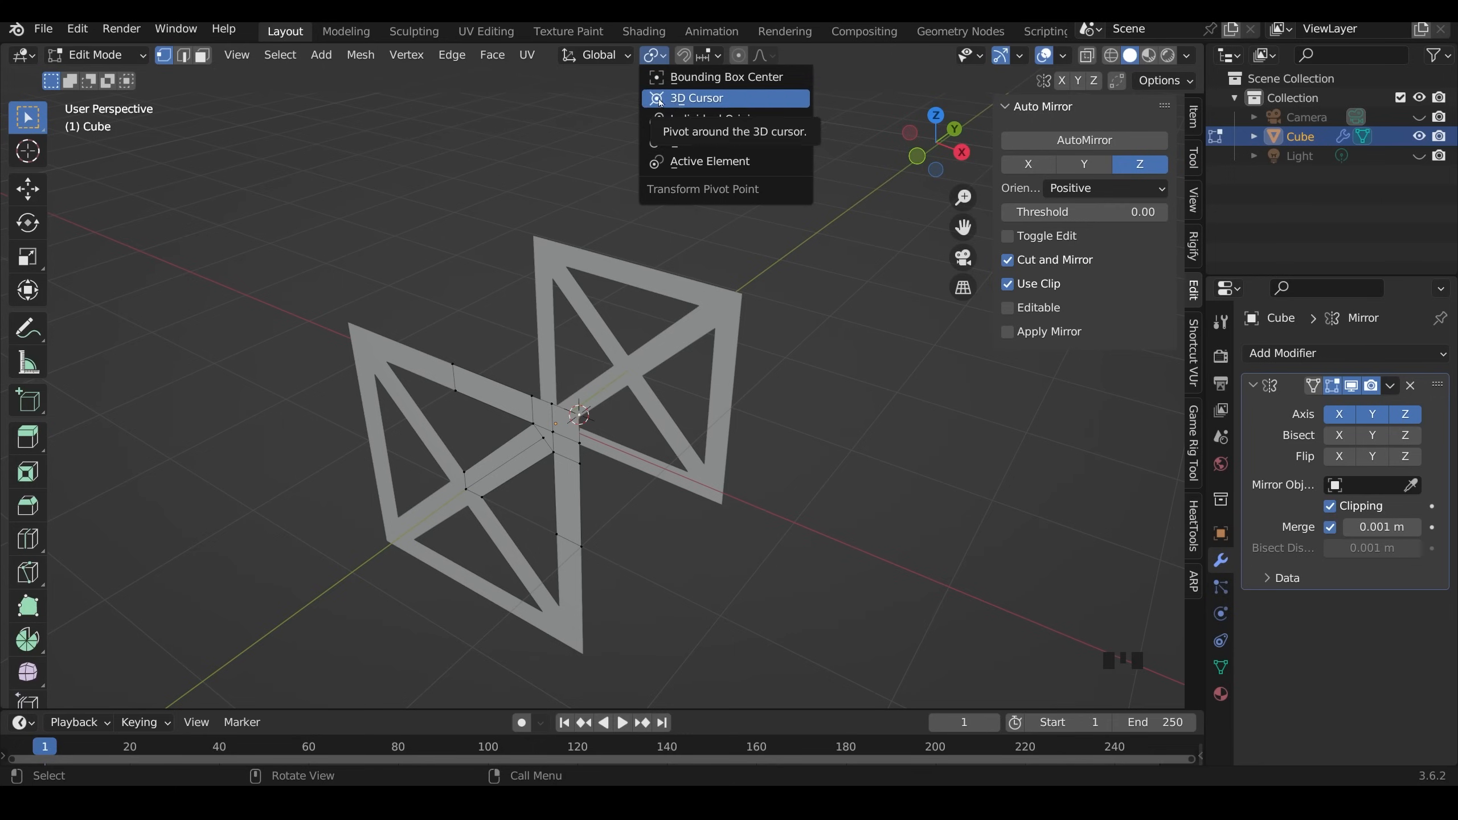
{"action": "key", "text": "period"}
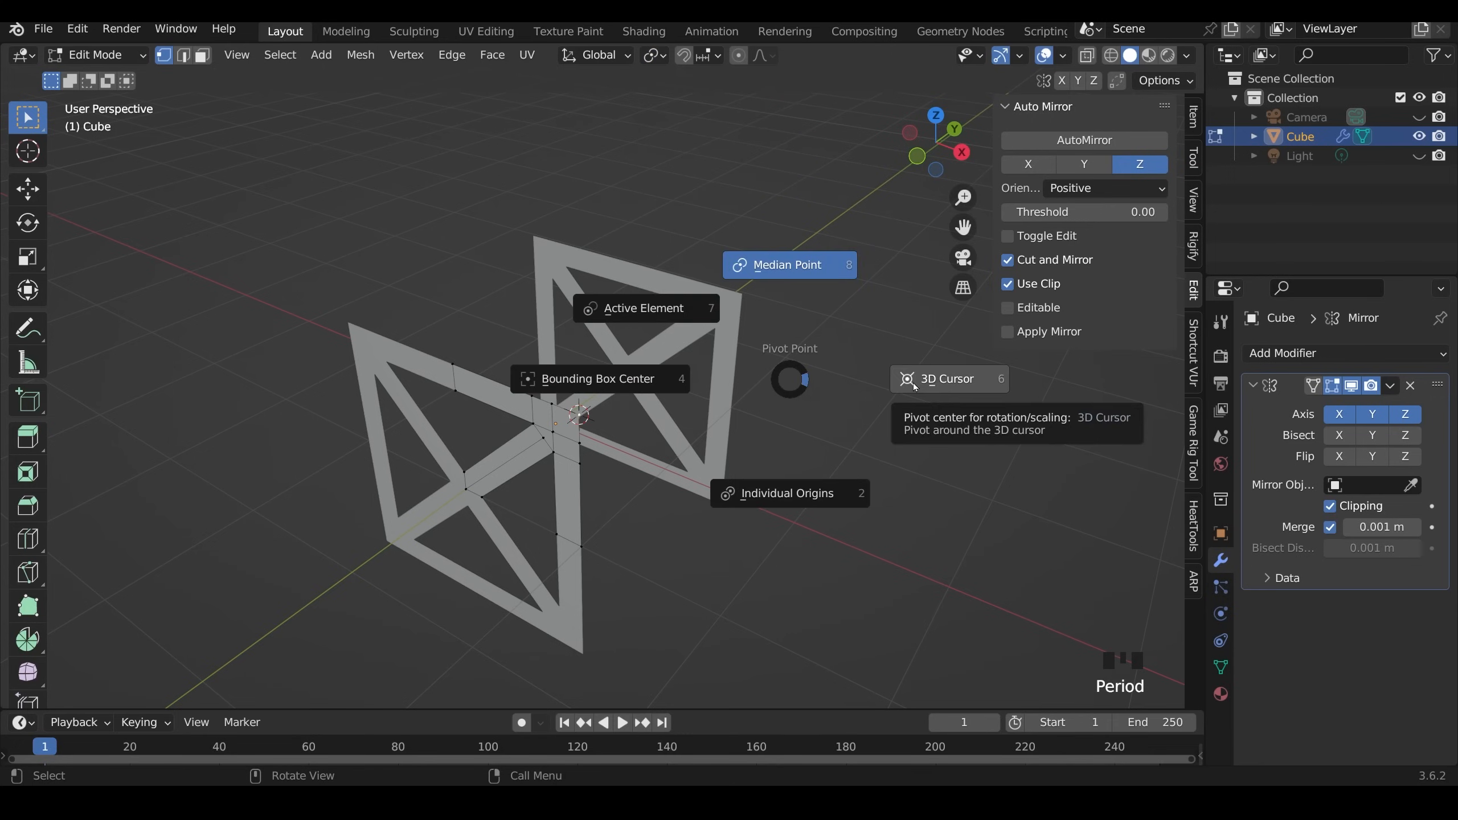
{"action": "left_click", "coordinate": [896, 385]}
- Select all faces of the front frame's source quarter in face selection mode
{"action": "key", "text": "3"}
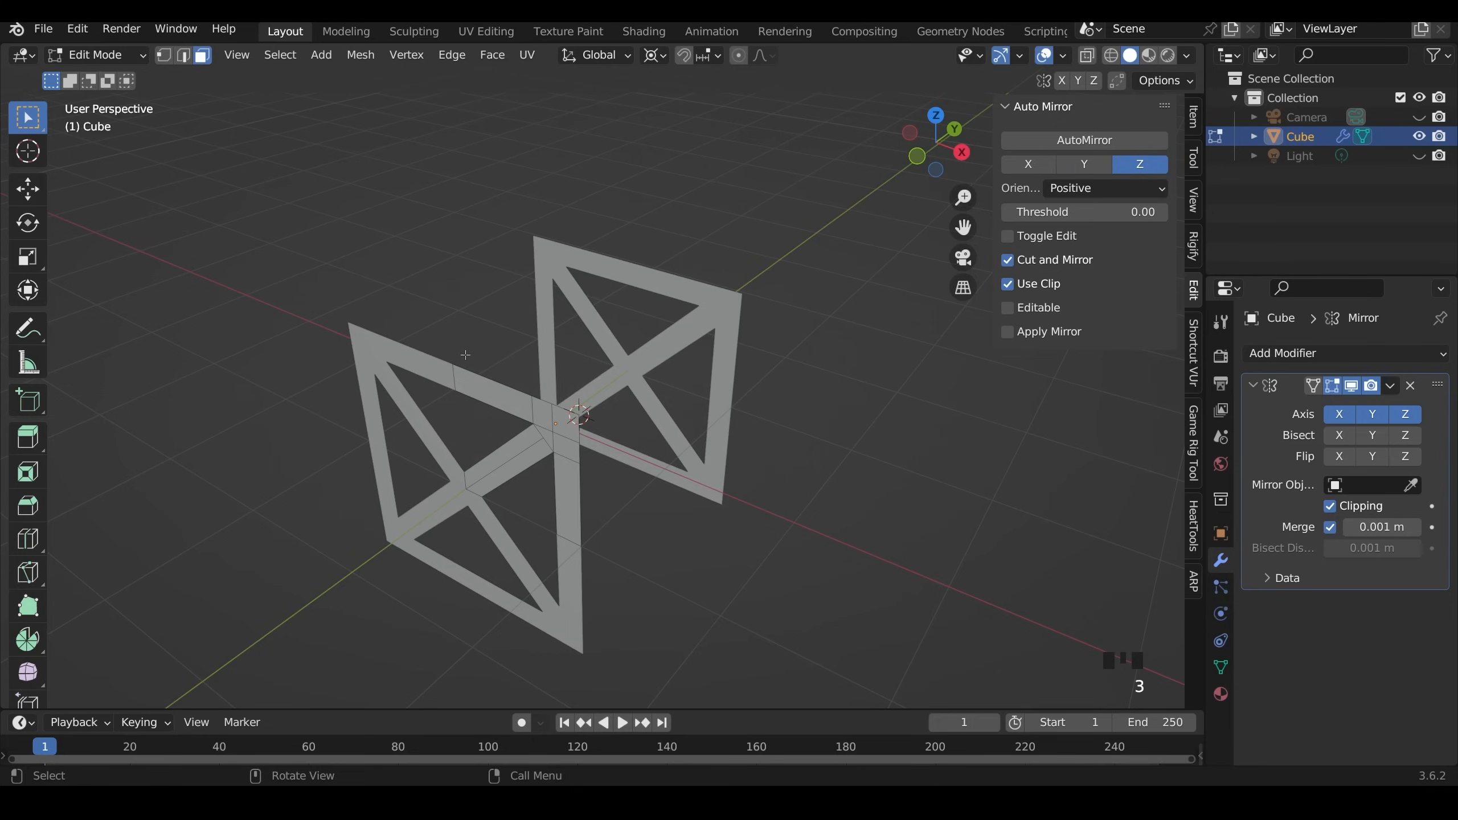
{"action": "left_click_drag", "start_coordinate": [463, 353], "coordinate": [619, 500]}
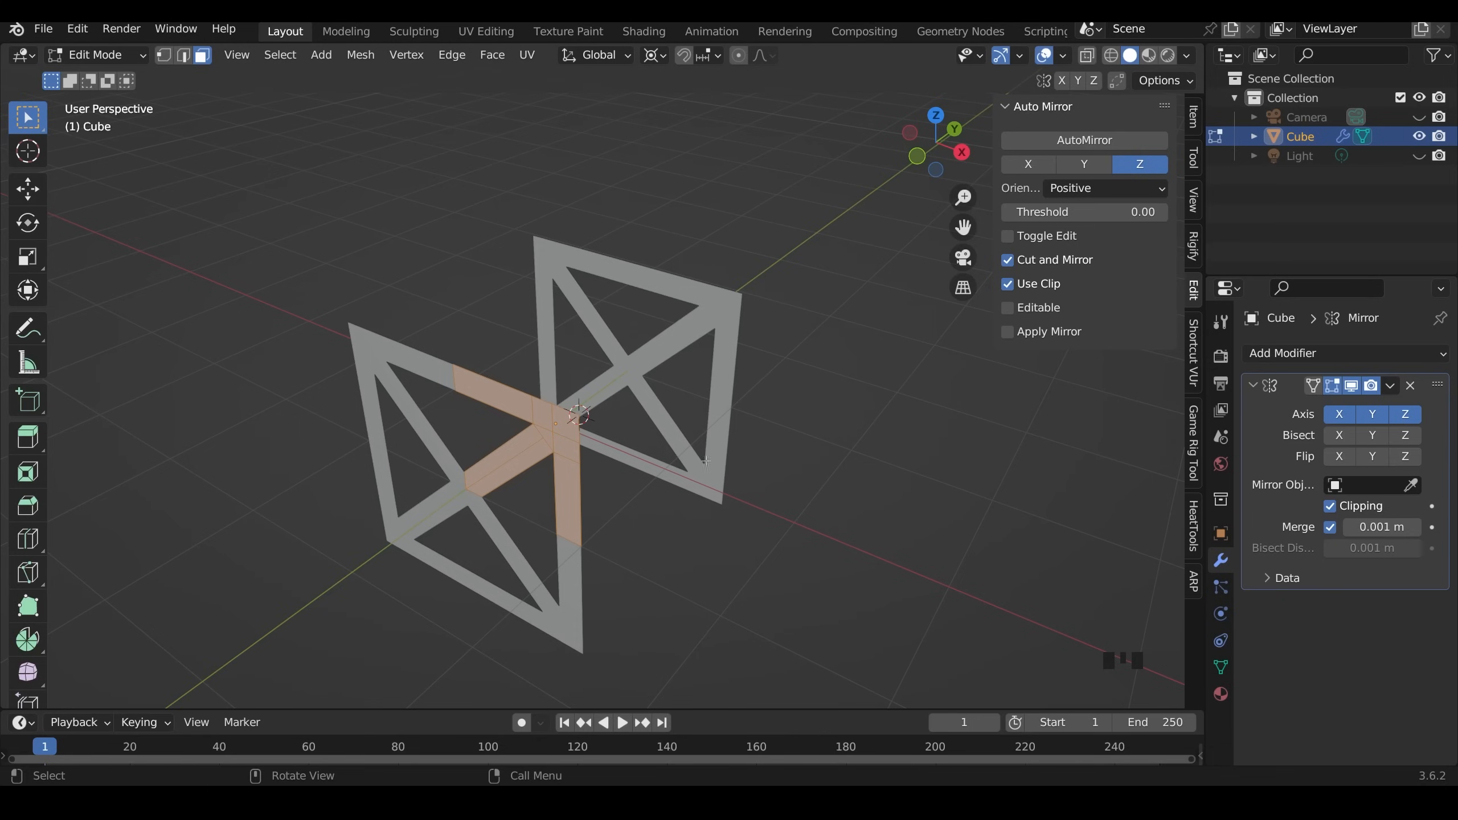
{"action": "key", "text": "shift+d"}
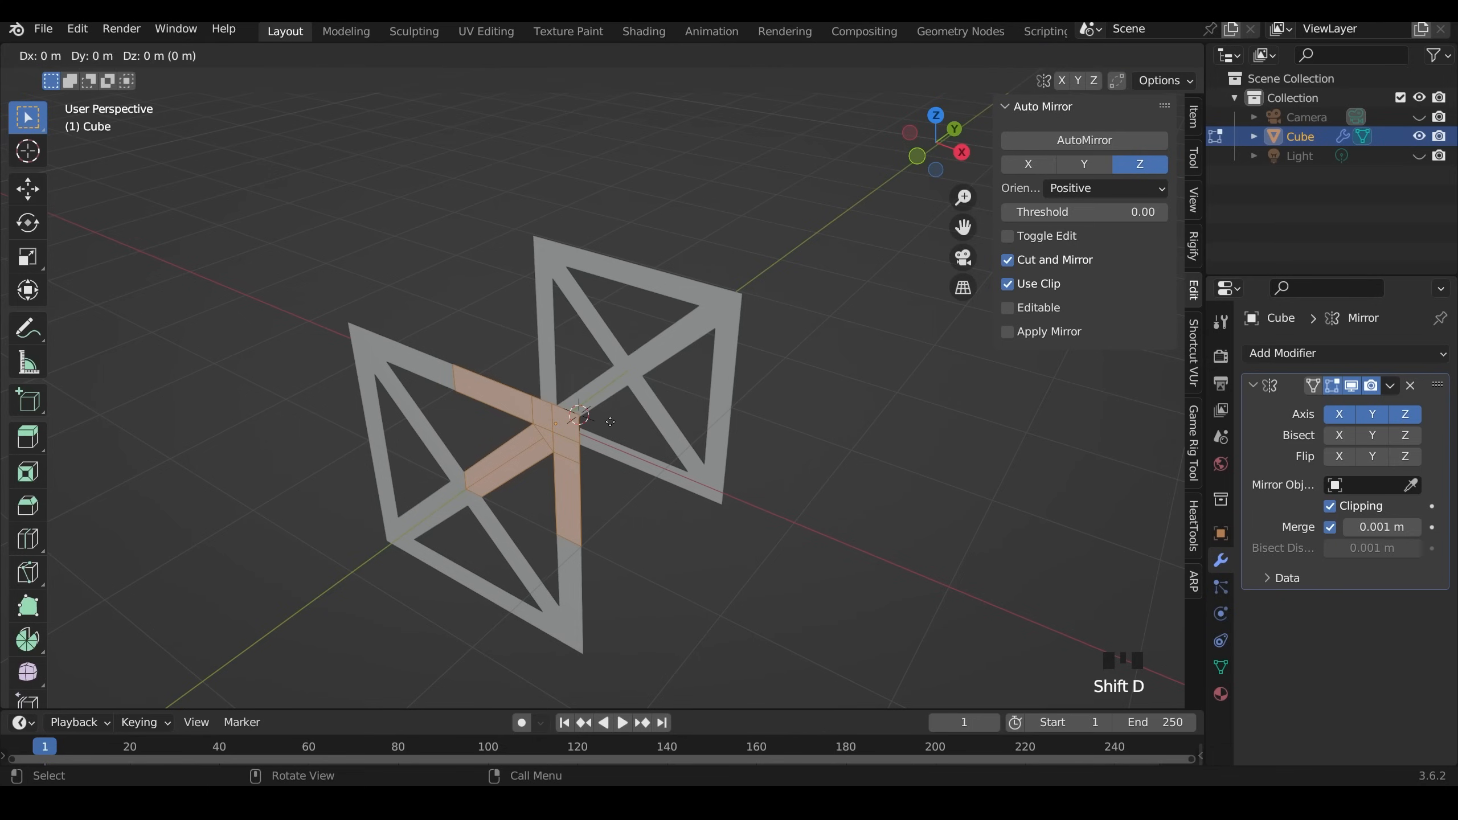
{"action": "key", "text": "r"}
{"action": "key", "text": "z"}
{"action": "key", "text": "9"}
{"action": "key", "text": "0"}
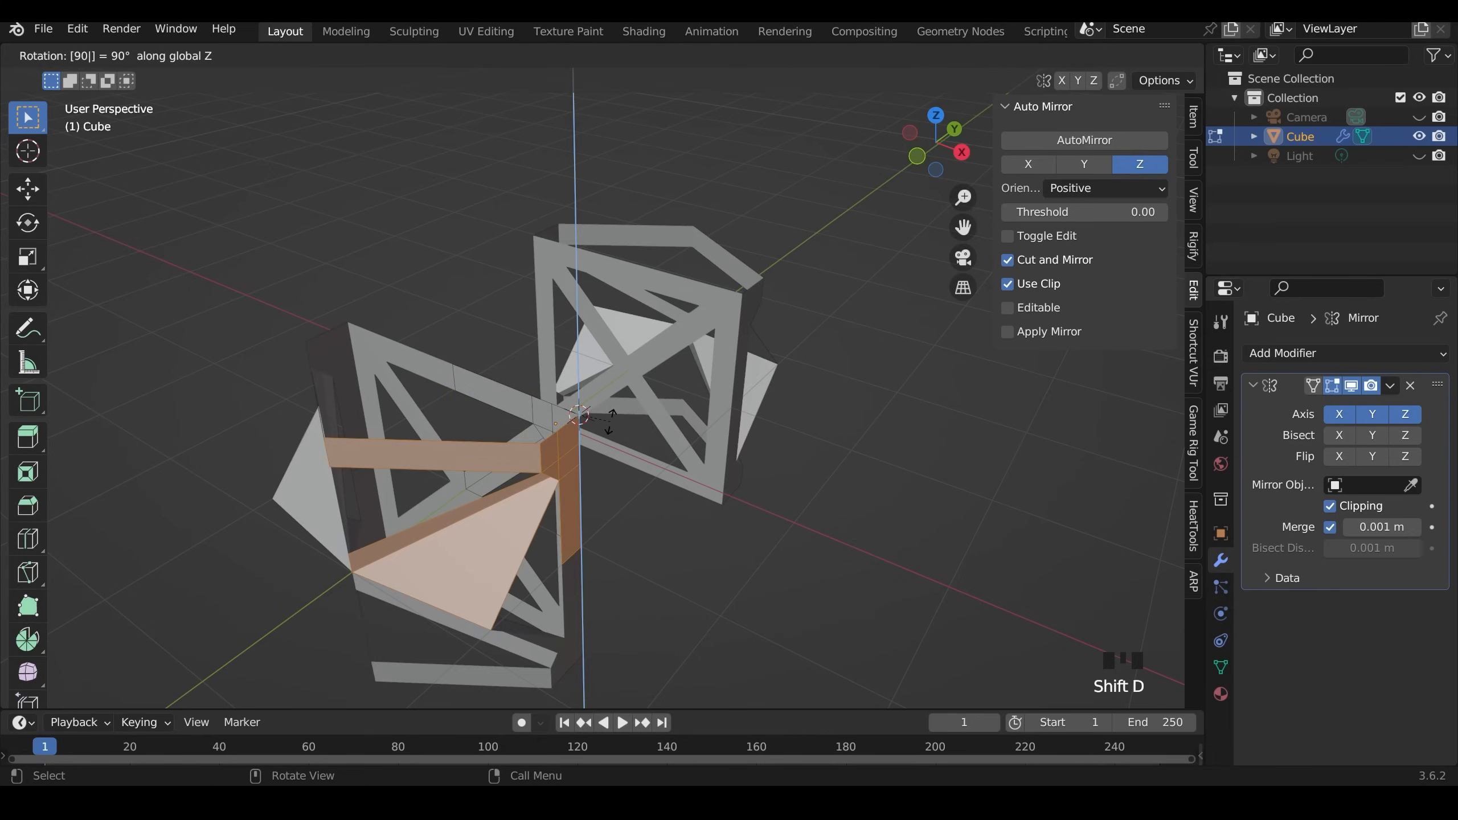
{"action": "key", "text": "minus"}
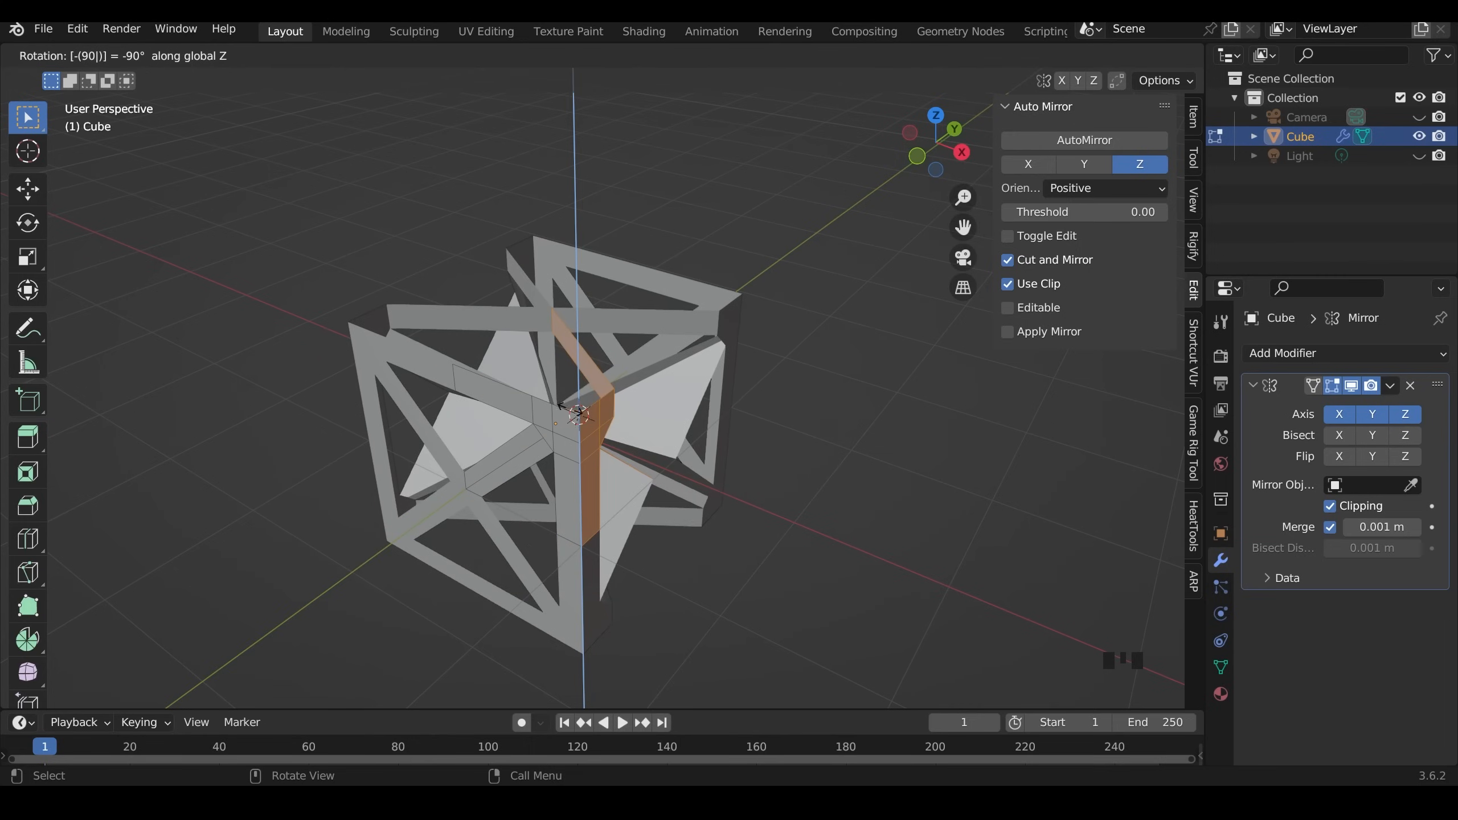
{"action": "key", "text": "Escape"}
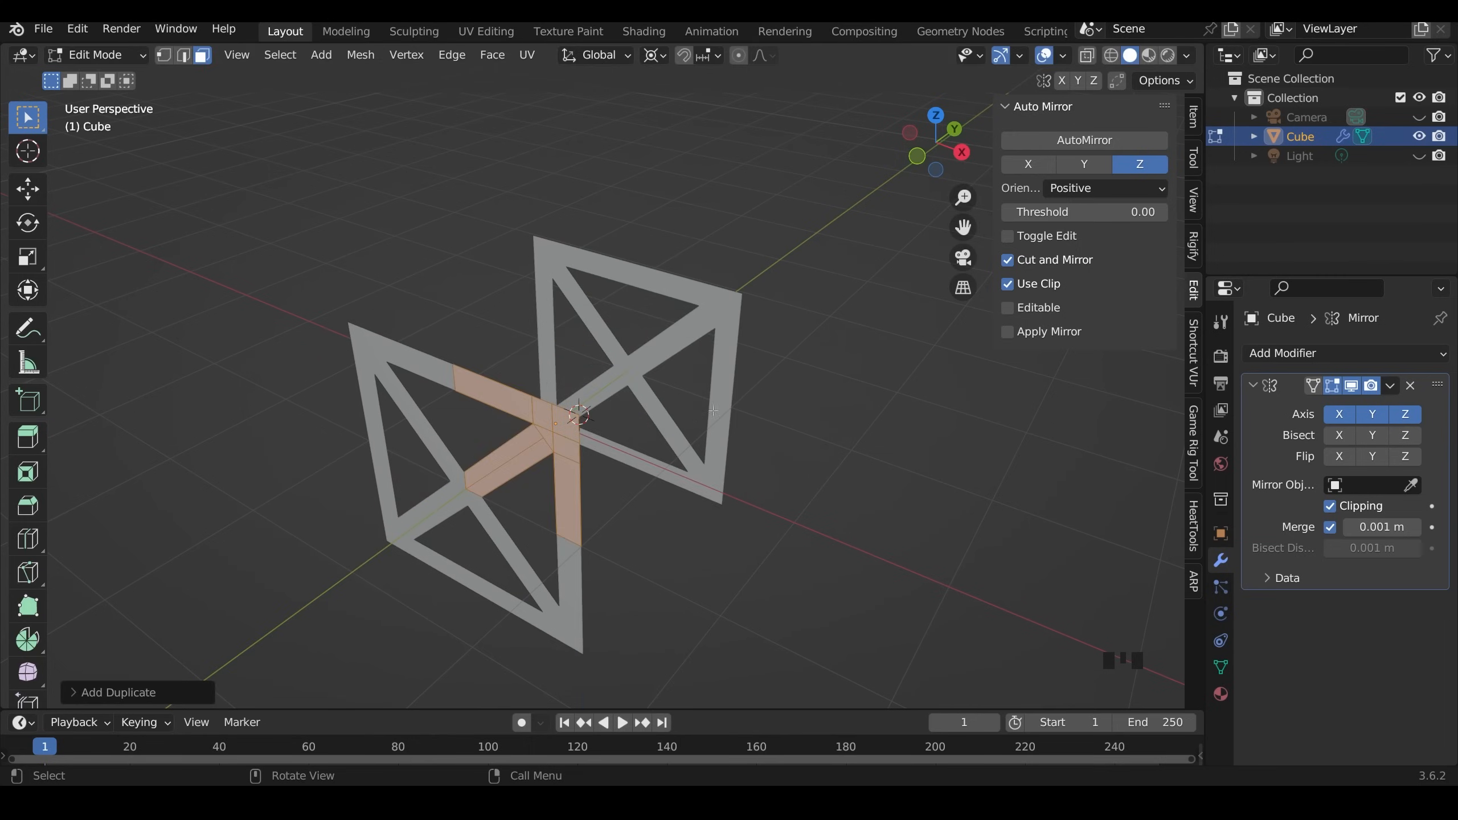
{"action": "key", "text": "ctrl+z"}
- Turn off Clipping in the Mirror modifier, duplicate the selected quarter faces and rotate the copy -90° about the global Z axis
{"action": "left_click", "coordinate": [1333, 506]}
{"action": "key", "text": "shift+d"}
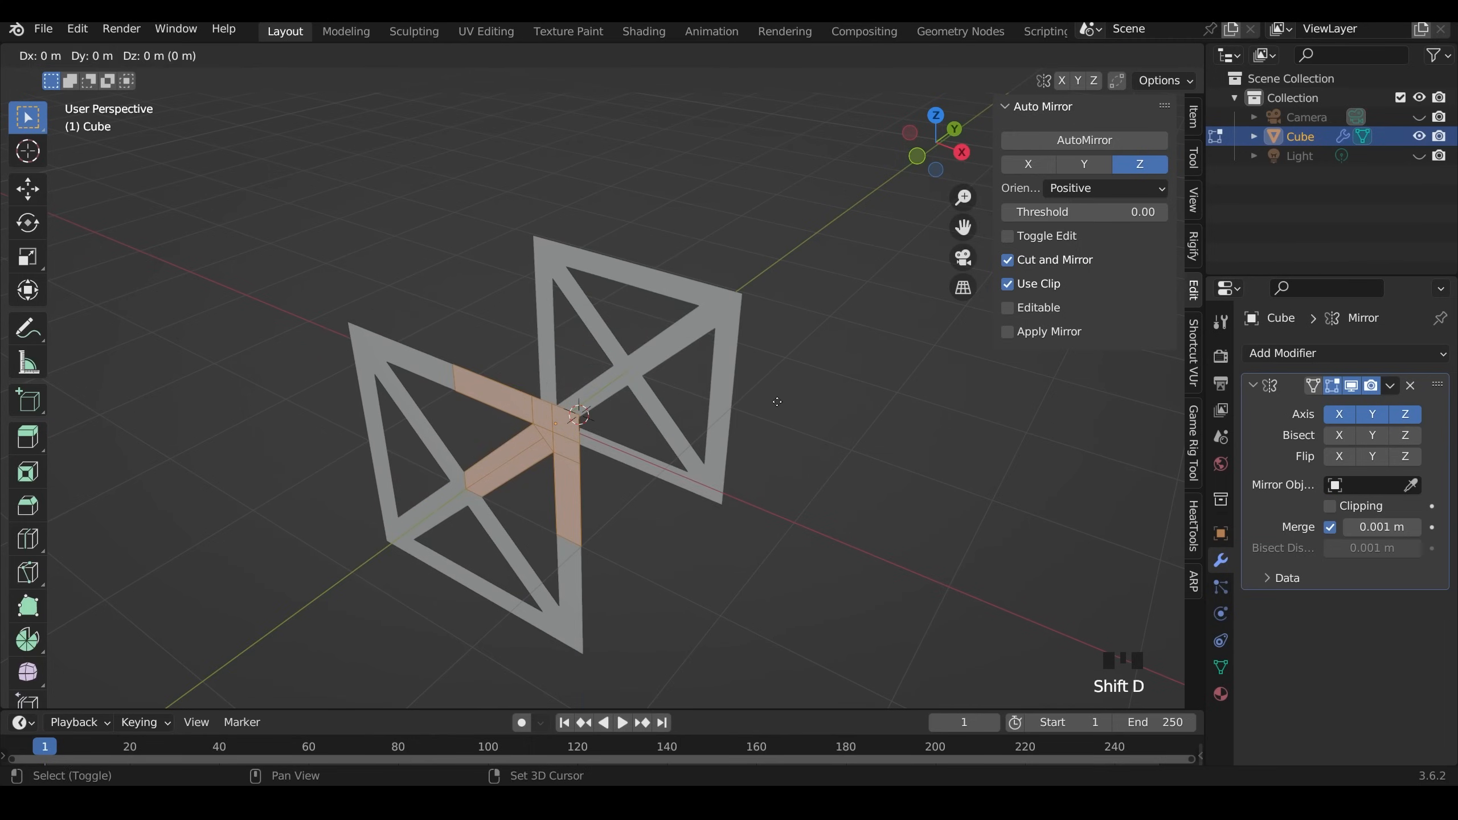
{"action": "type", "text": "rz"}
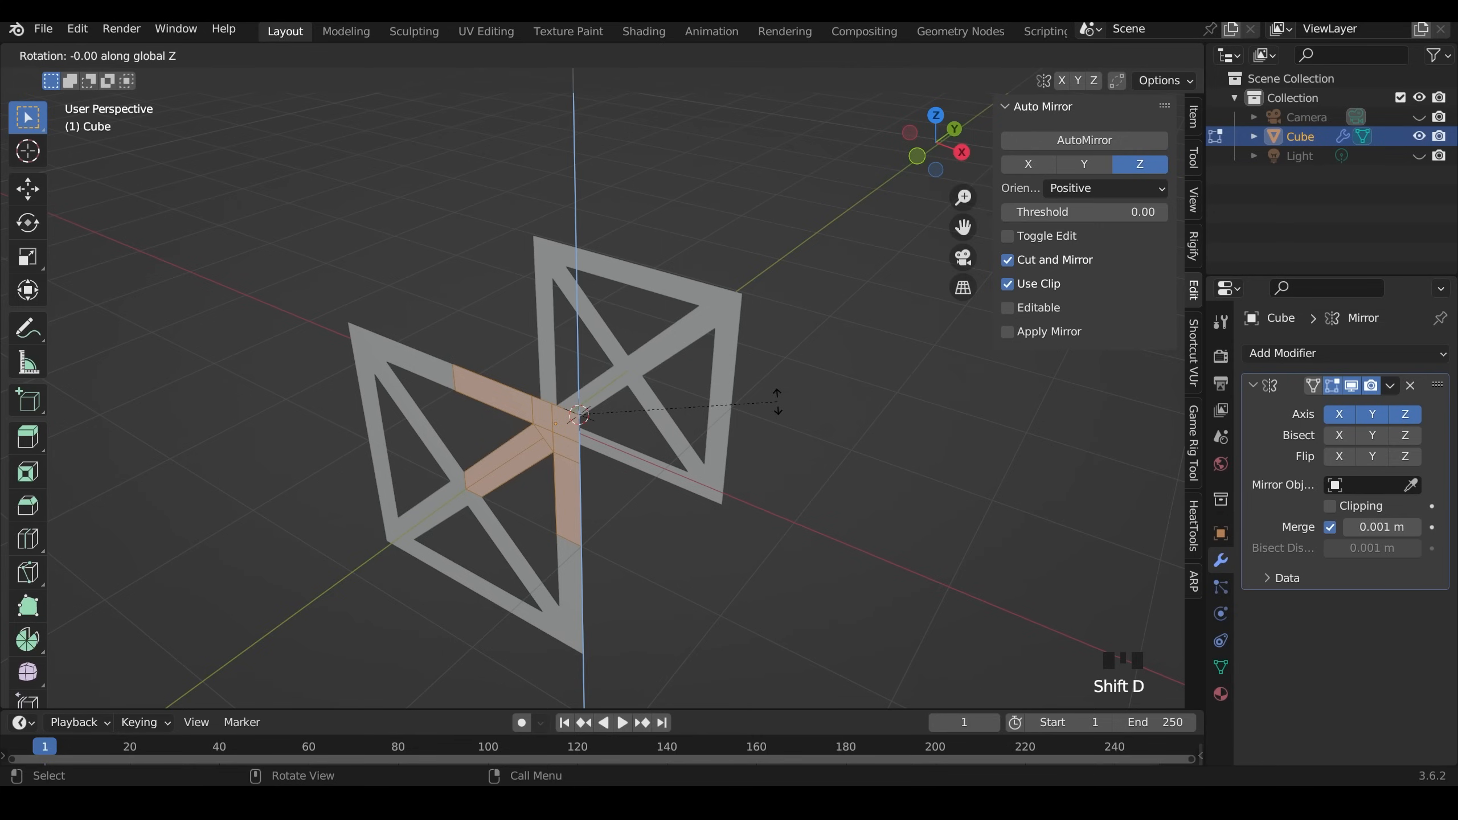
{"action": "type", "text": "-90"}
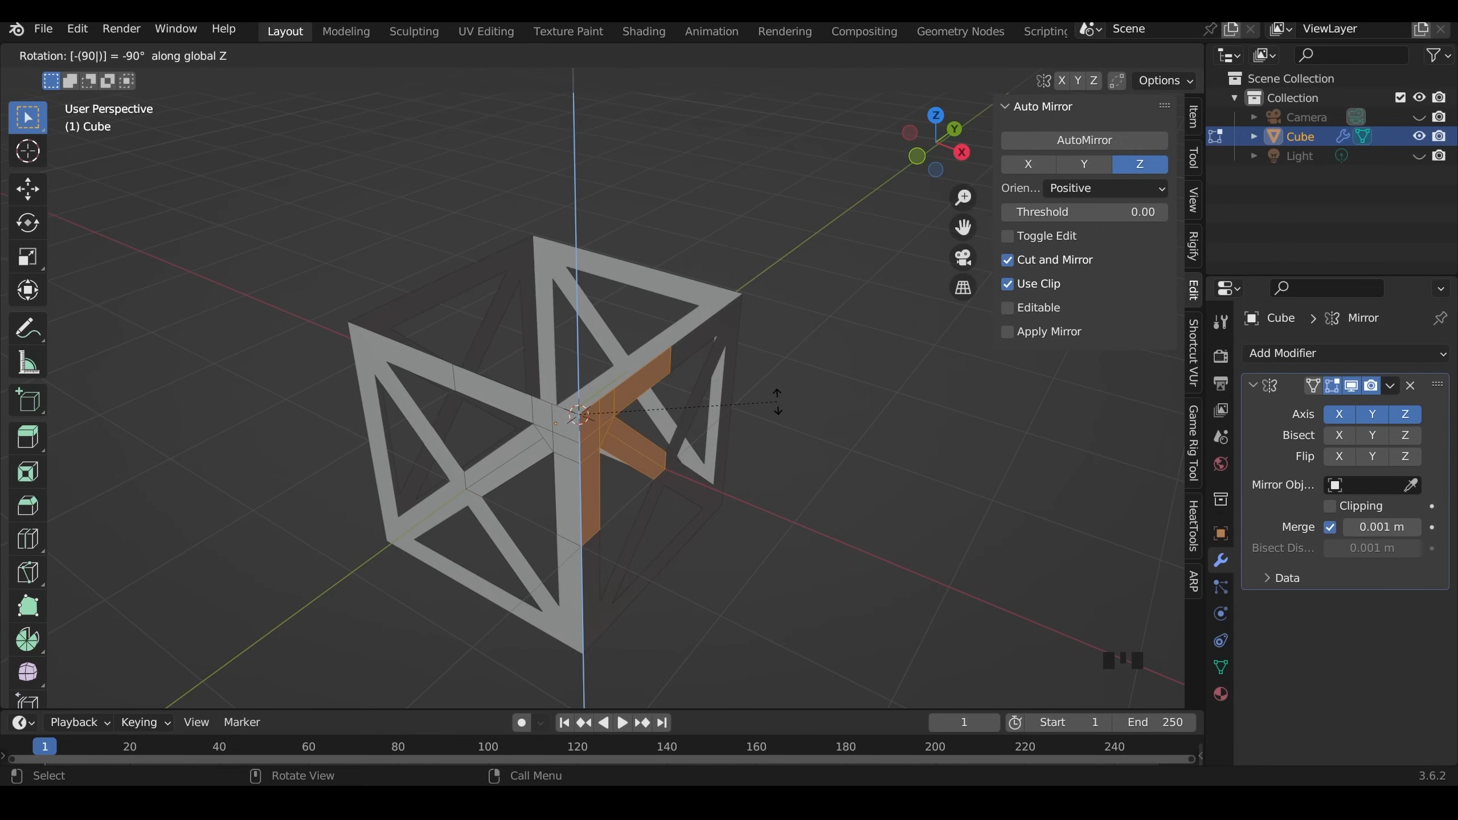
{"action": "key", "text": "Return"}
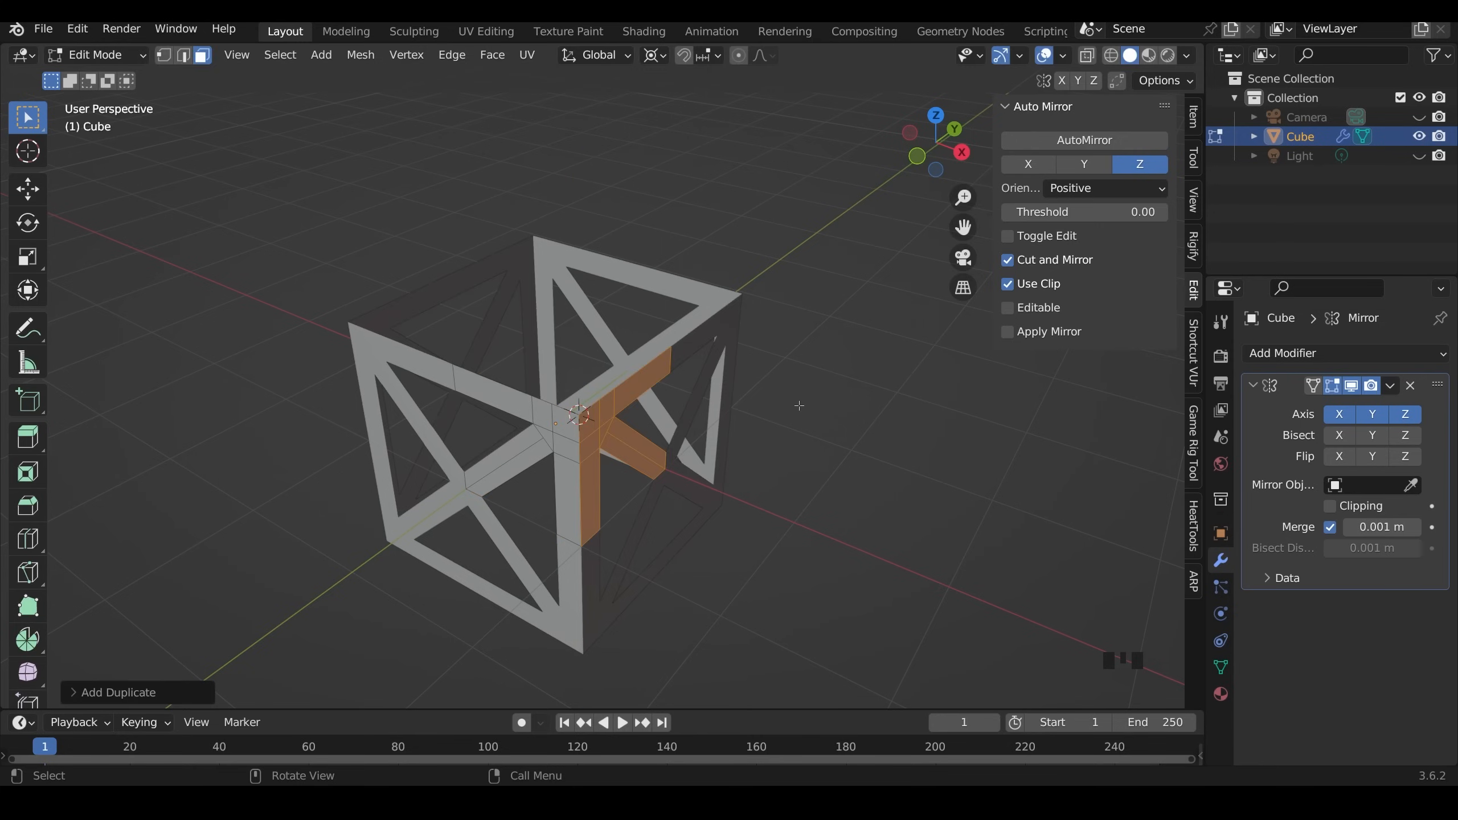
- Add a Solidify modifier to the frame and set its thickness to 0.04 m
{"action": "middle_click_drag", "start_coordinate": [799, 406], "coordinate": [711, 443]}
{"action": "scroll", "coordinate": [710, 443], "scroll_direction": "up", "scroll_amount": 2}
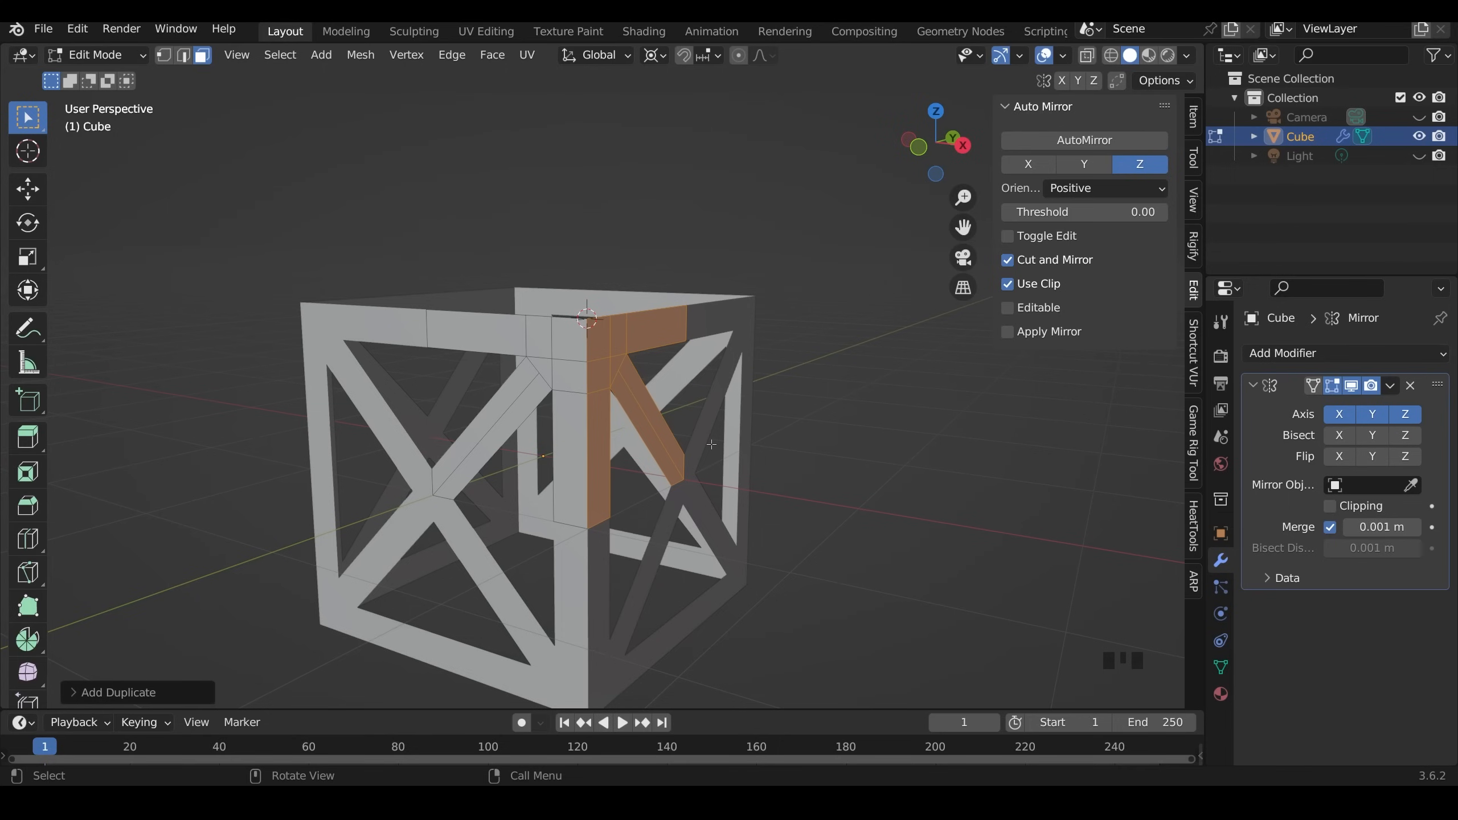
{"action": "middle_click_drag", "start_coordinate": [711, 444], "coordinate": [725, 358]}
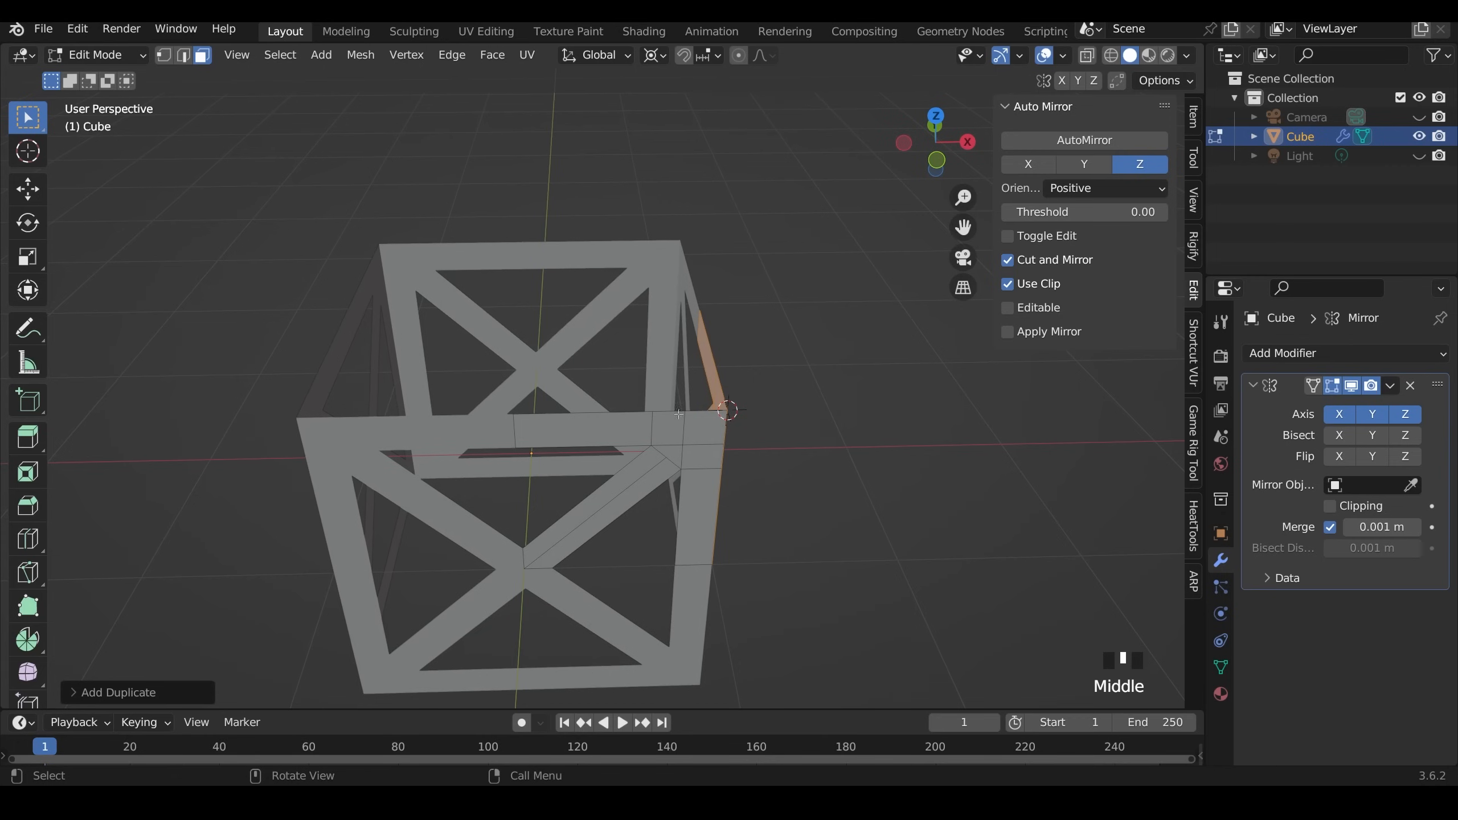
{"action": "left_click", "coordinate": [1342, 354]}
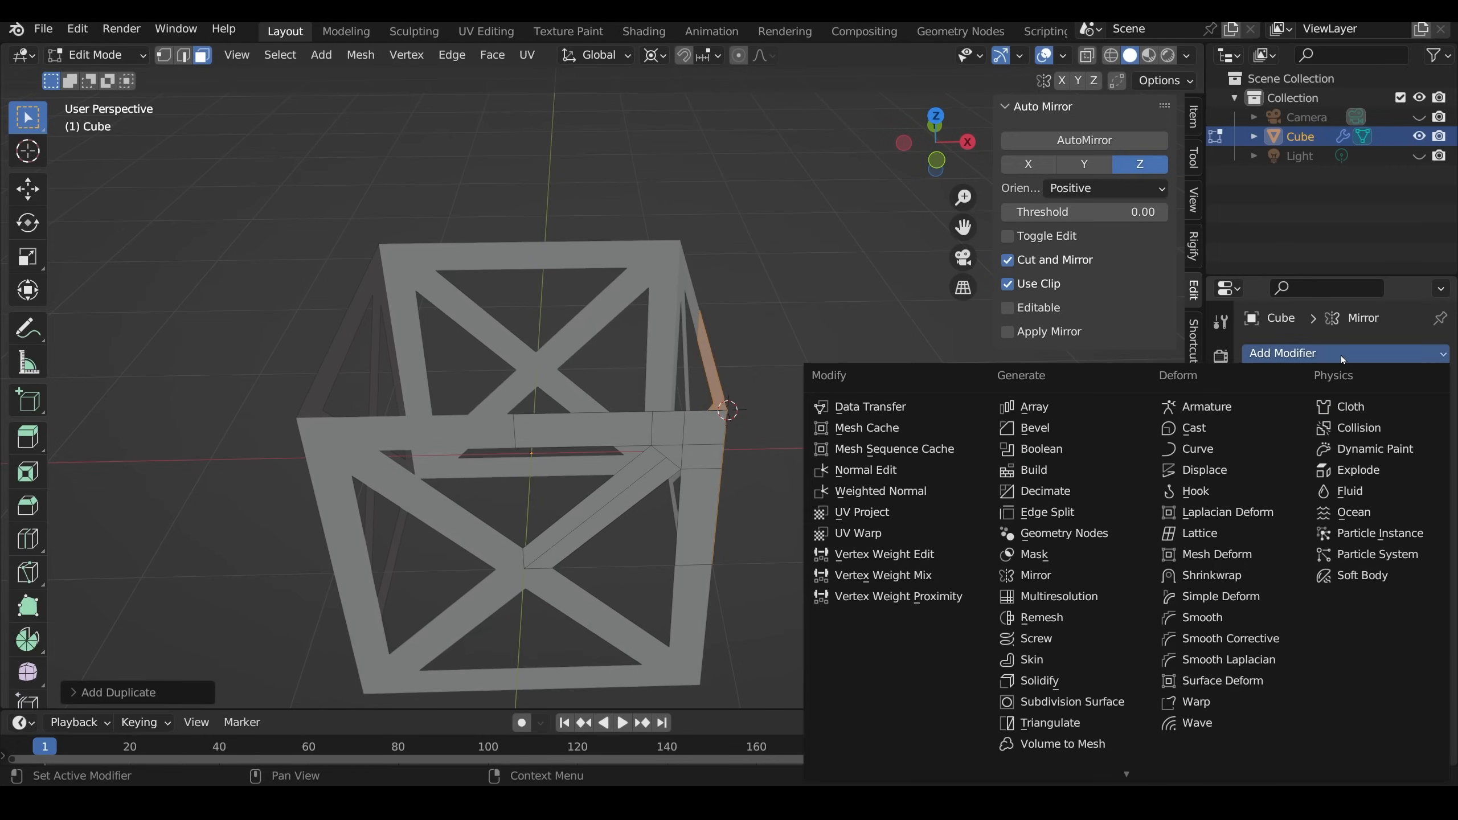
{"action": "left_click", "coordinate": [1056, 682]}
{"action": "middle_click_drag", "start_coordinate": [746, 506], "coordinate": [732, 457]}
{"action": "scroll", "coordinate": [770, 494], "scroll_direction": "up", "scroll_amount": 3}
{"action": "scroll", "coordinate": [765, 497], "scroll_direction": "up", "scroll_amount": 2}
{"action": "scroll", "coordinate": [680, 480], "scroll_direction": "up", "scroll_amount": 1}
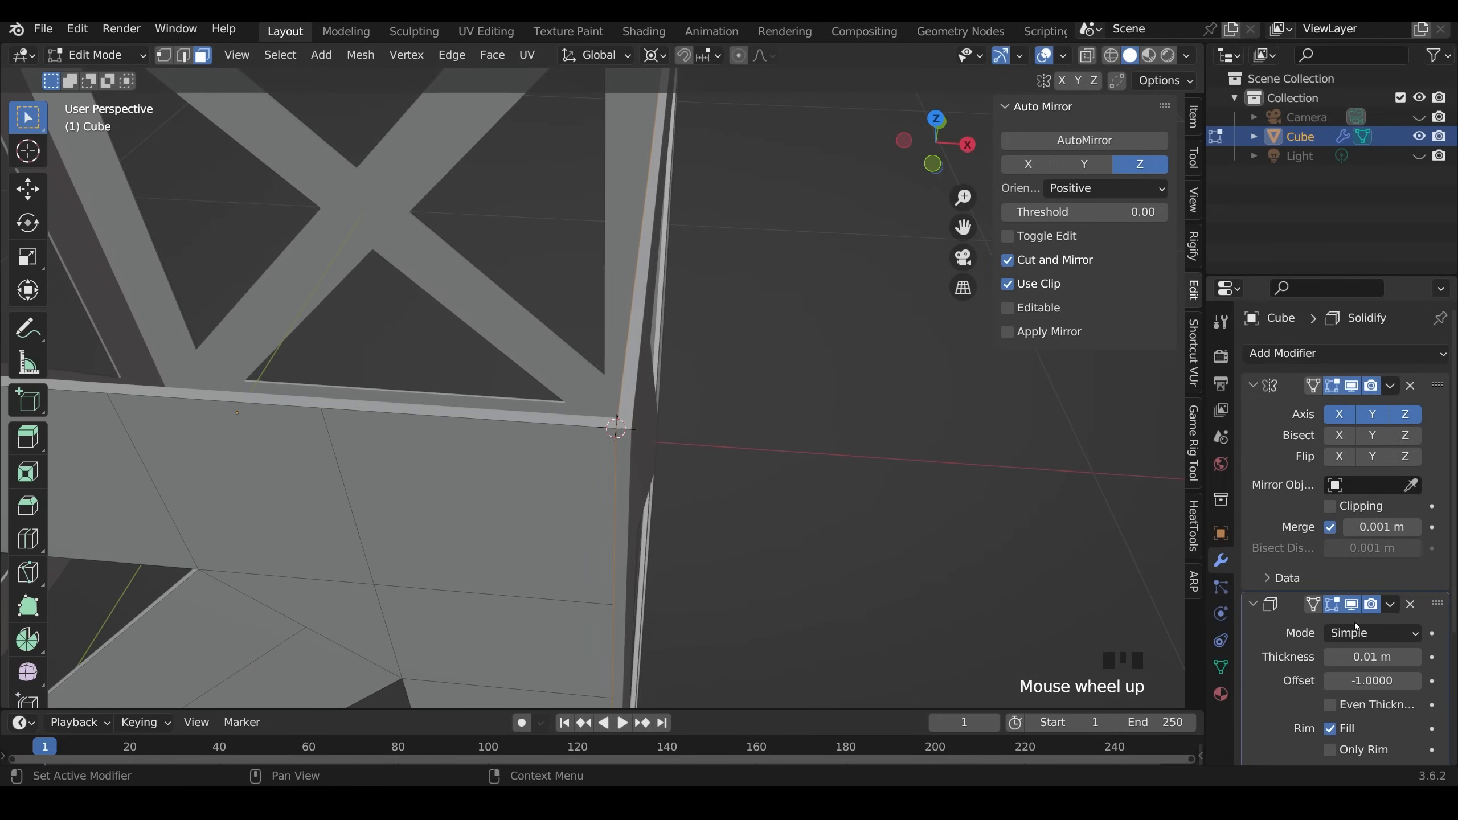
{"action": "left_click", "coordinate": [1415, 656]}
{"action": "left_click", "coordinate": [1415, 657]}
{"action": "left_click", "coordinate": [1415, 657]}
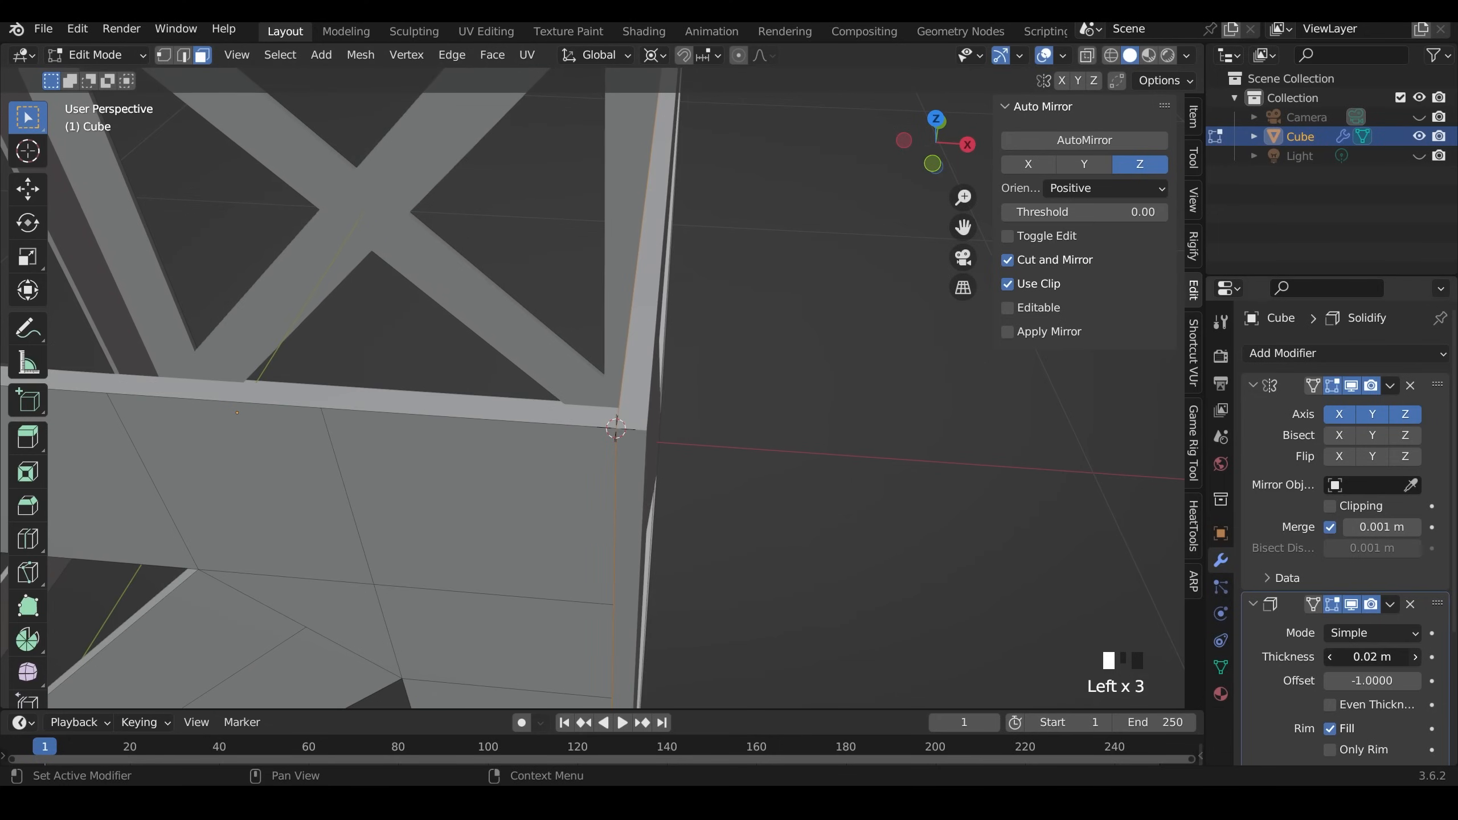
- Turn off the Solidify modifier's viewport display to expose the flat panels around the 3D cursor corner
{"action": "mouse_move", "coordinate": [649, 508]}
{"action": "middle_mouse_down"}
{"action": "mouse_move", "coordinate": [574, 516]}
{"action": "mouse_move", "coordinate": [632, 511]}
{"action": "middle_mouse_up"}
{"action": "scroll", "coordinate": [570, 515], "scroll_direction": "down", "scroll_amount": 1}
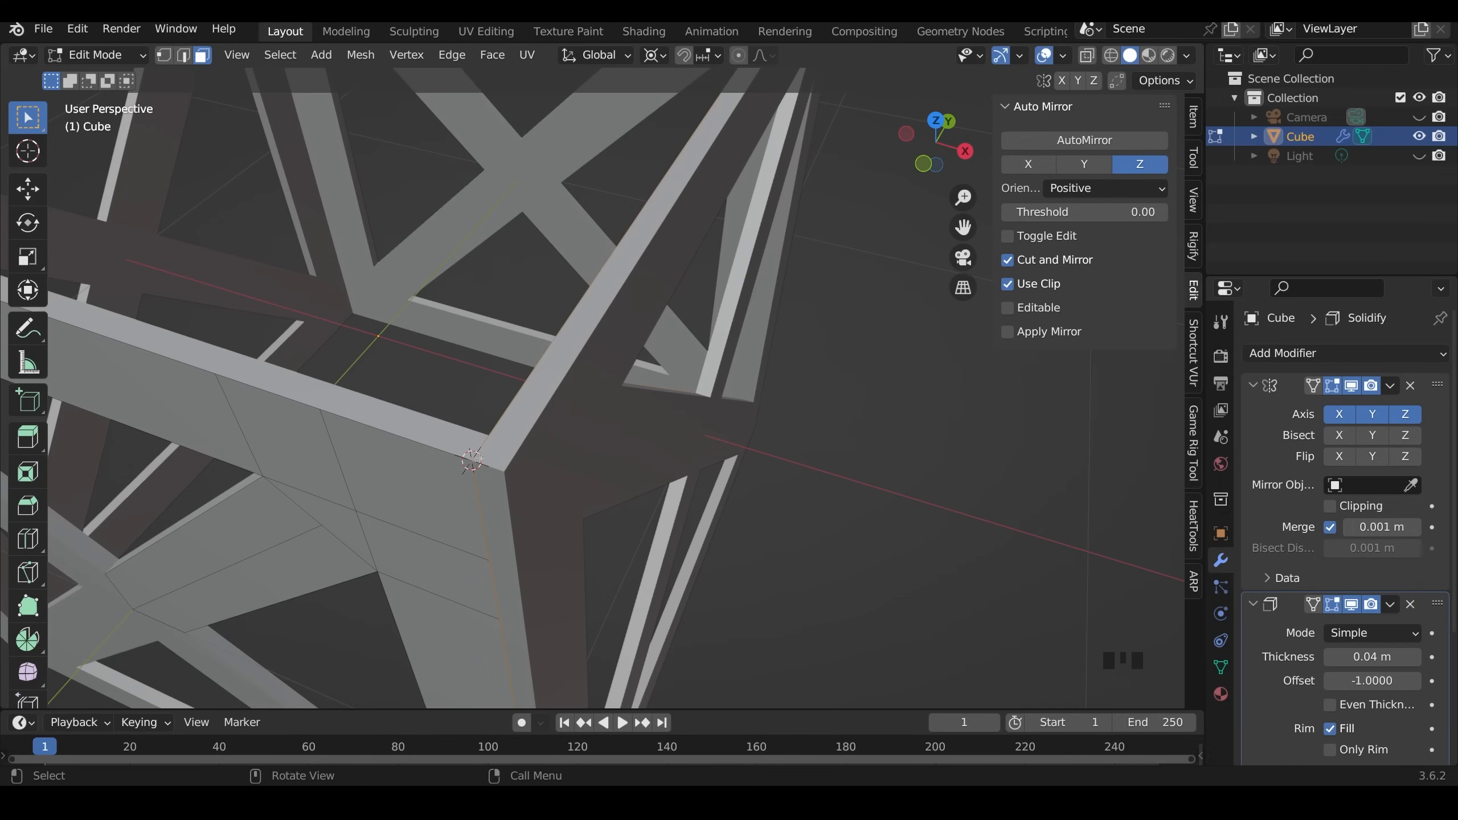
{"action": "left_click", "coordinate": [1351, 605]}
{"action": "scroll", "coordinate": [600, 485], "scroll_direction": "down", "scroll_amount": 2}
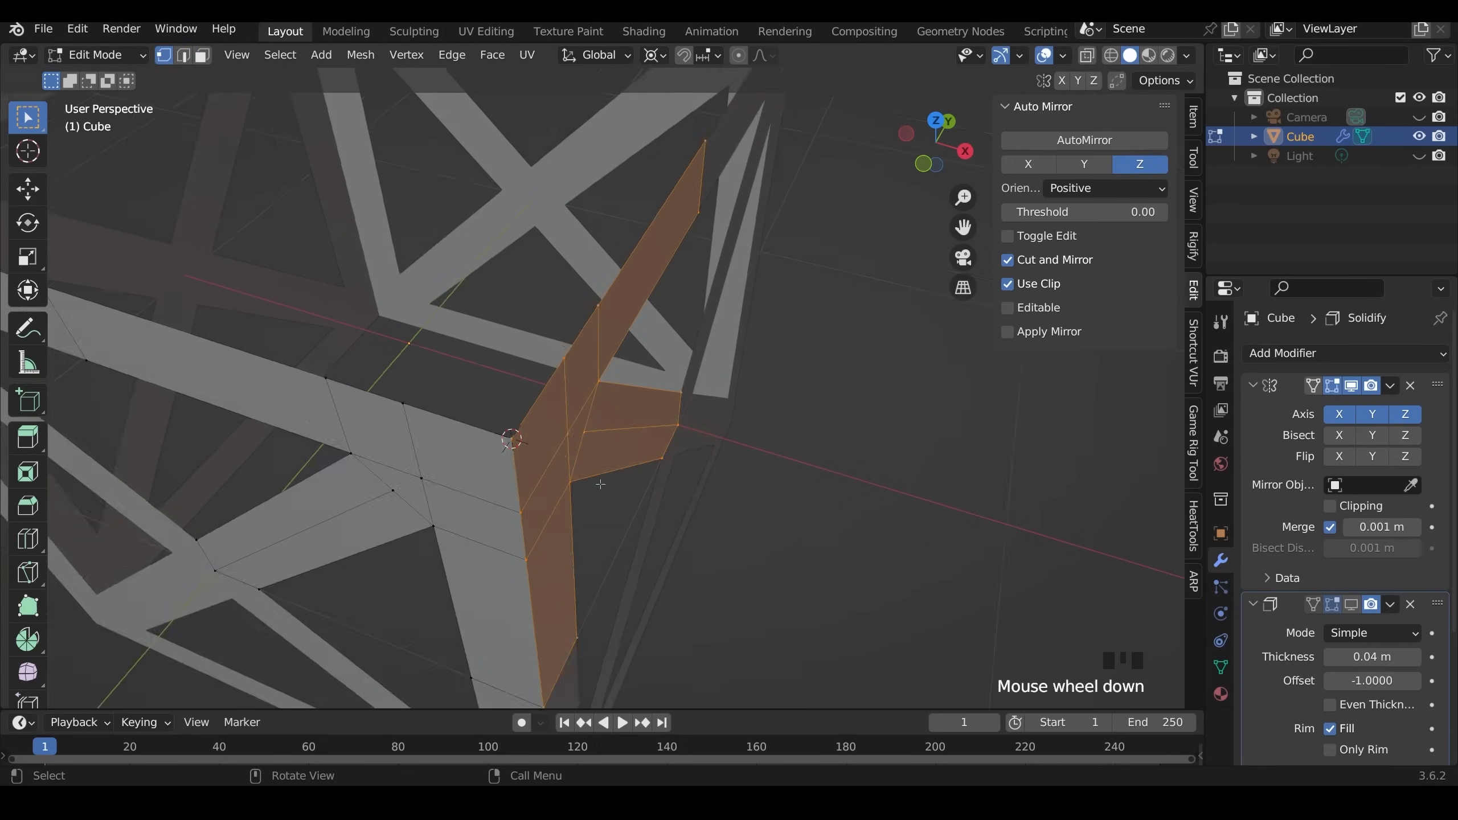
- Try to move the top corner vertex at the 3D cursor away from the joint and undo the move
{"action": "left_click", "coordinate": [531, 444]}
{"action": "key", "text": "g"}
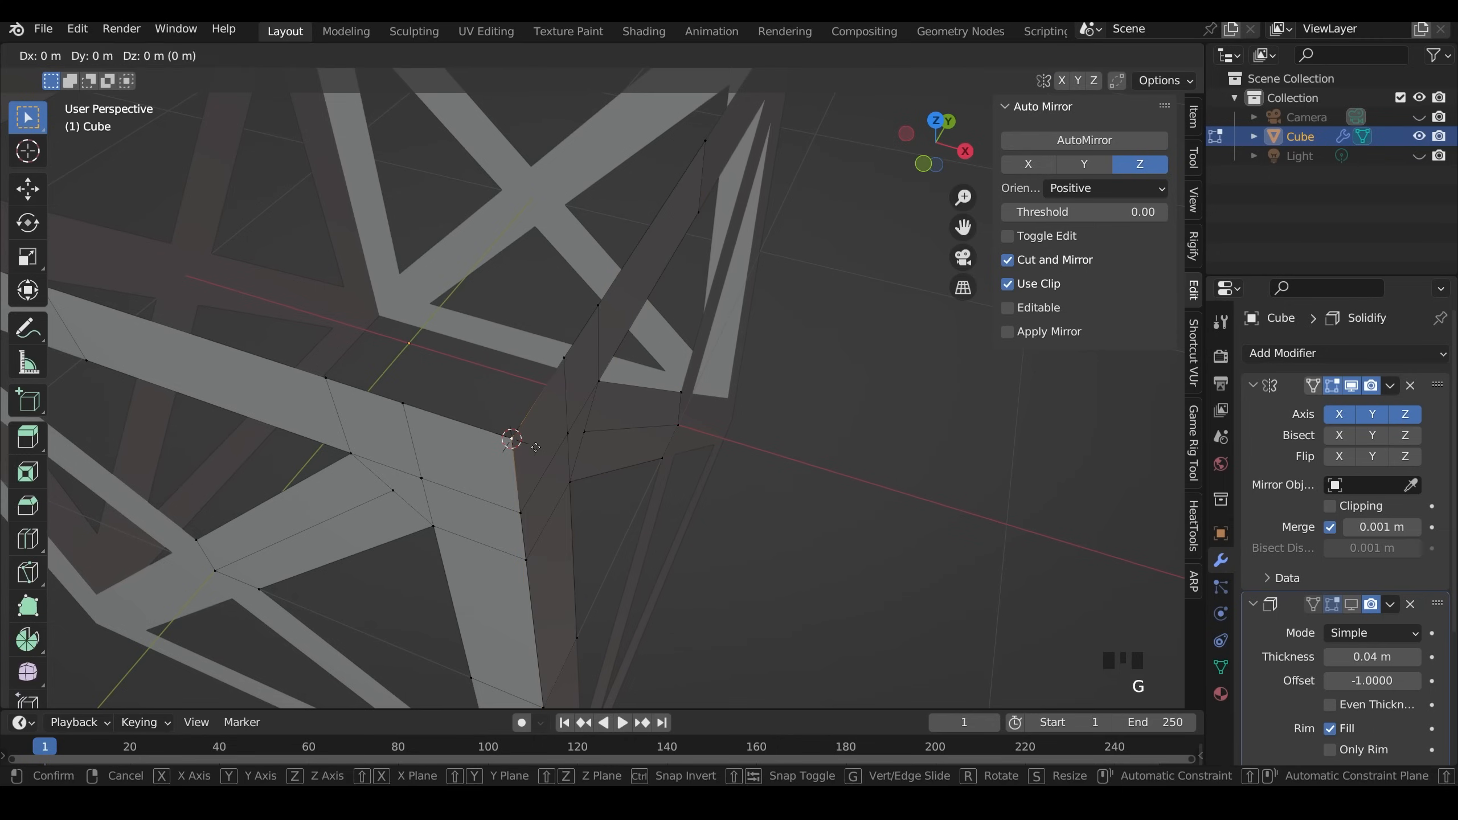
{"action": "left_click", "coordinate": [578, 446]}
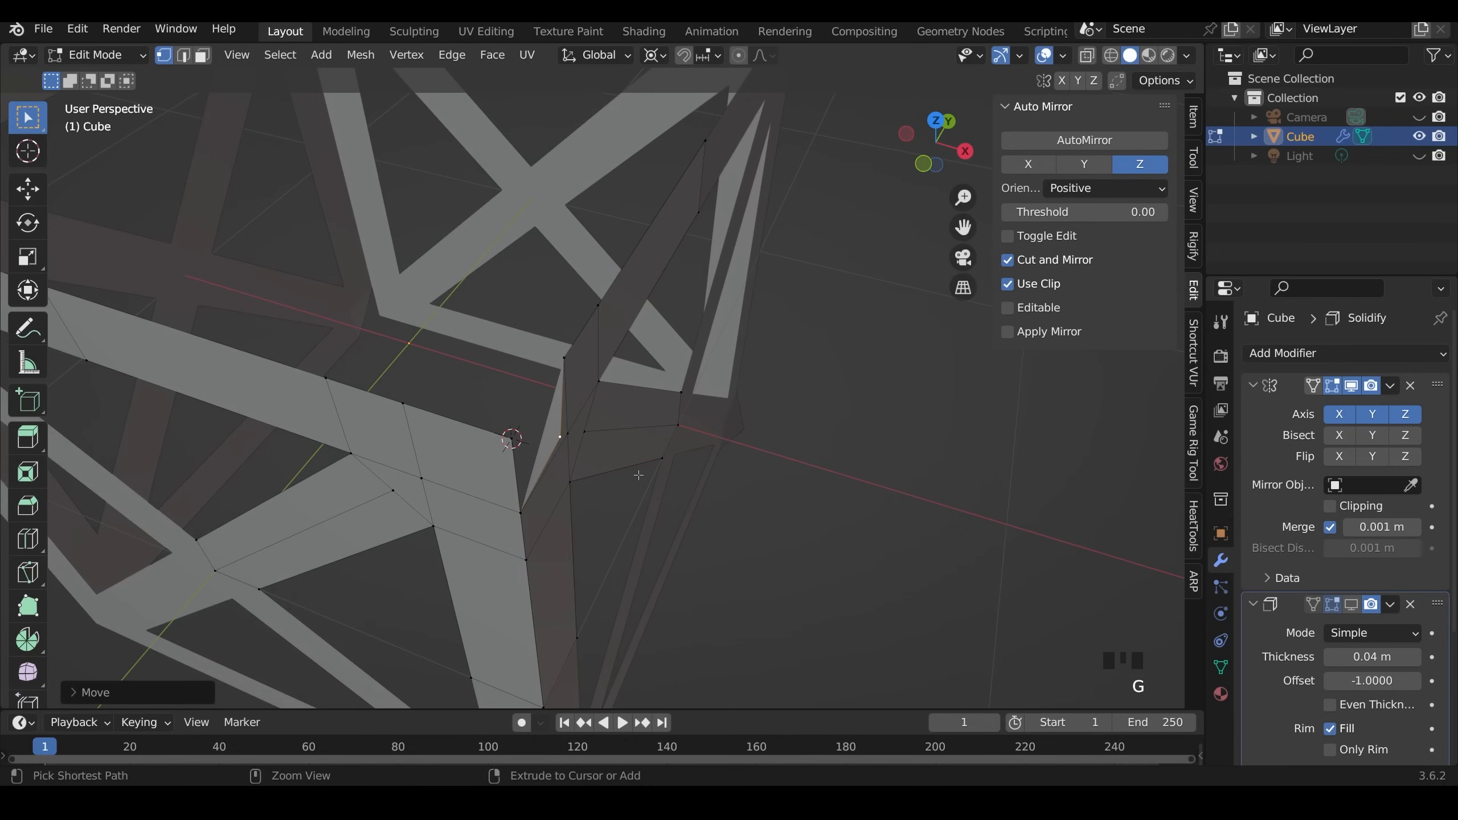
{"action": "key", "text": "ctrl+z"}
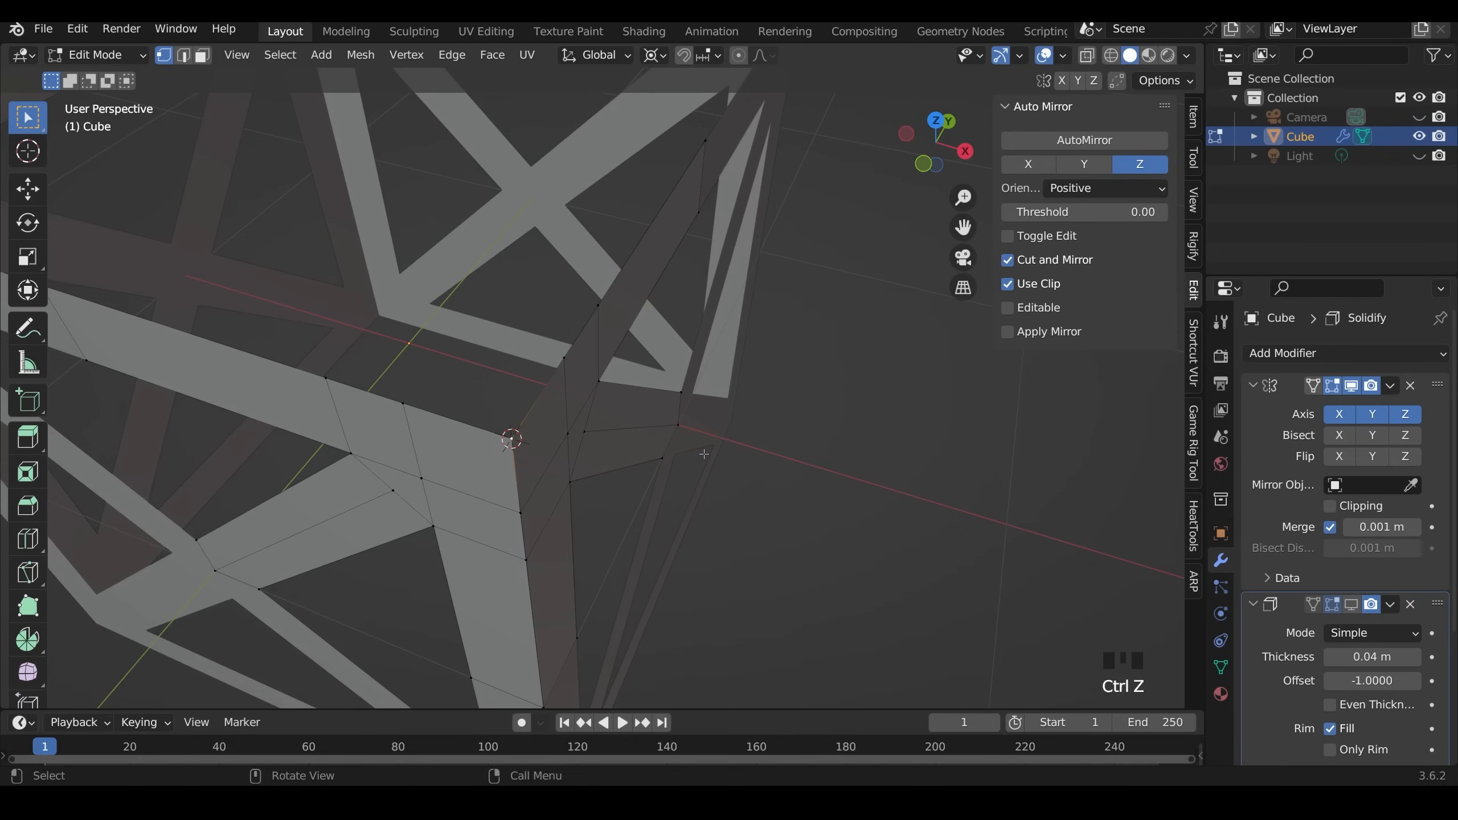
- Merge all vertices of both quarter panels by distance and turn the Solidify modifier's viewport display back on
{"action": "key", "text": "l"}
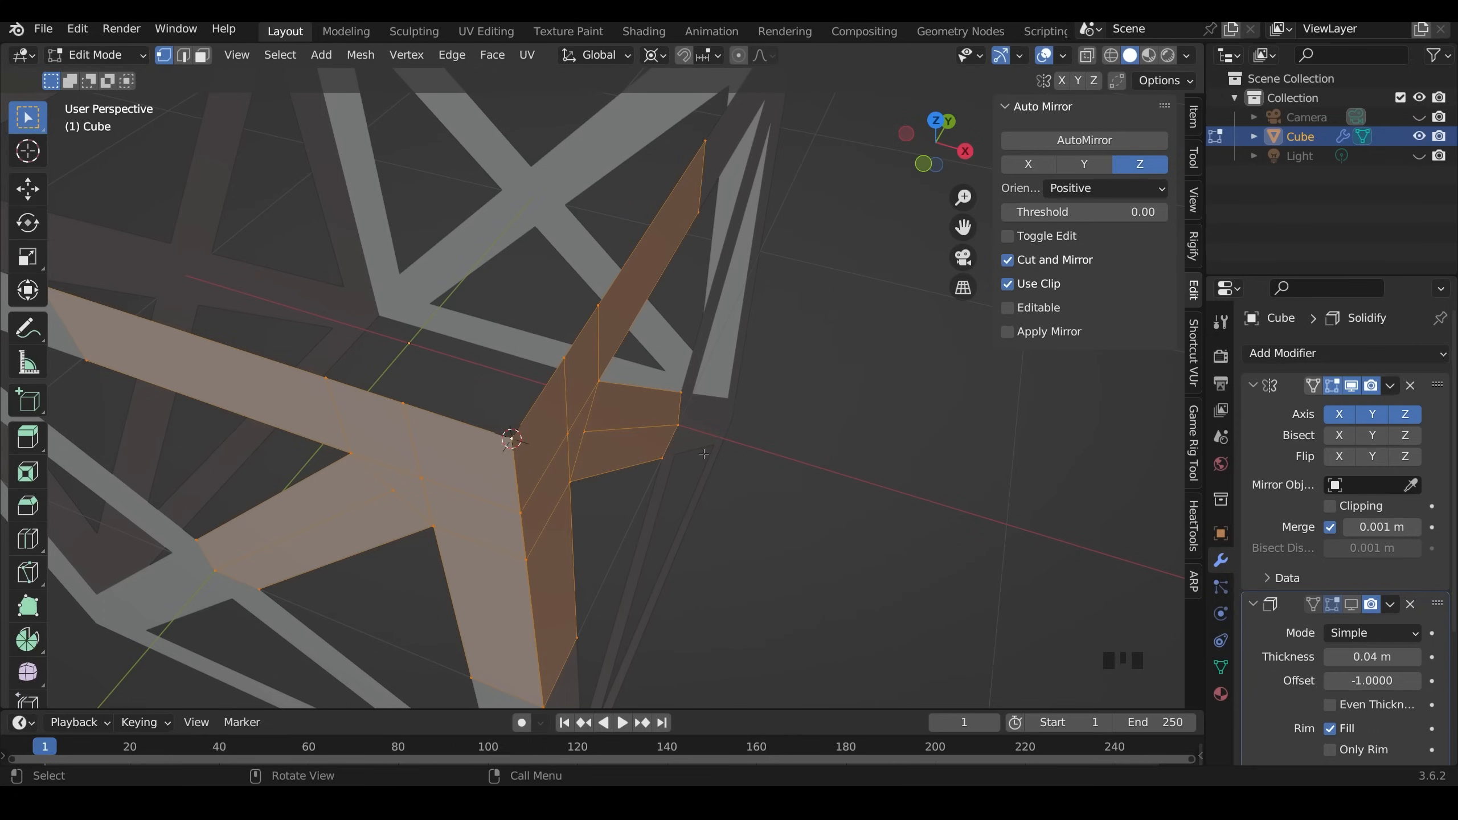
{"action": "key", "text": "m"}
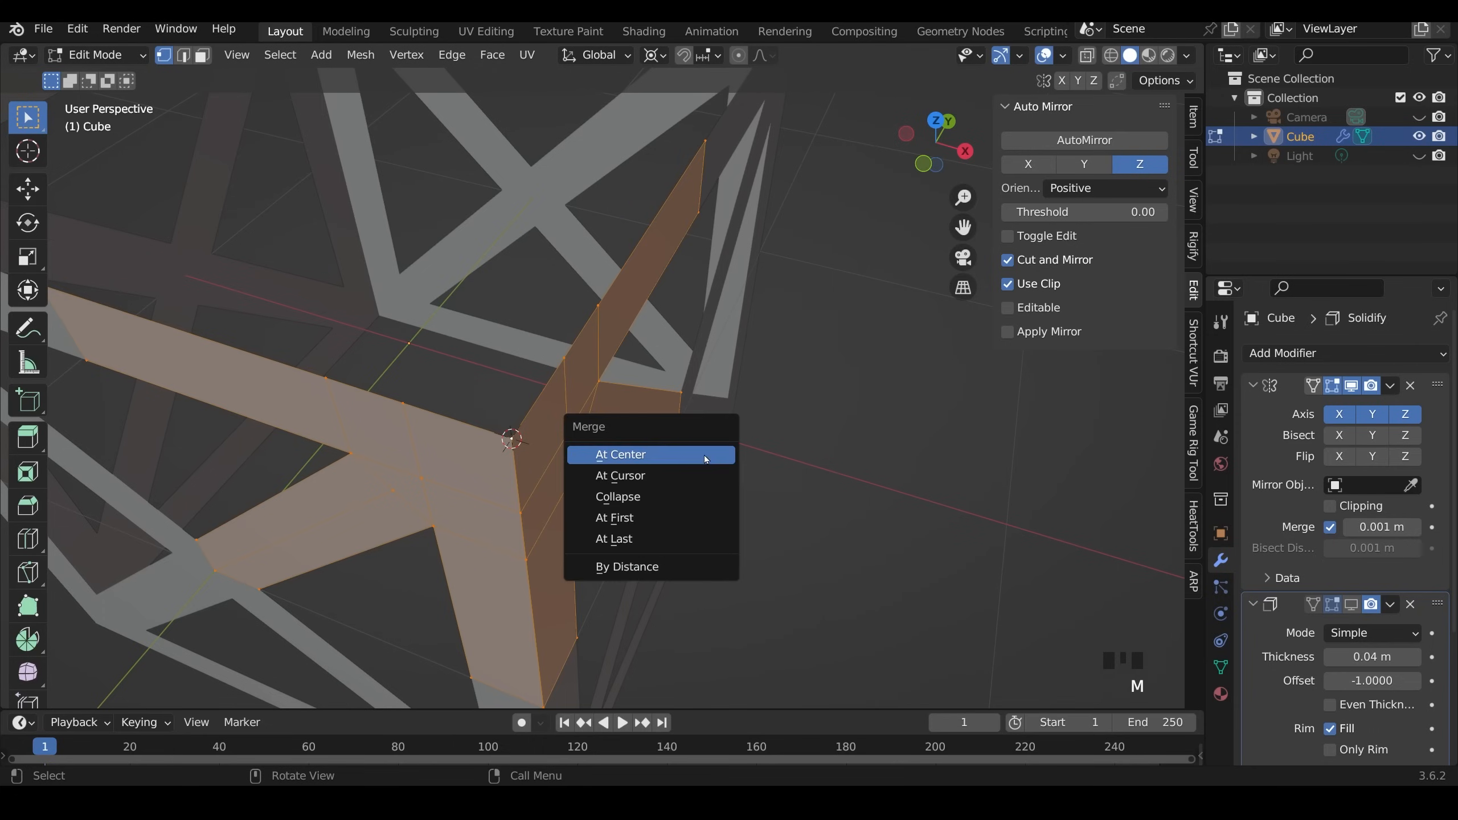
{"action": "left_click", "coordinate": [664, 568]}
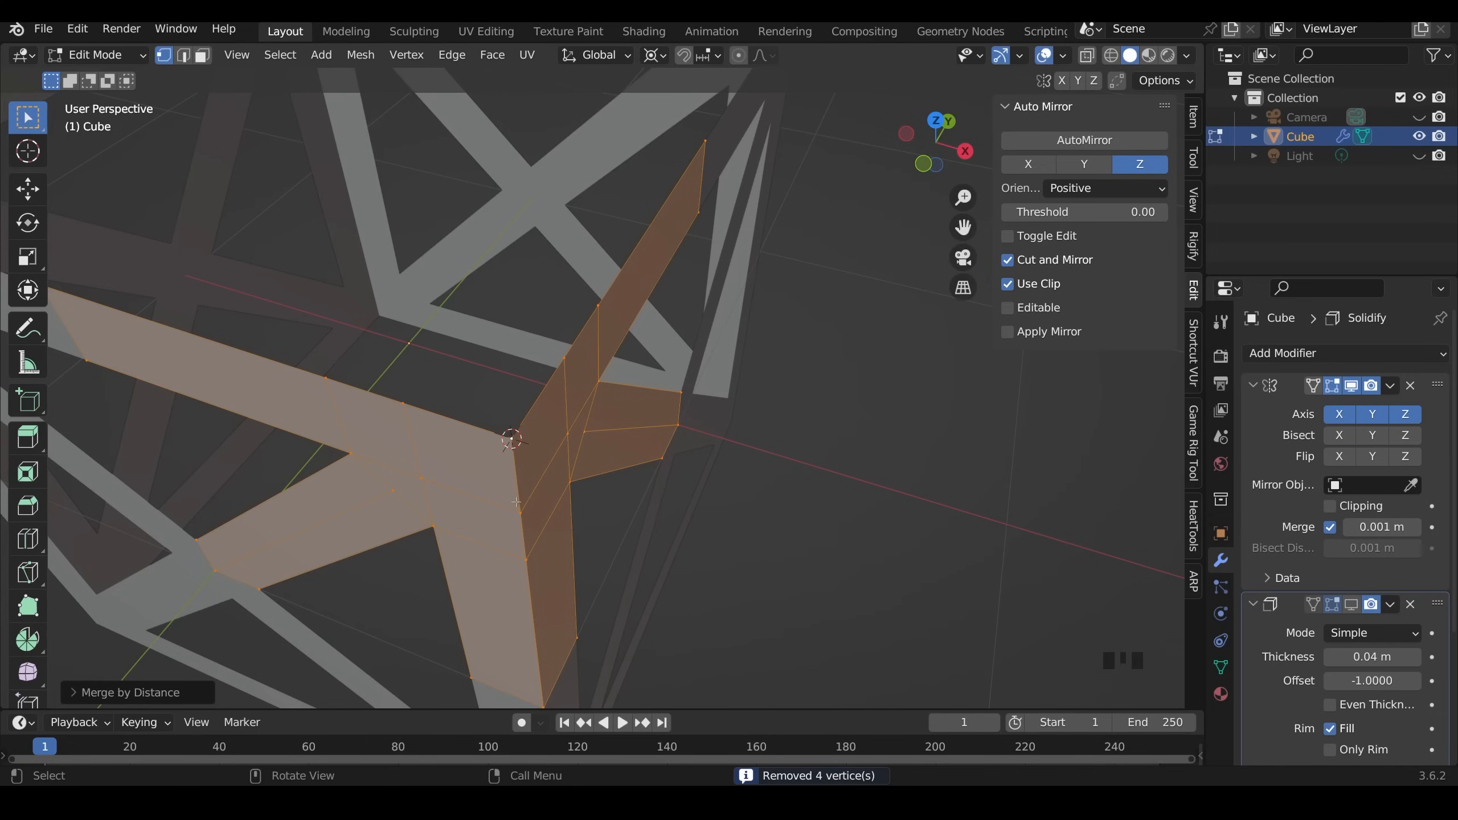
{"action": "left_click", "coordinate": [1353, 605]}
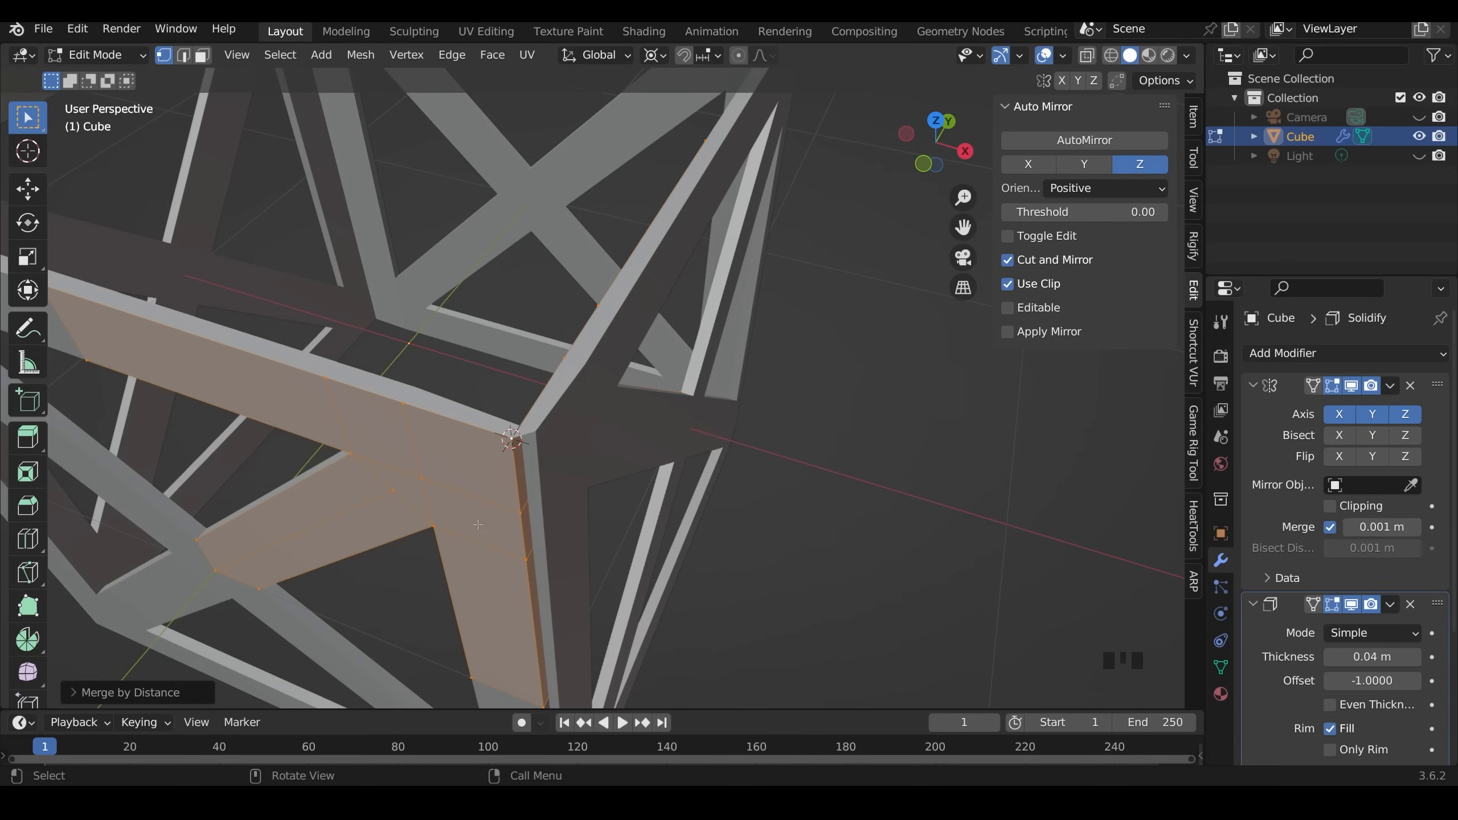
- Enable the Face Orientation overlay to check the normals around the solidified corner
{"action": "middle_click_drag", "start_coordinate": [478, 525], "coordinate": [675, 394]}
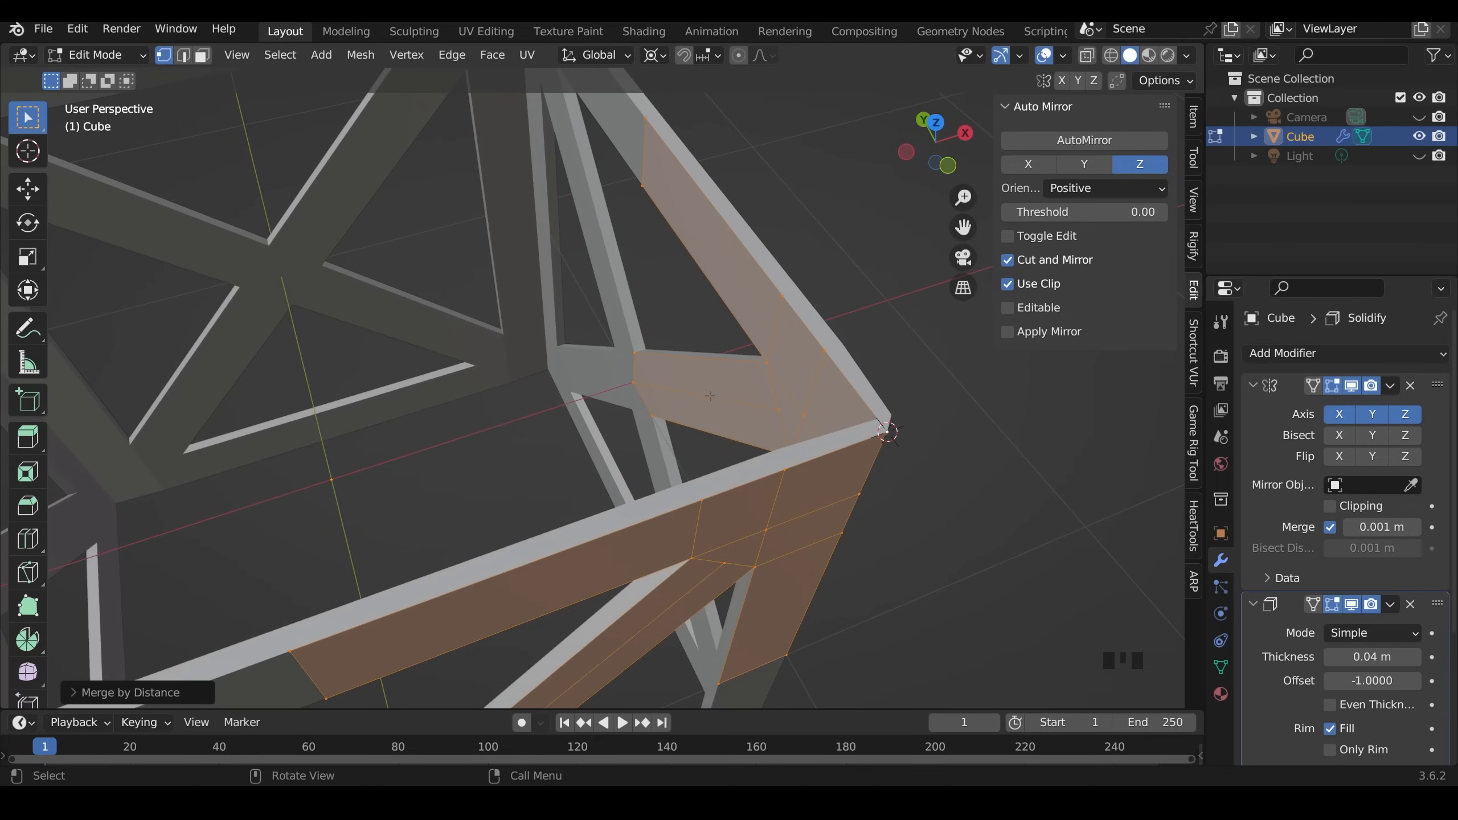
{"action": "middle_click_drag", "start_coordinate": [975, 476], "coordinate": [942, 424]}
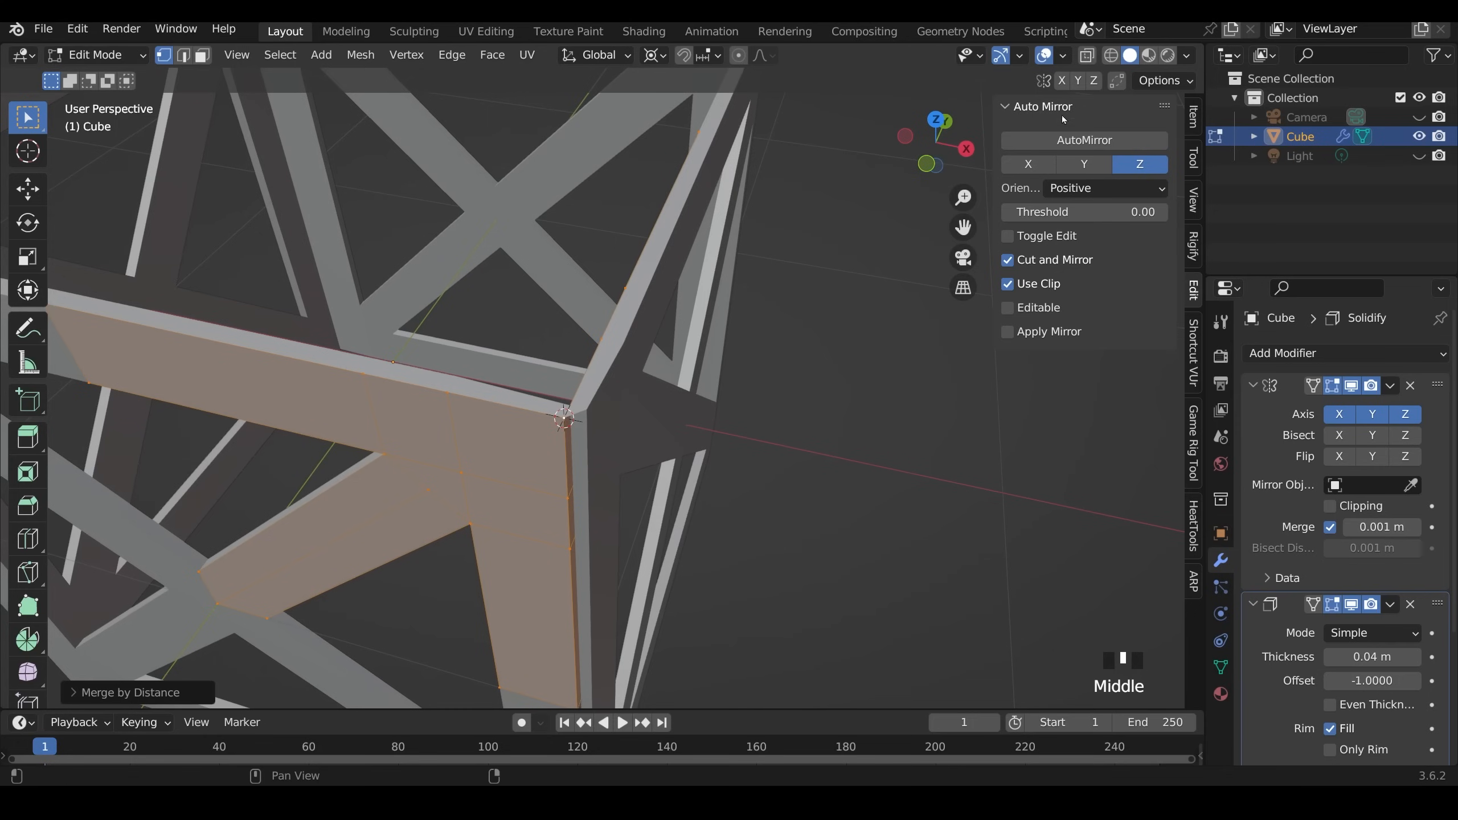
{"action": "left_click", "coordinate": [1066, 57]}
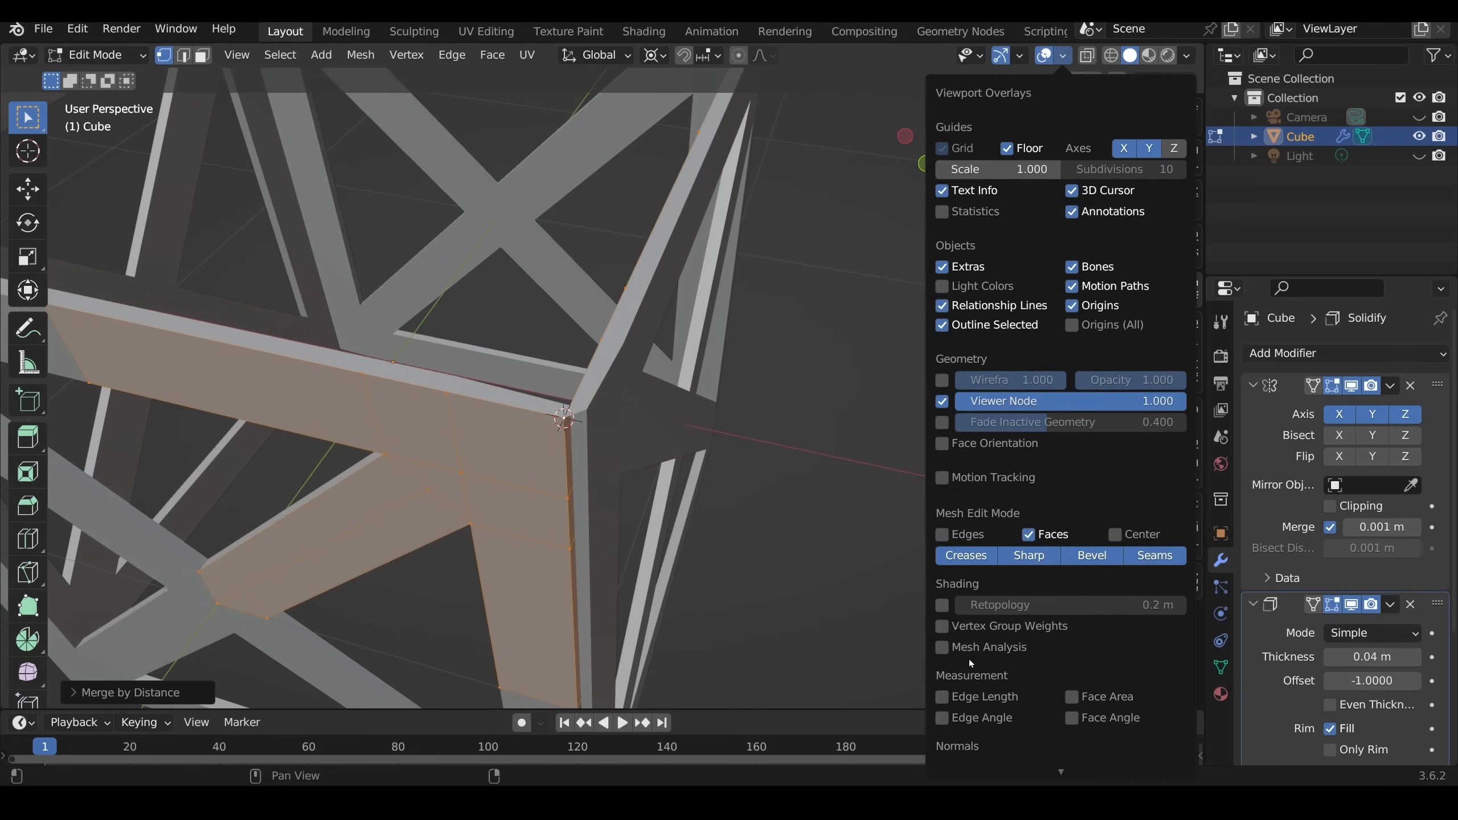
{"action": "left_click", "coordinate": [942, 444]}
{"action": "middle_click_drag", "start_coordinate": [815, 436], "coordinate": [580, 381]}
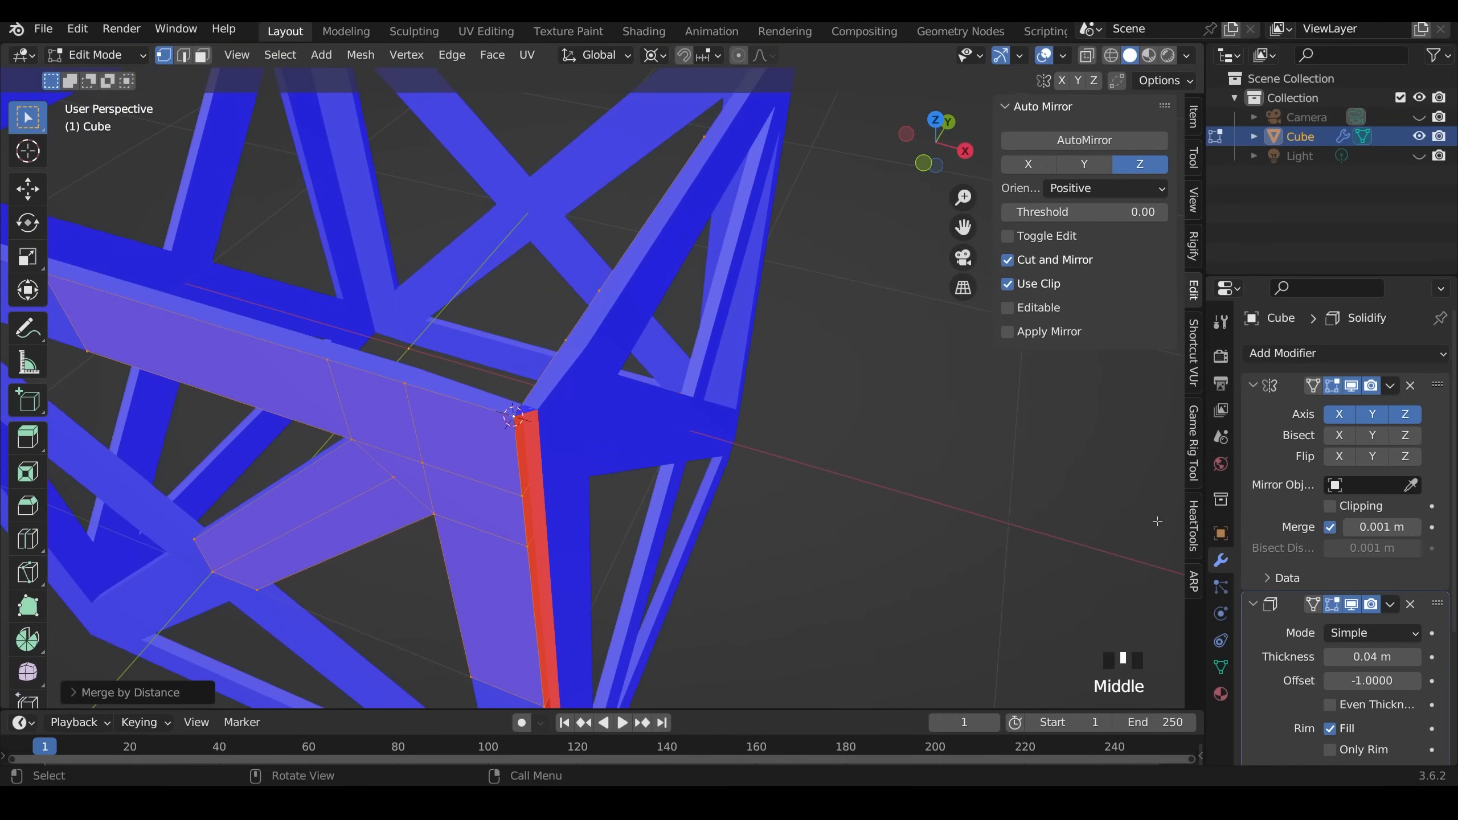
- Hide the Solidify result in the viewport, select the rotated quarter panel's faces and recalculate their normals to the outside
{"action": "left_click", "coordinate": [1352, 606]}
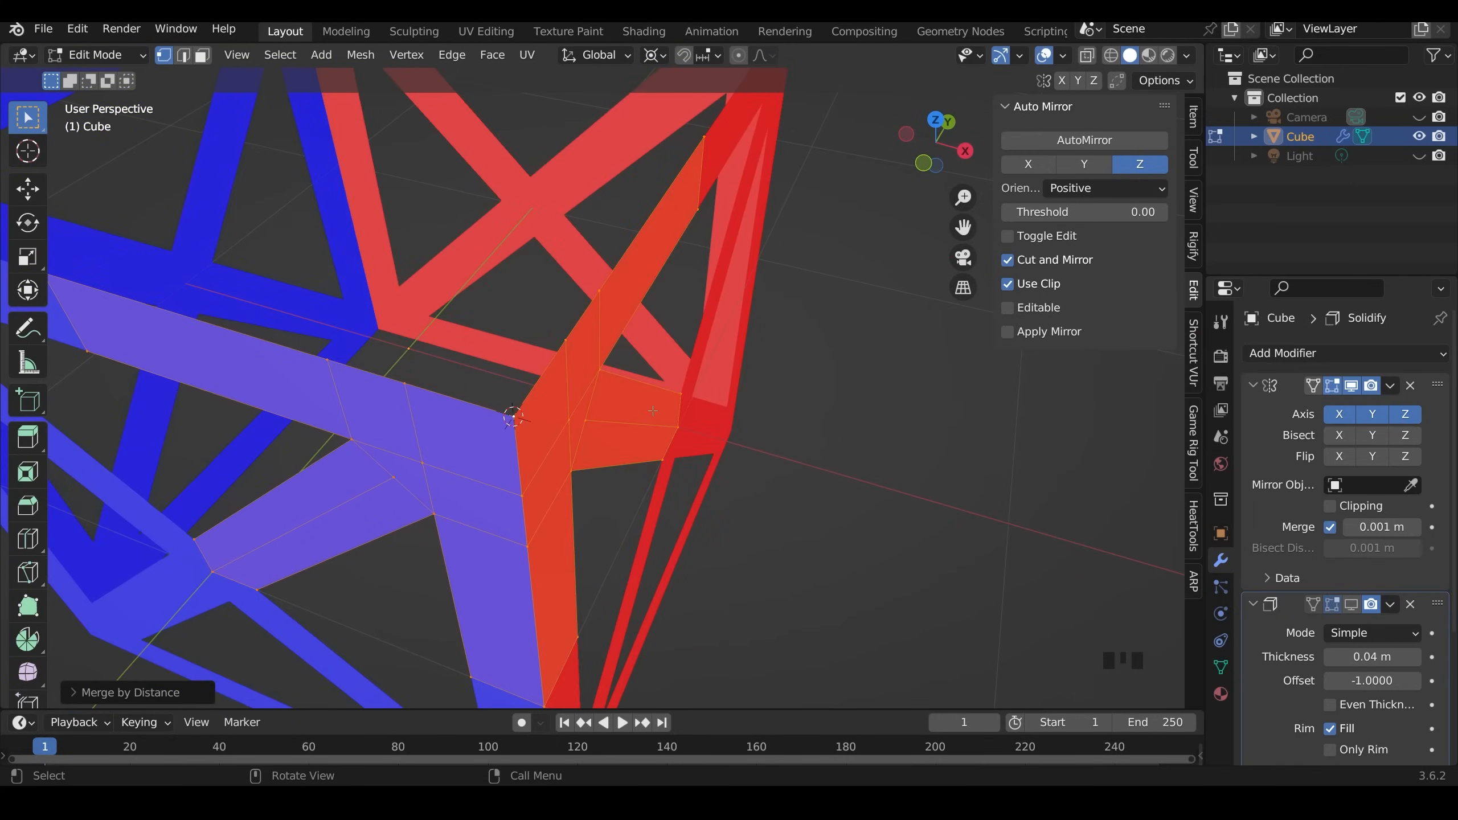
{"action": "middle_click_drag", "start_coordinate": [667, 381], "coordinate": [616, 394]}
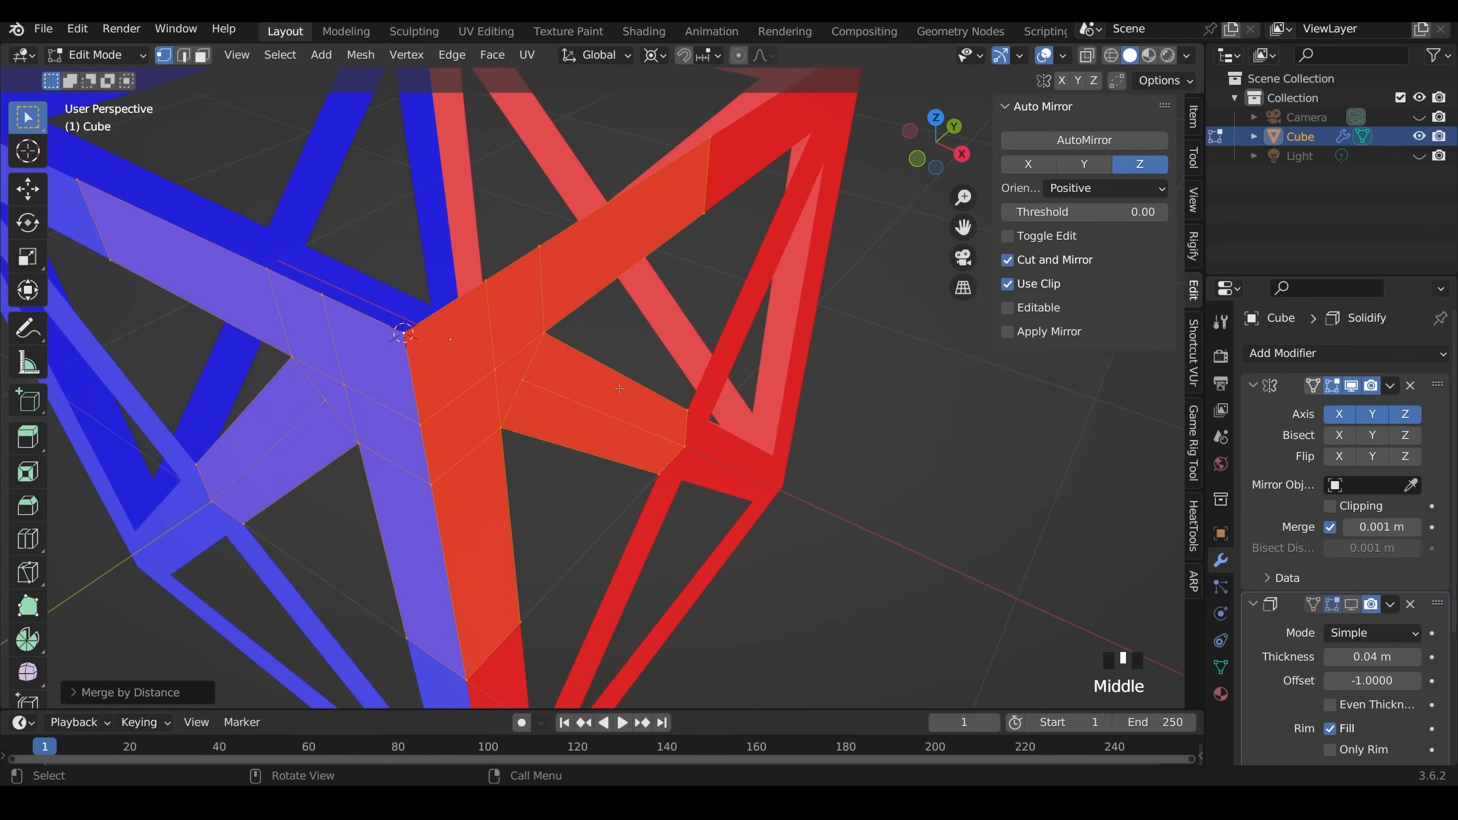
{"action": "key", "text": "3"}
{"action": "left_click_drag", "start_coordinate": [446, 176], "coordinate": [682, 461]}
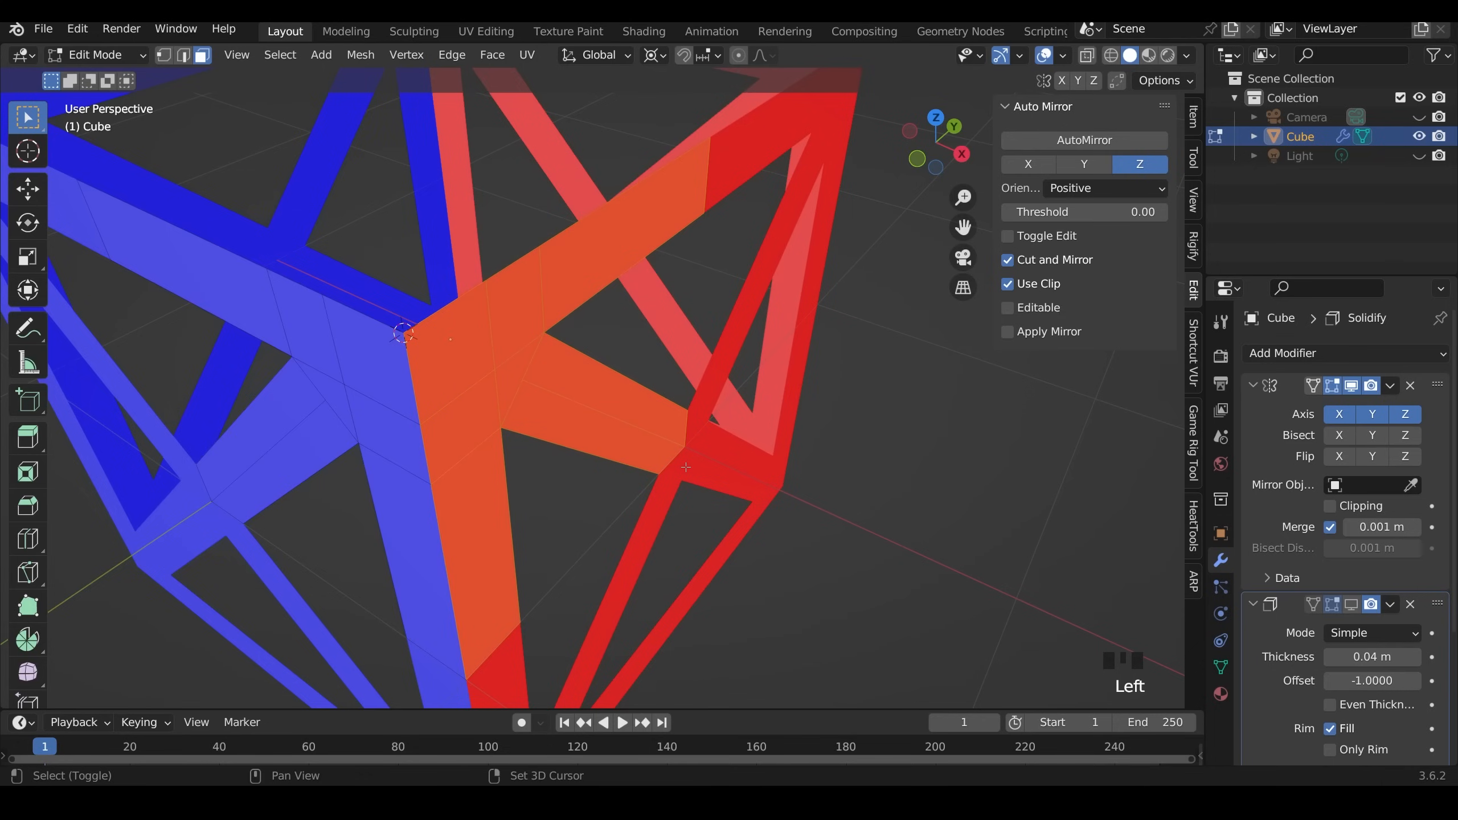
{"action": "key", "text": "shift+n"}
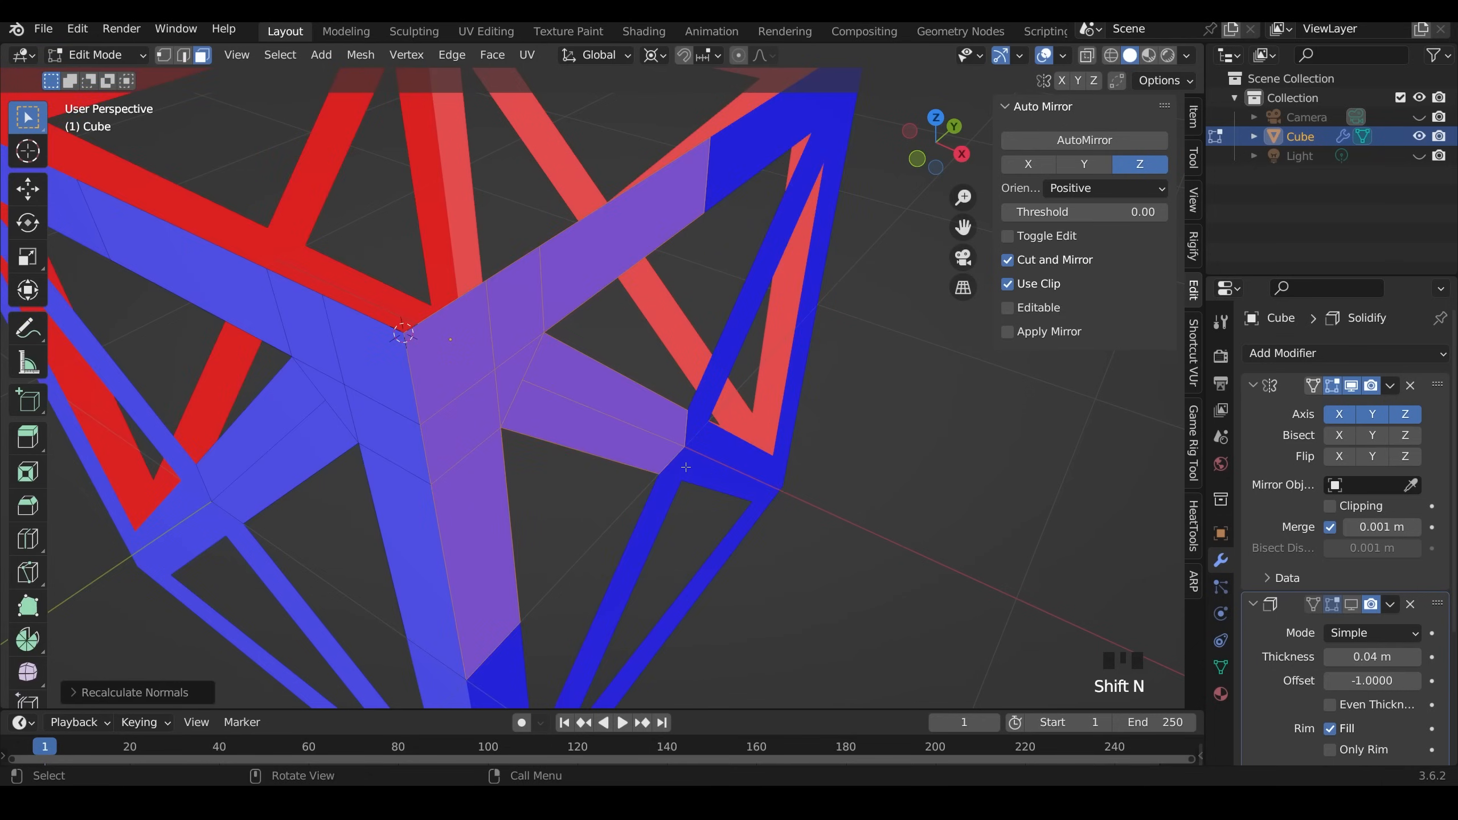
{"action": "left_click", "coordinate": [361, 56]}
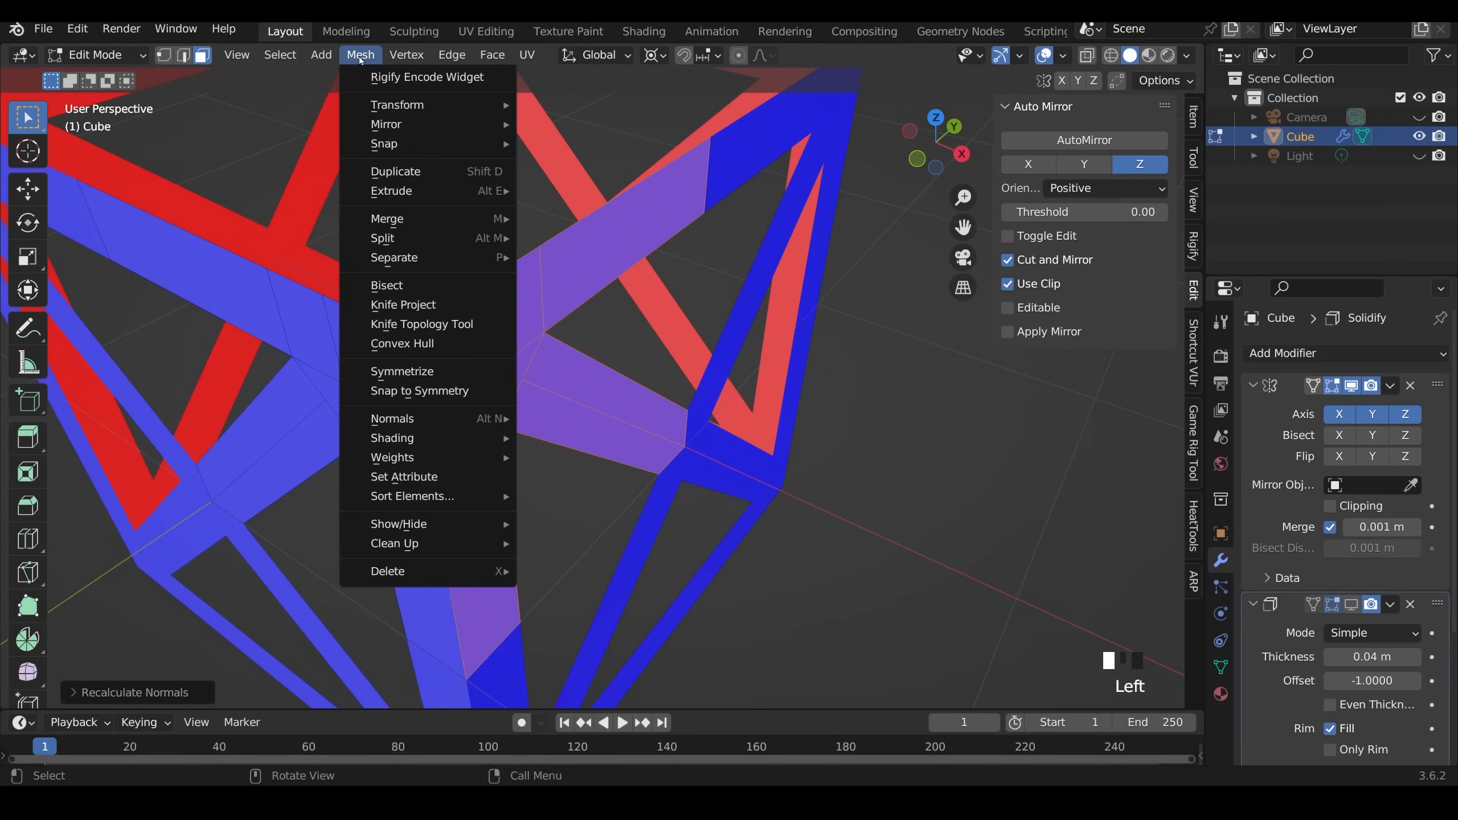
{"action": "mouse_move", "coordinate": [392, 419]}
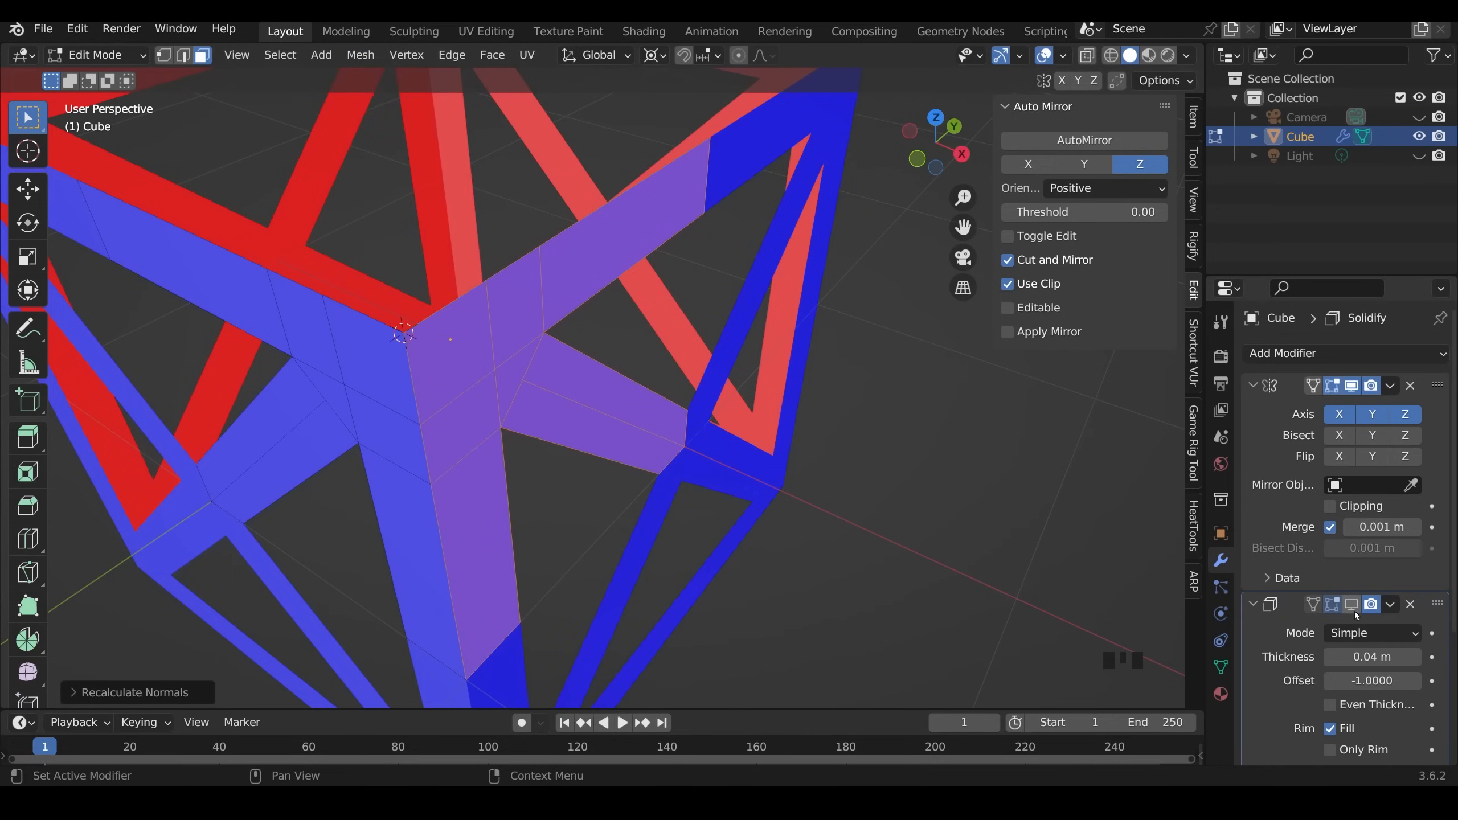
- Show the Solidify result in the viewport again and inspect the thickness at the outer top corner
{"action": "left_click", "coordinate": [1352, 604]}
{"action": "scroll", "coordinate": [575, 506], "scroll_direction": "down", "scroll_amount": 2}
{"action": "middle_click_drag", "start_coordinate": [574, 506], "coordinate": [648, 406]}
{"action": "scroll", "coordinate": [644, 448], "scroll_direction": "up", "scroll_amount": 3}
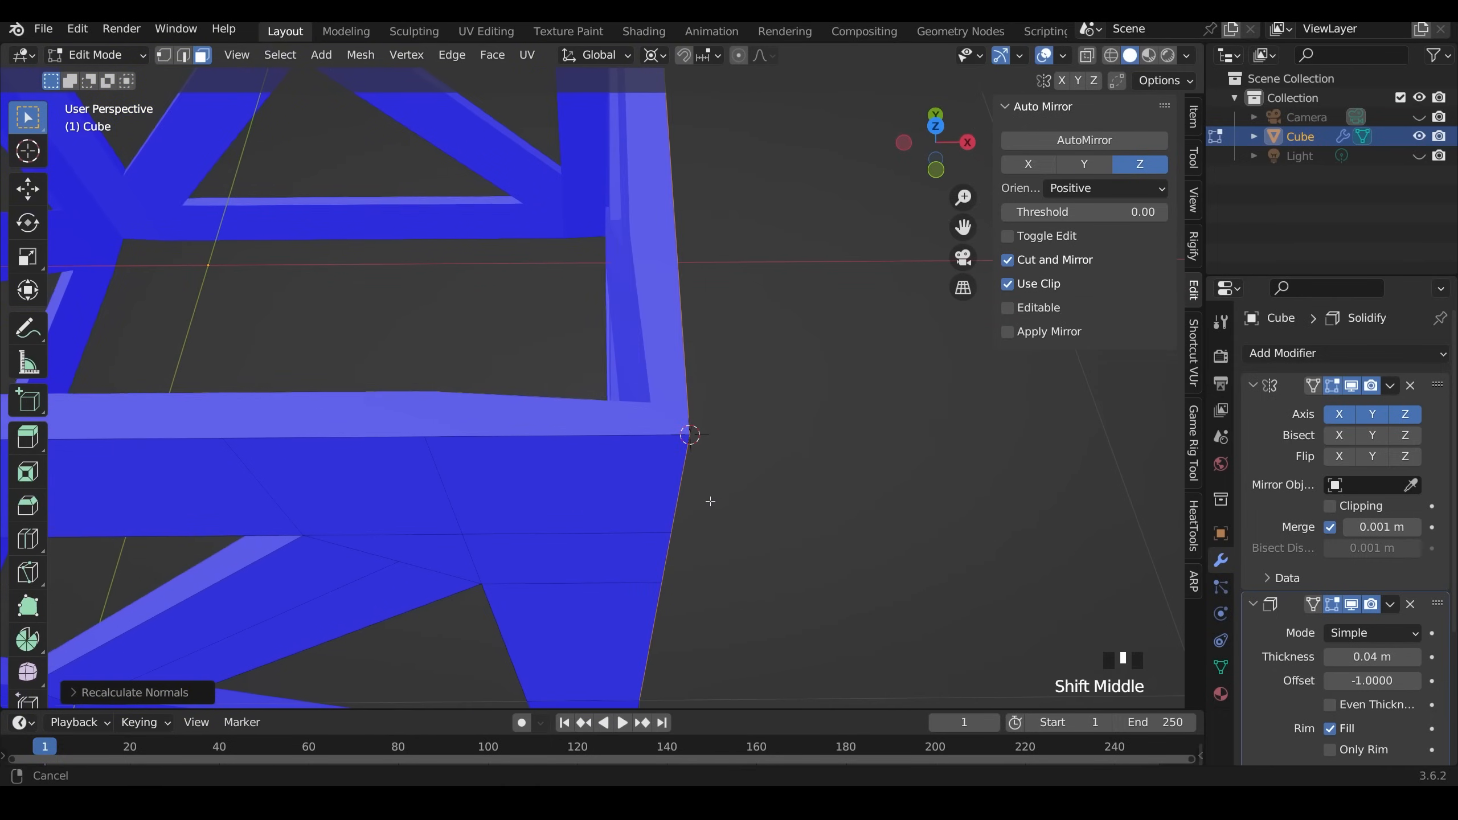
- Turn on Even Thickness for the Solidify modifier and inspect the outer top corner
{"action": "left_click", "coordinate": [1330, 705]}
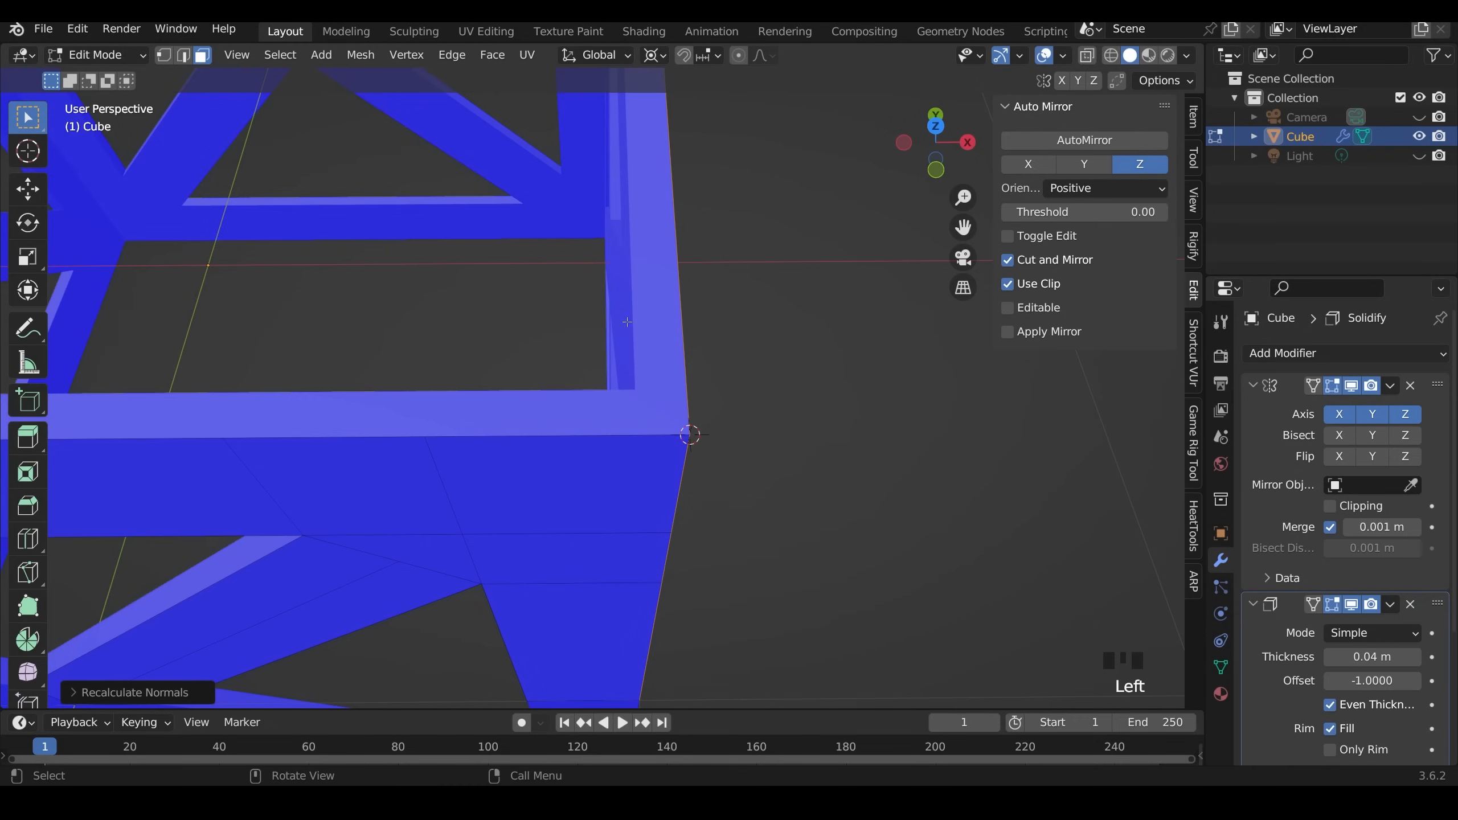
{"action": "scroll", "coordinate": [834, 496], "scroll_direction": "down", "scroll_amount": 5}
{"action": "middle_click_drag", "start_coordinate": [801, 485], "coordinate": [736, 468]}
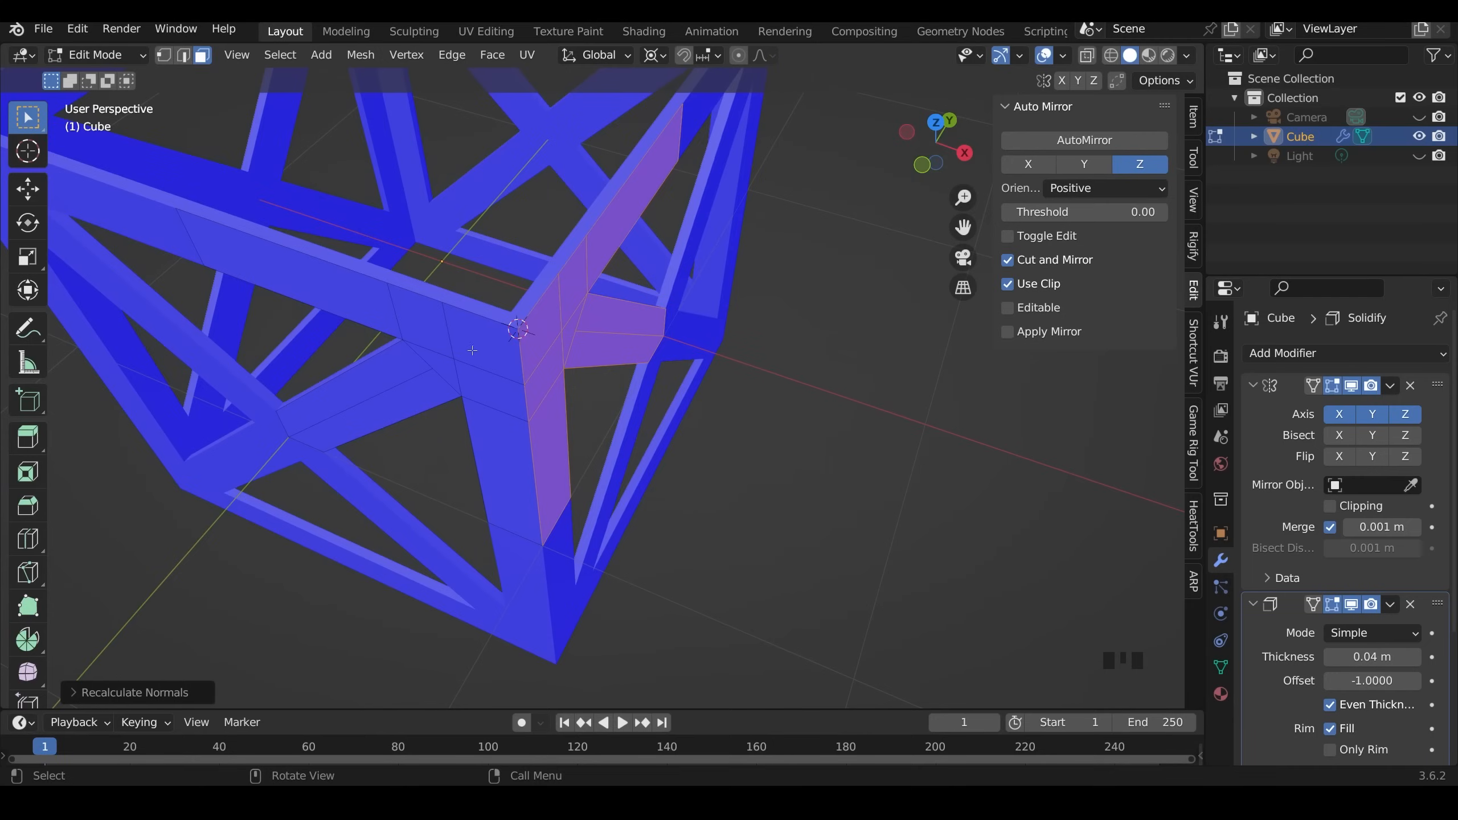
- Try to extrude the two square faces at the outer top corner along their normals
{"action": "left_click", "coordinate": [548, 335]}
{"action": "left_click", "coordinate": [501, 362], "text": "shift"}
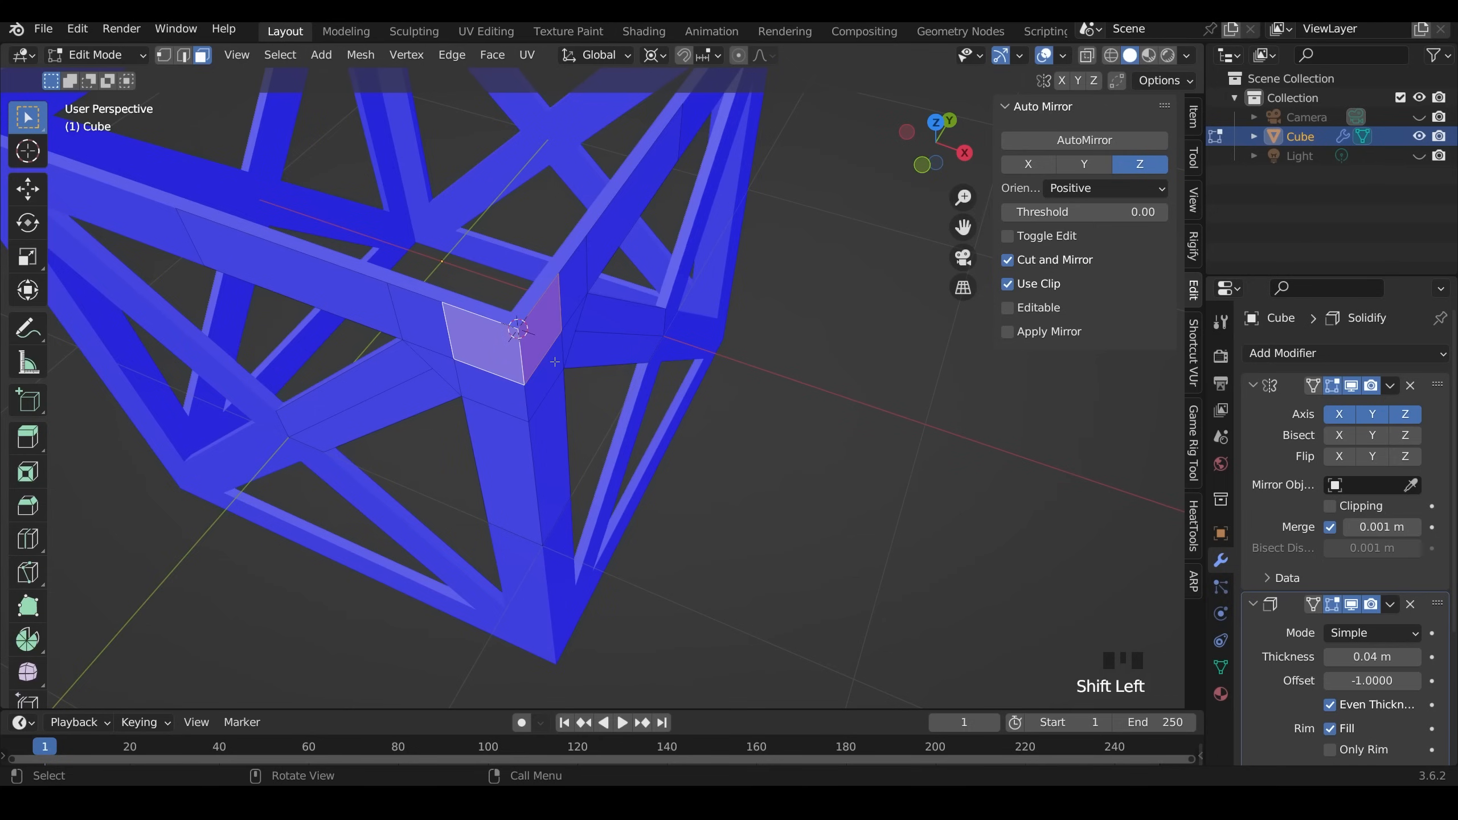
{"action": "key", "text": "alt+e"}
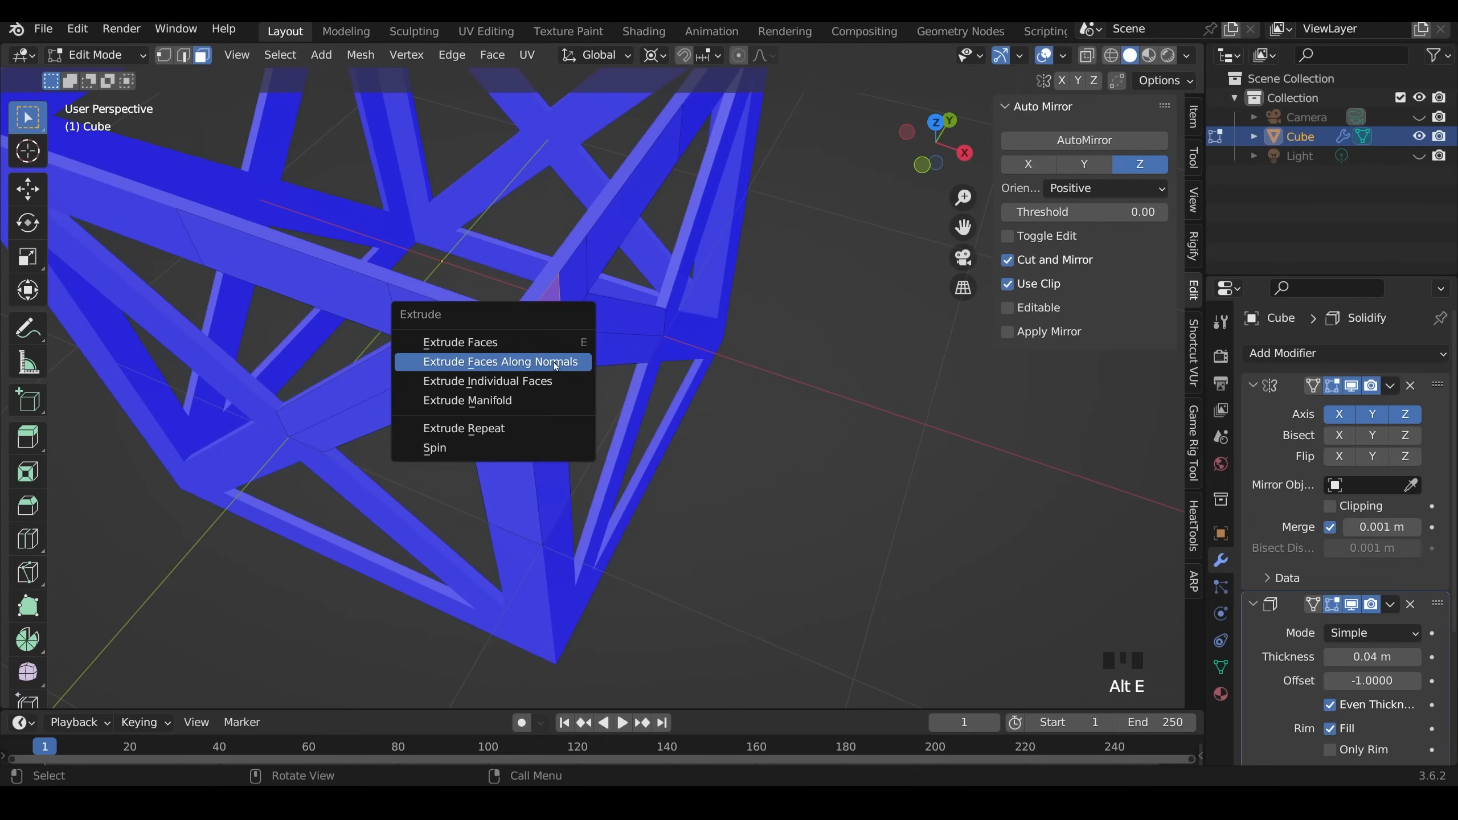
{"action": "left_click", "coordinate": [555, 366]}
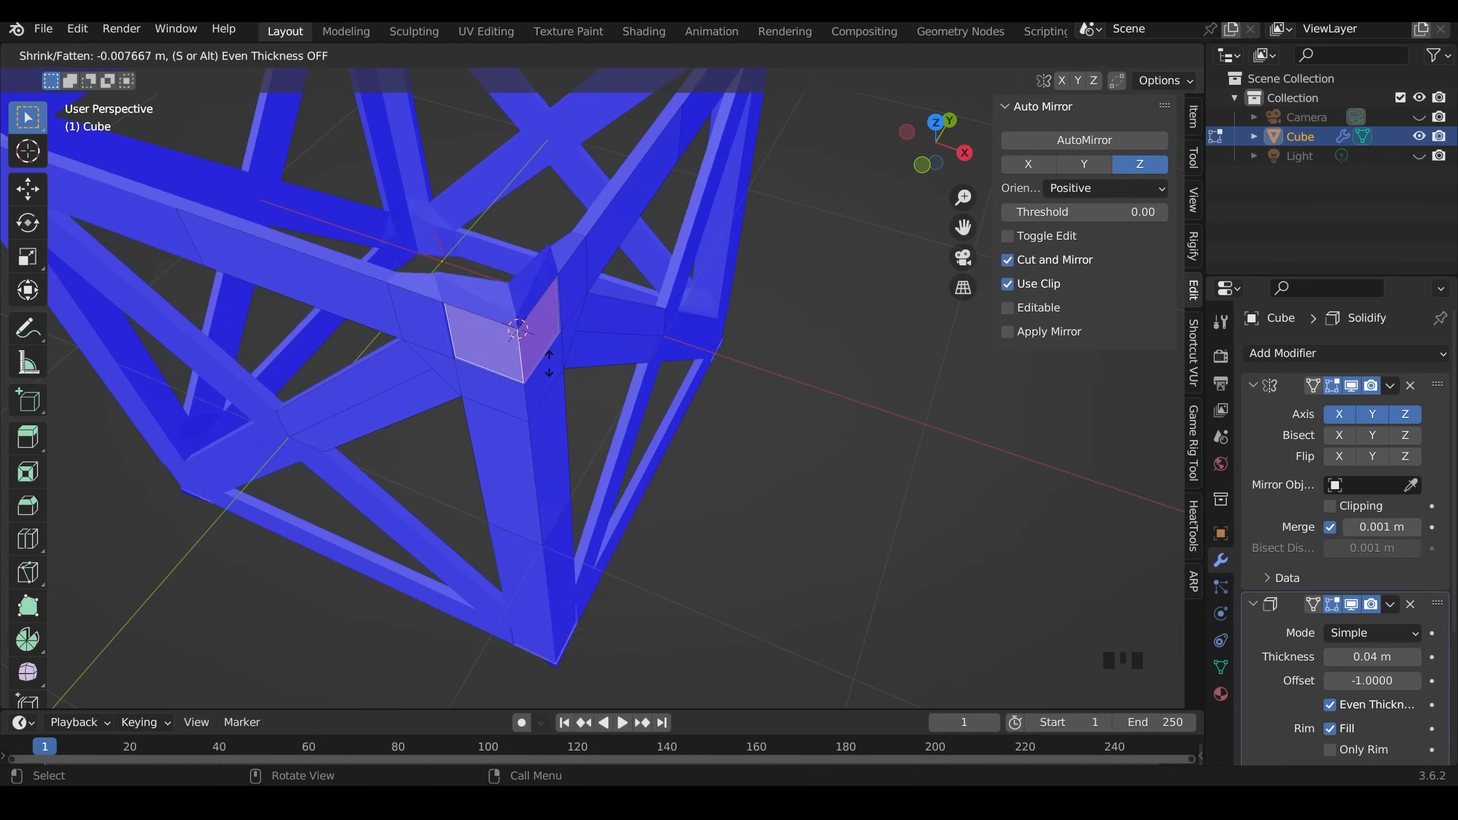
{"action": "left_click", "coordinate": [539, 344]}
{"action": "middle_click_drag", "start_coordinate": [539, 345], "coordinate": [795, 458]}
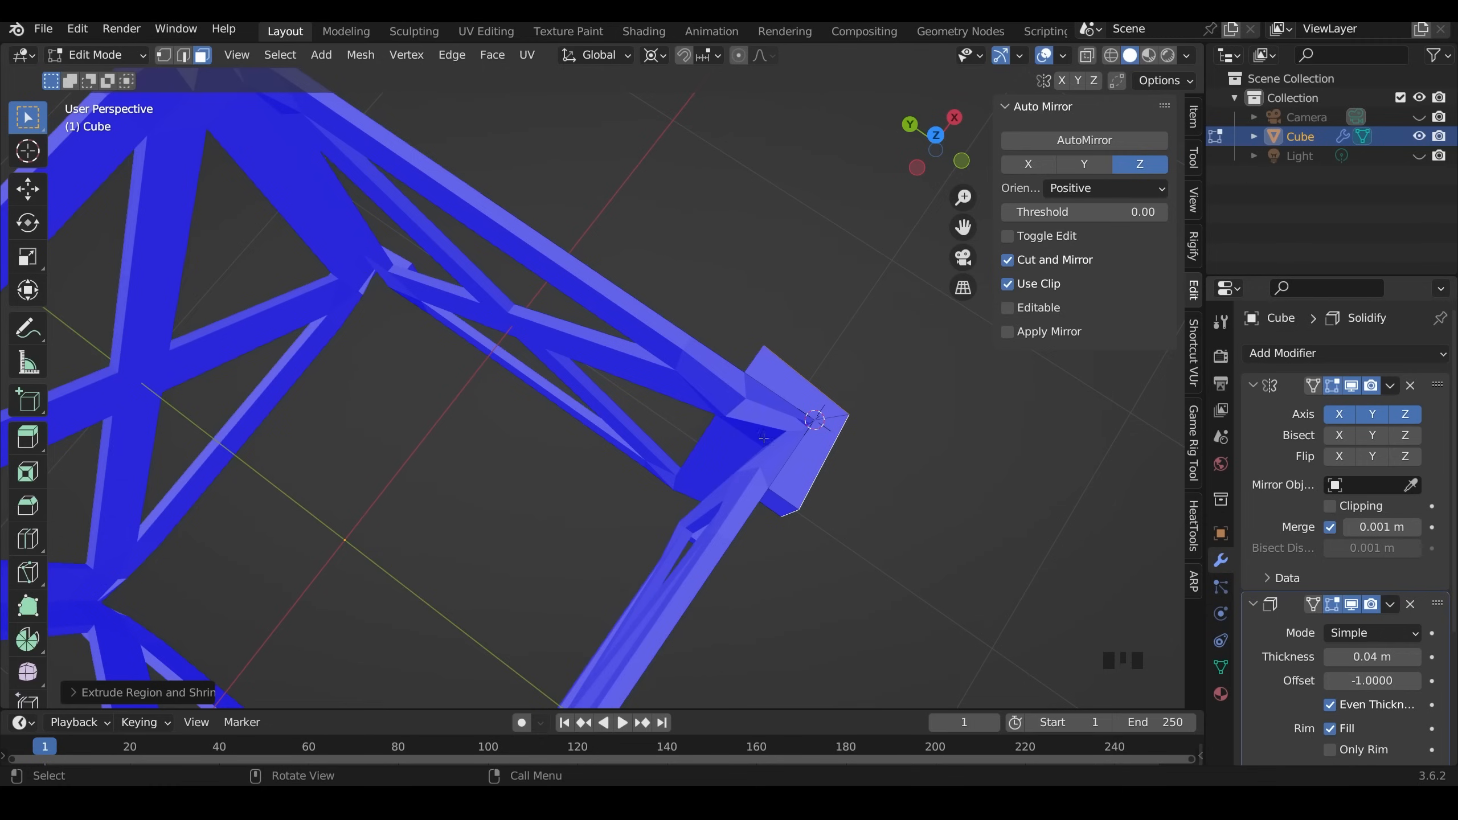
{"action": "key", "text": "ctrl+z"}
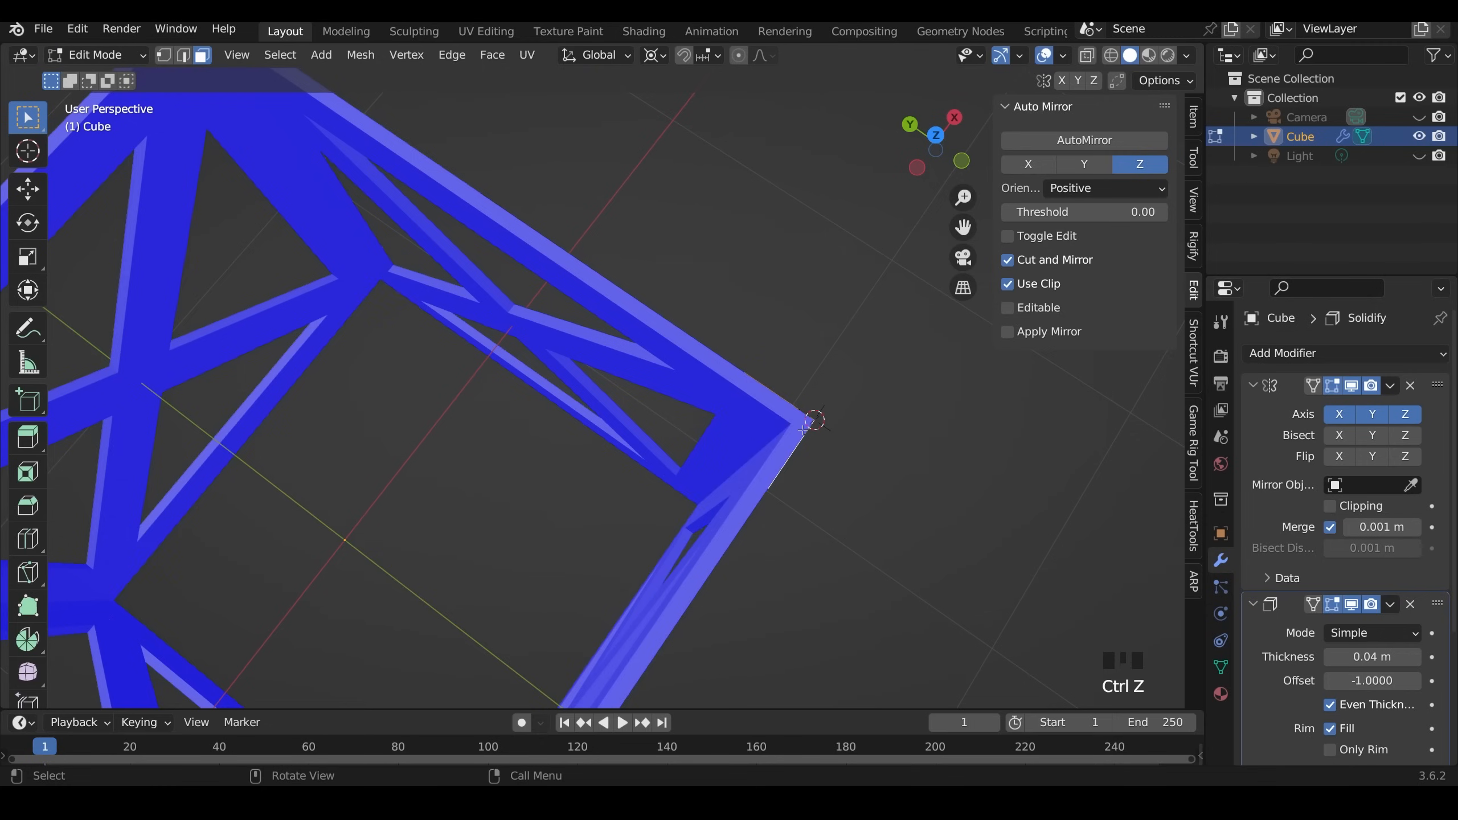
- Try a duplicate of the two corner faces shifted diagonally outward in the top view
{"action": "key", "text": "KP_7"}
{"action": "key", "text": "shift+d"}
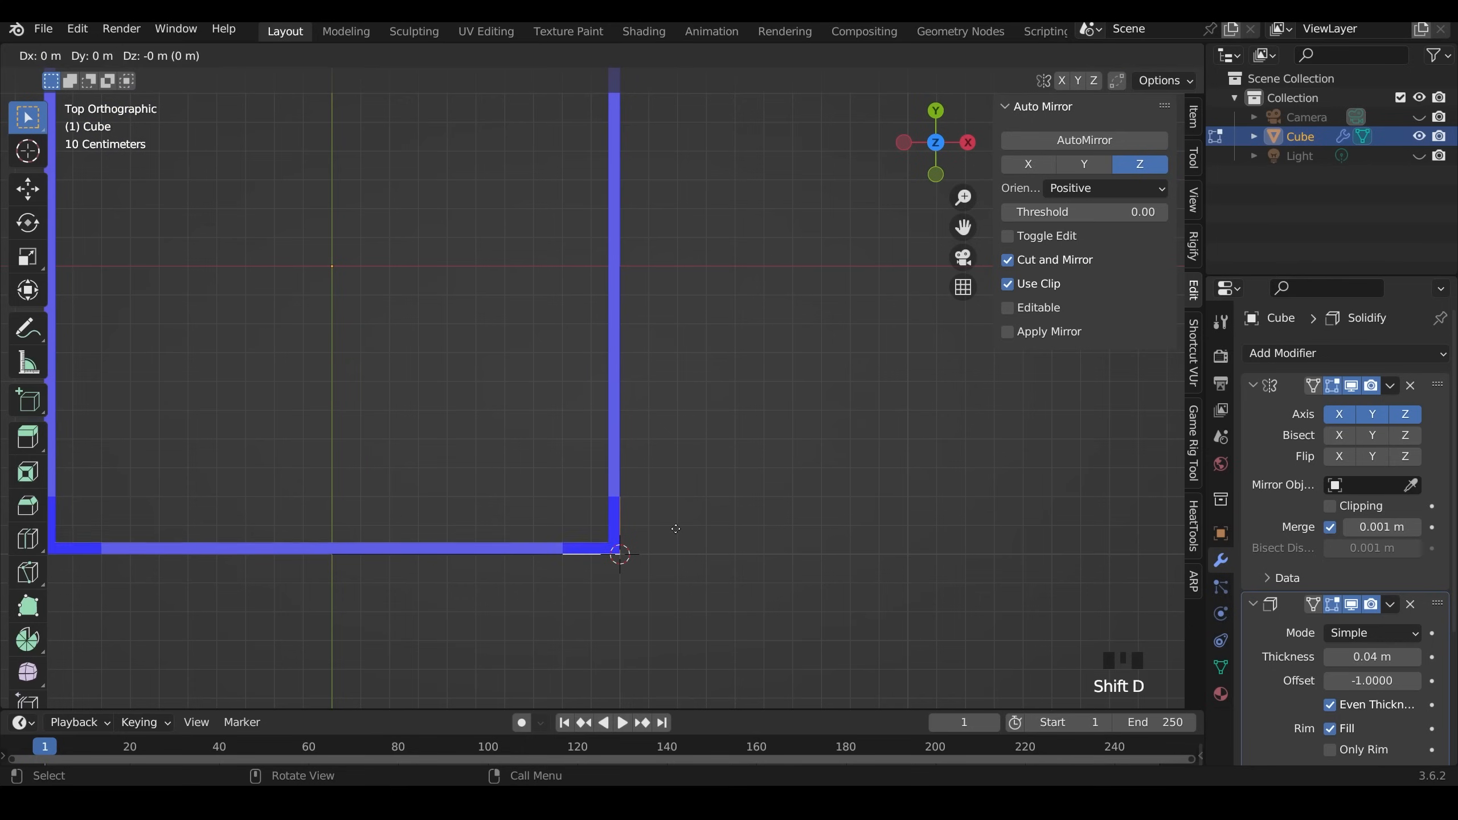
{"action": "left_click", "coordinate": [689, 540]}
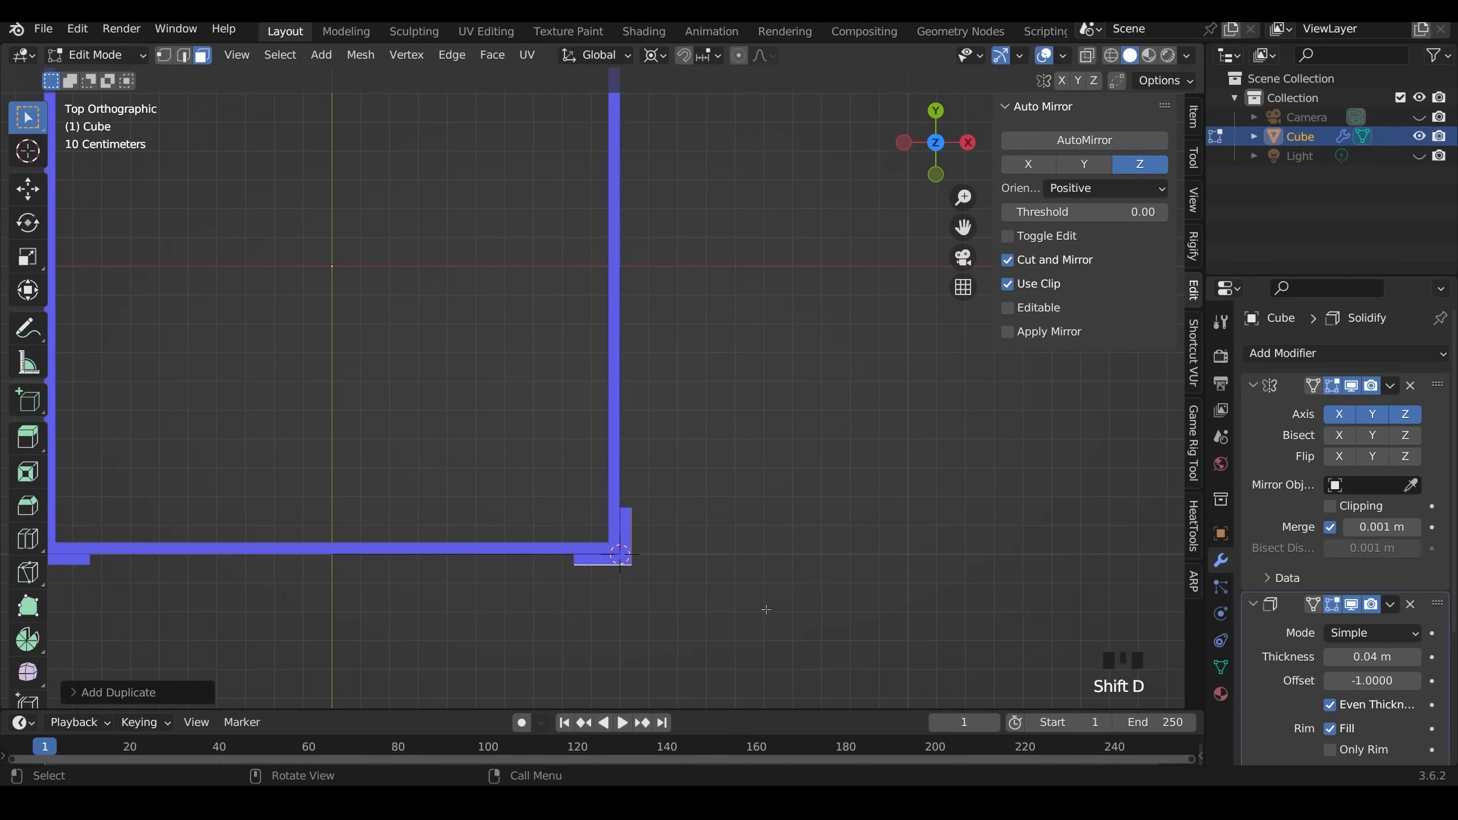
{"action": "middle_click_drag", "start_coordinate": [689, 540], "coordinate": [840, 447]}
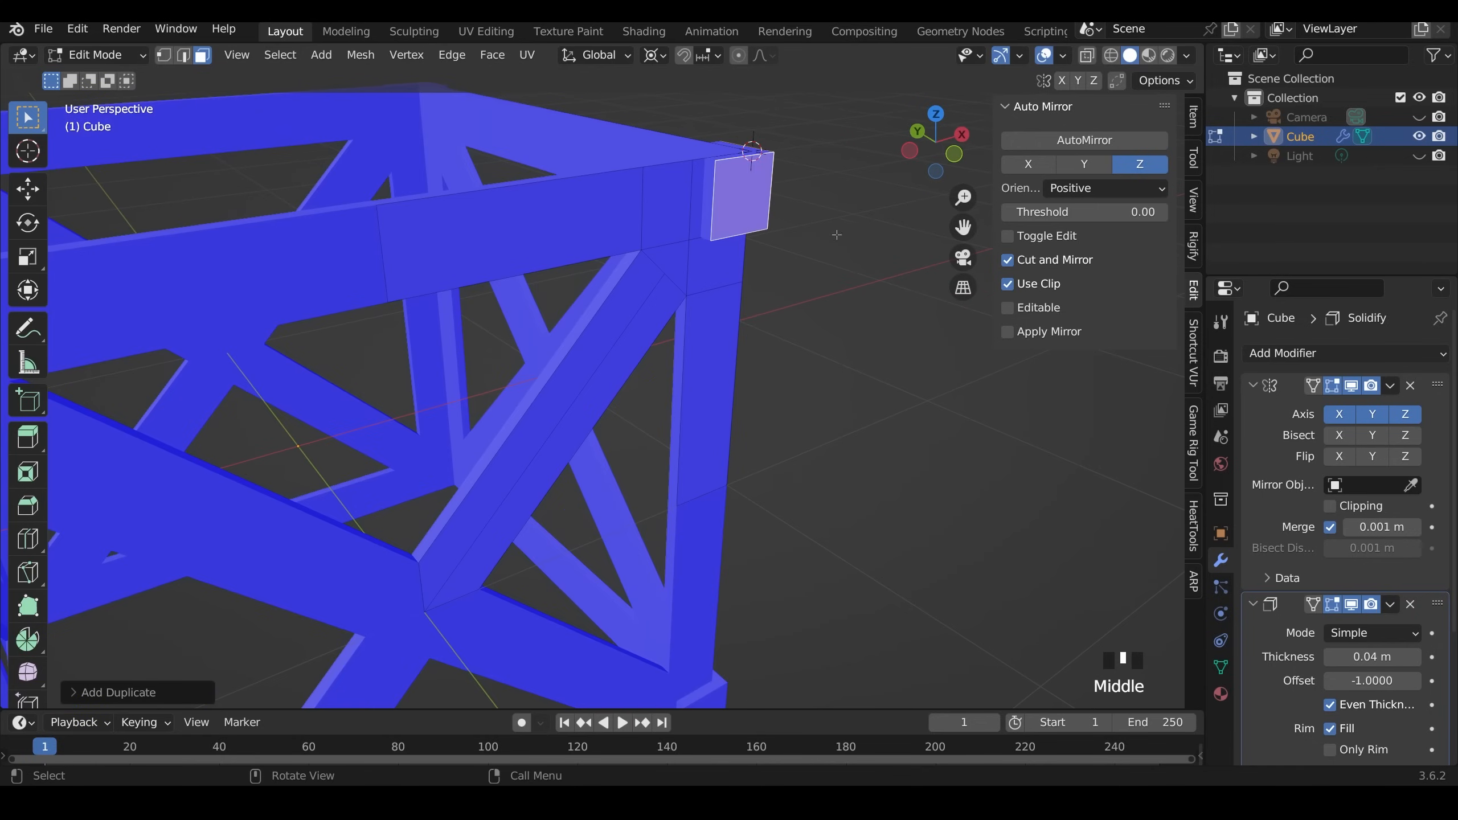
{"action": "key", "text": "ctrl+z"}
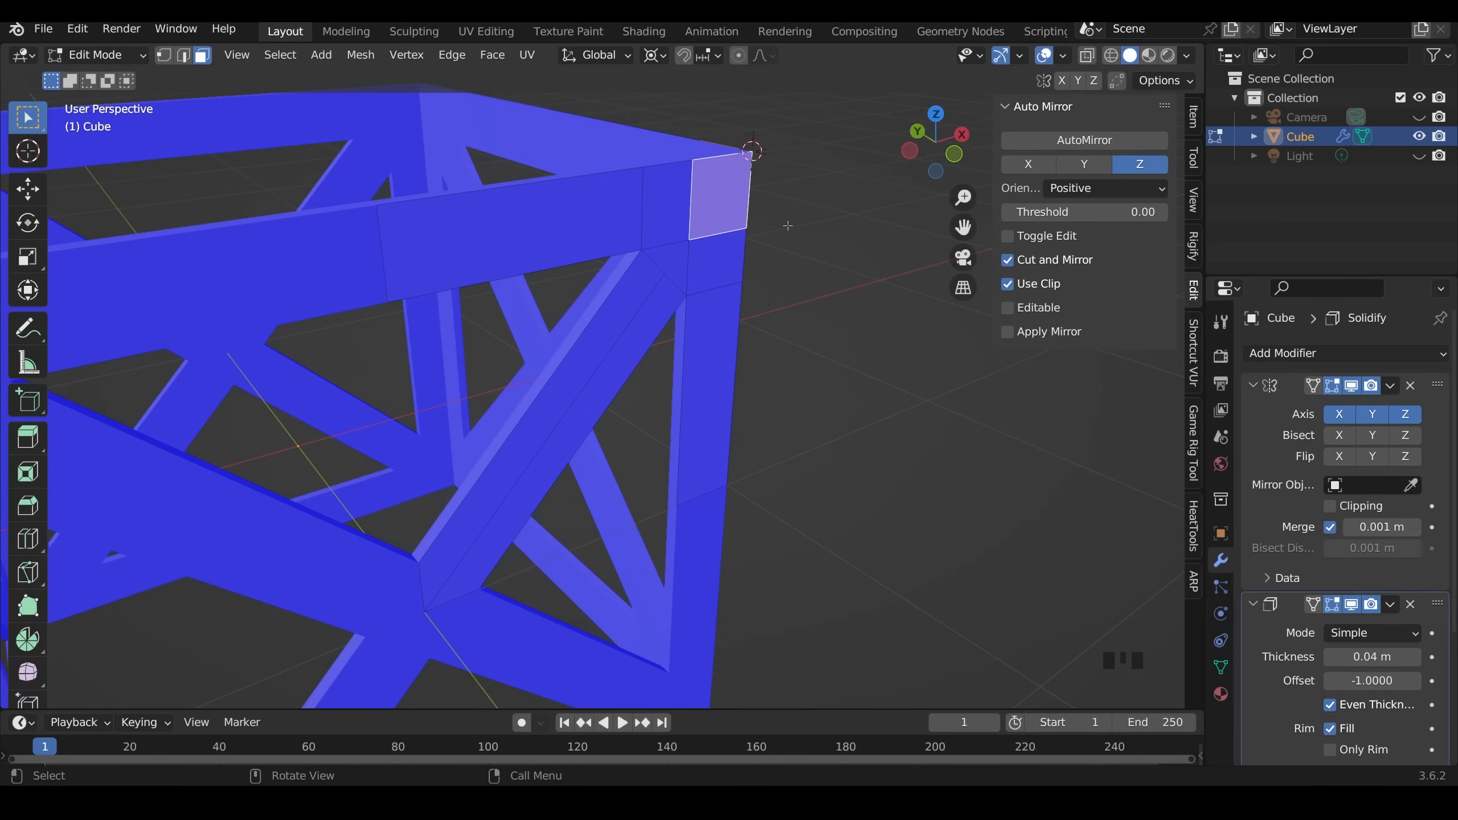
- Try a smaller Solidify thickness and return it to 0.04 m
{"action": "left_click", "coordinate": [1328, 661]}
{"action": "left_click", "coordinate": [1326, 663]}
{"action": "left_click", "coordinate": [1412, 665]}
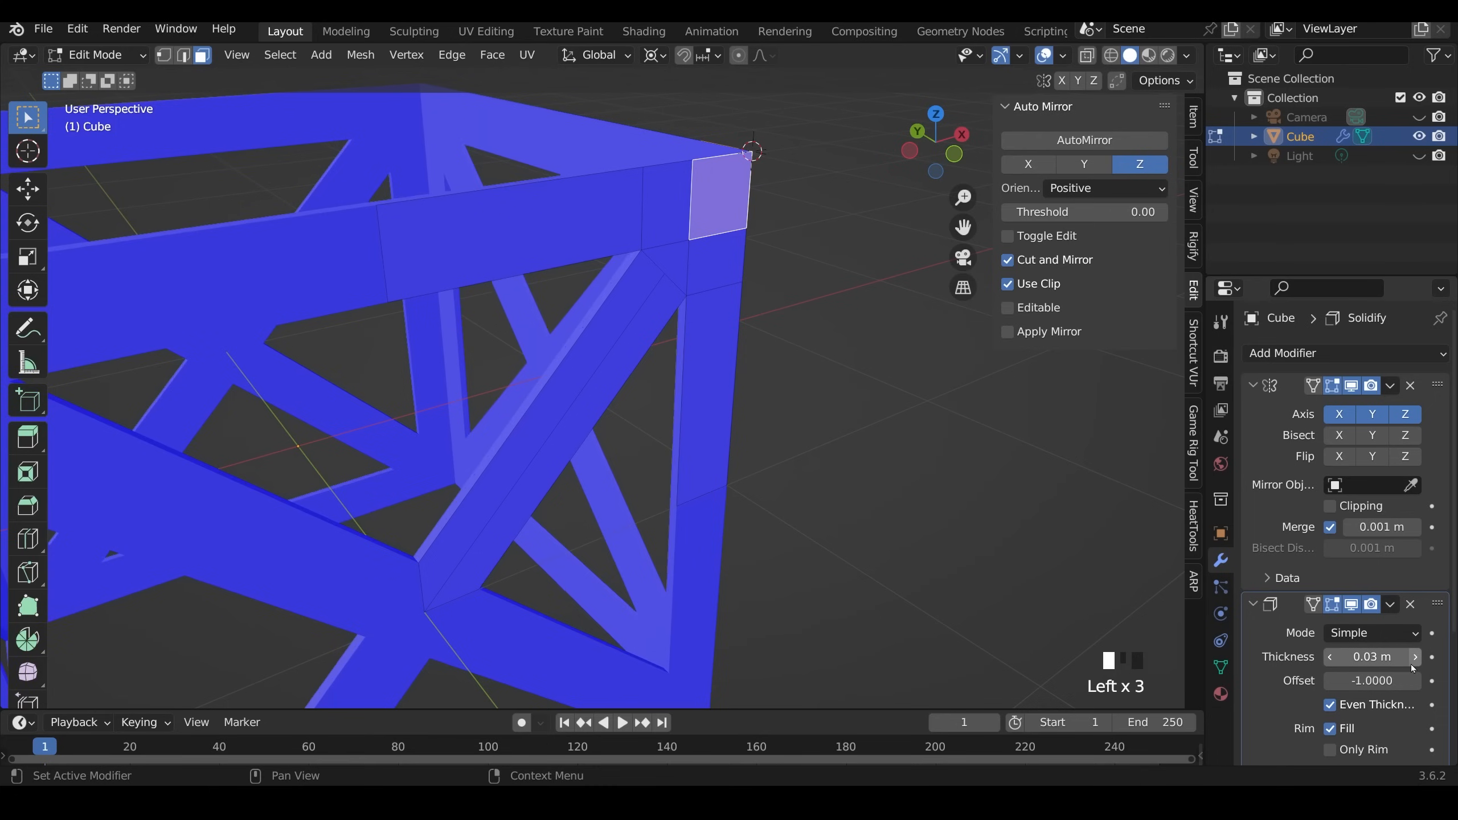
{"action": "left_click", "coordinate": [1412, 665]}
{"action": "left_click", "coordinate": [1411, 665]}
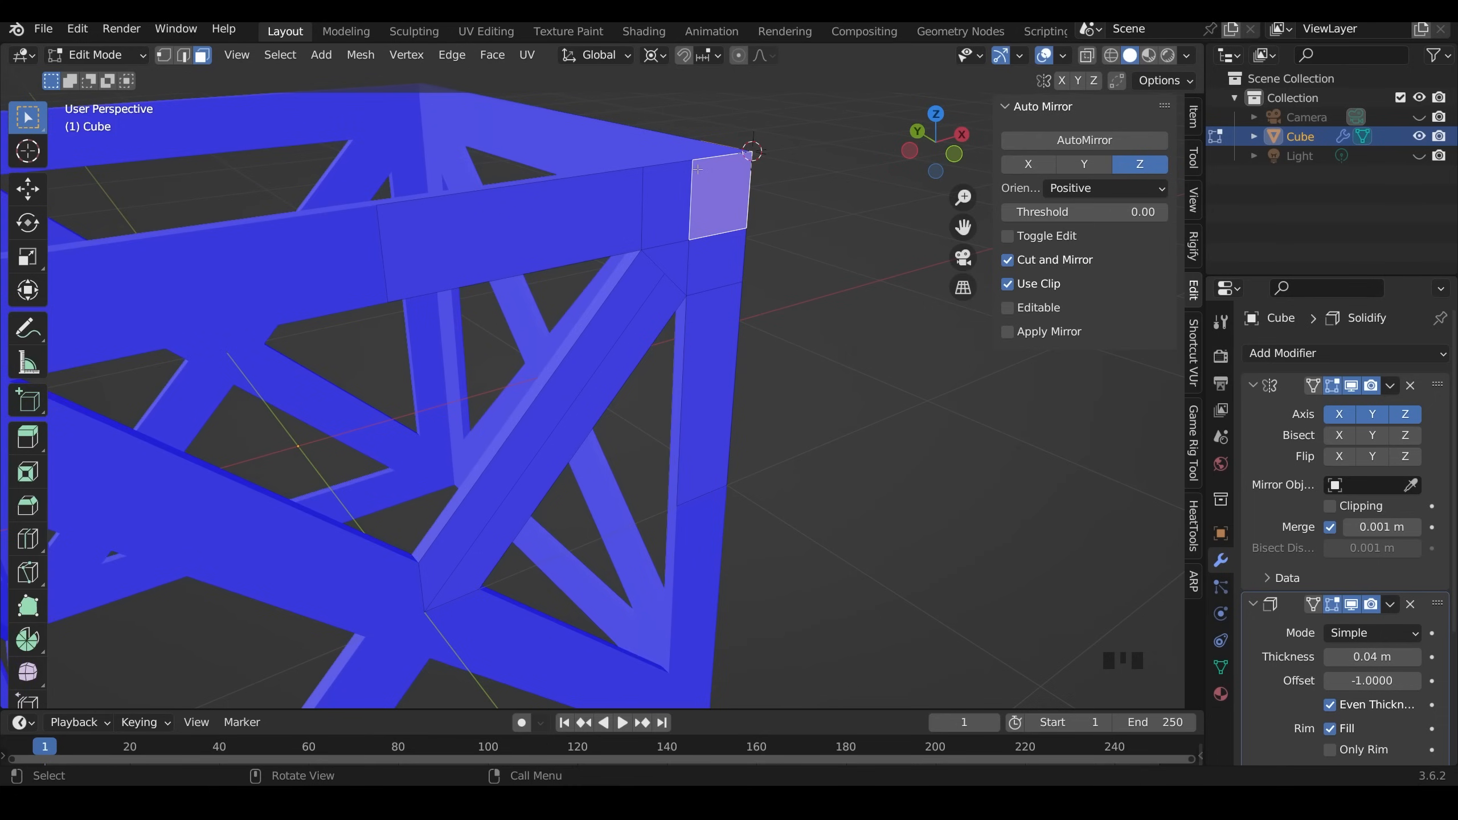
- Try to slide the middle vertex at the front brace's upper end down along the brace by eye
{"action": "middle_click_drag", "start_coordinate": [780, 252], "coordinate": [593, 180]}
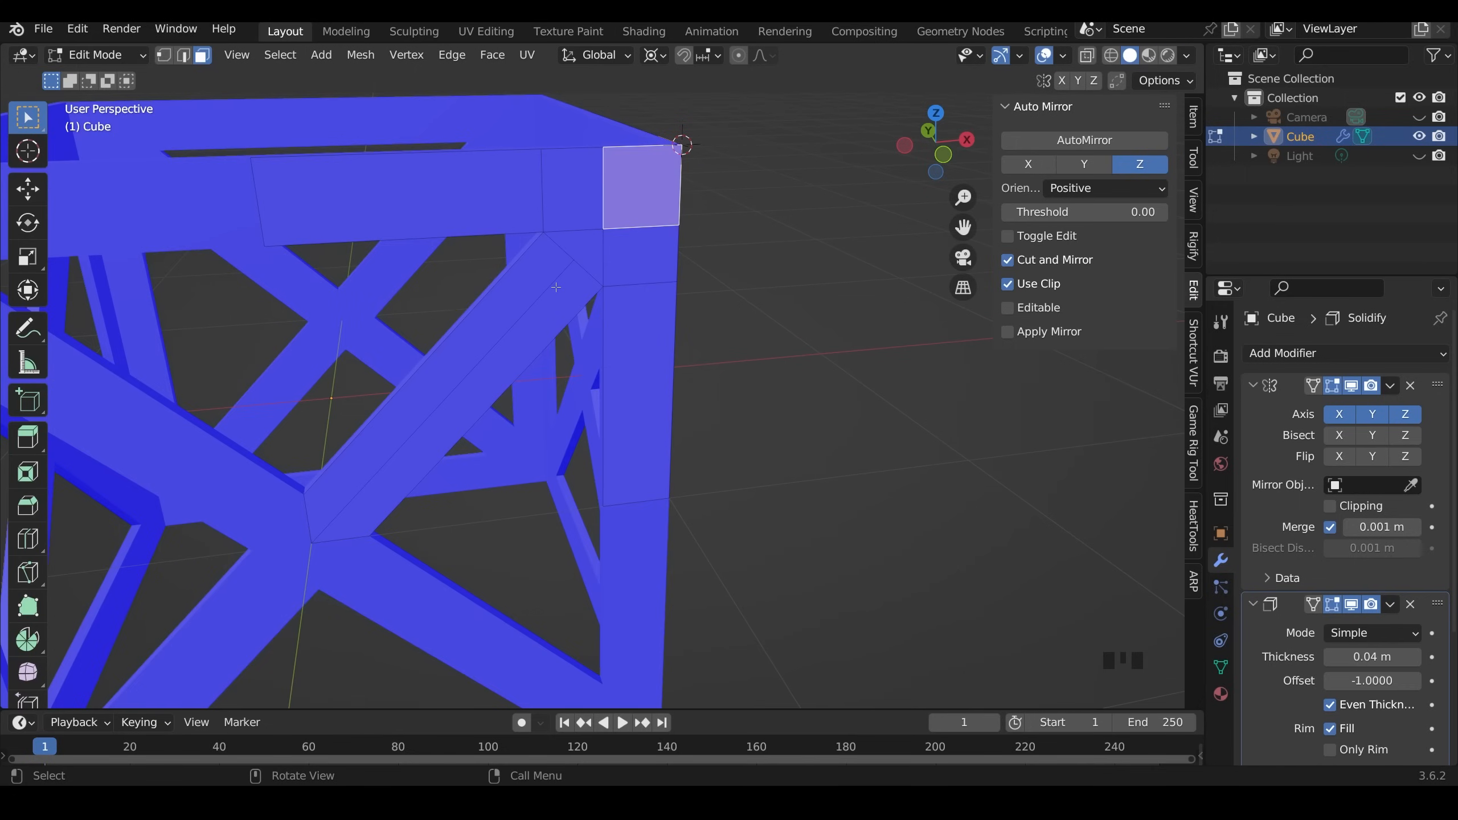
{"action": "key", "text": "1"}
{"action": "left_click", "coordinate": [594, 267]}
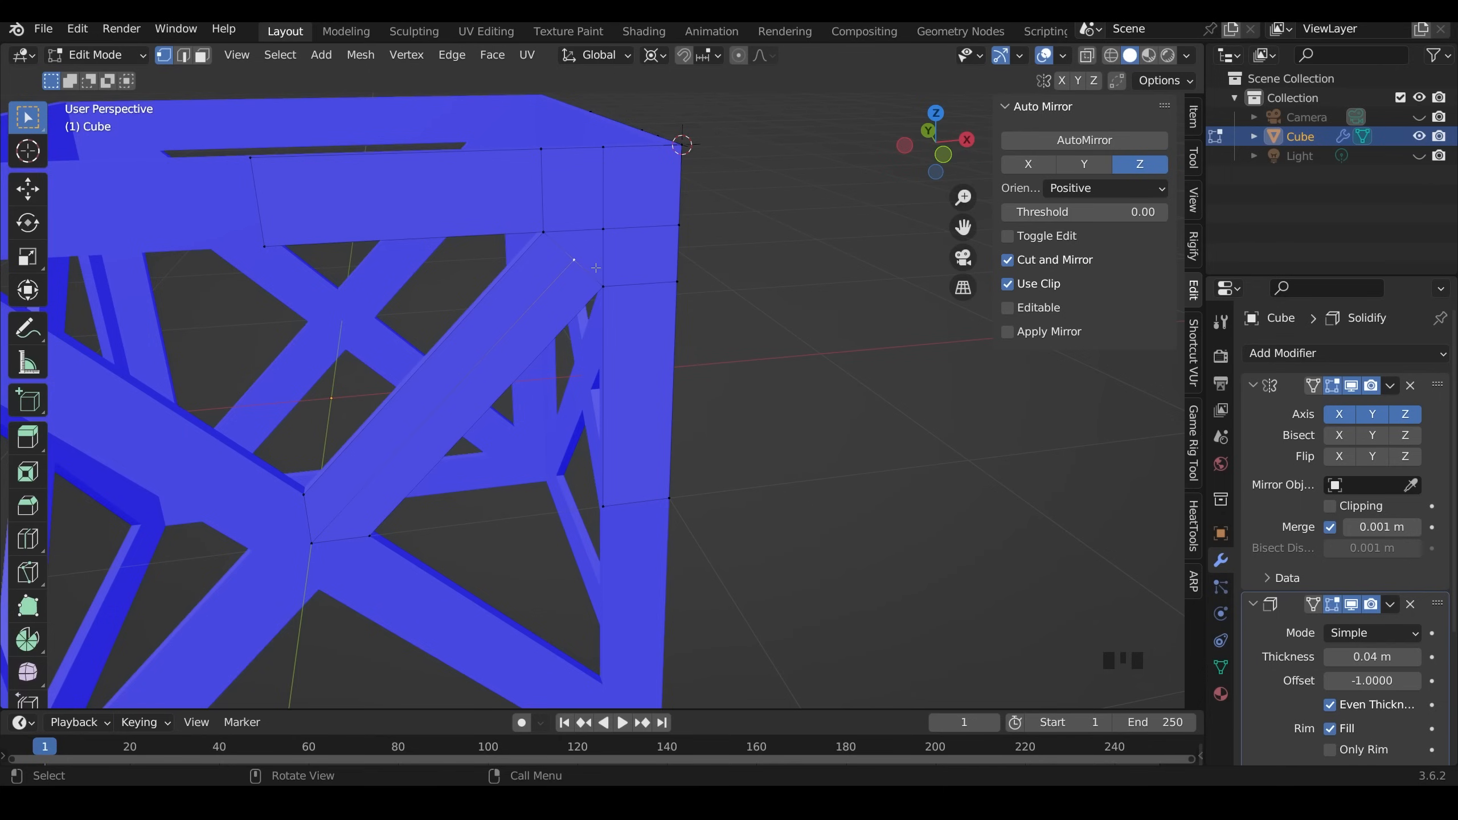
{"action": "key", "text": "g"}
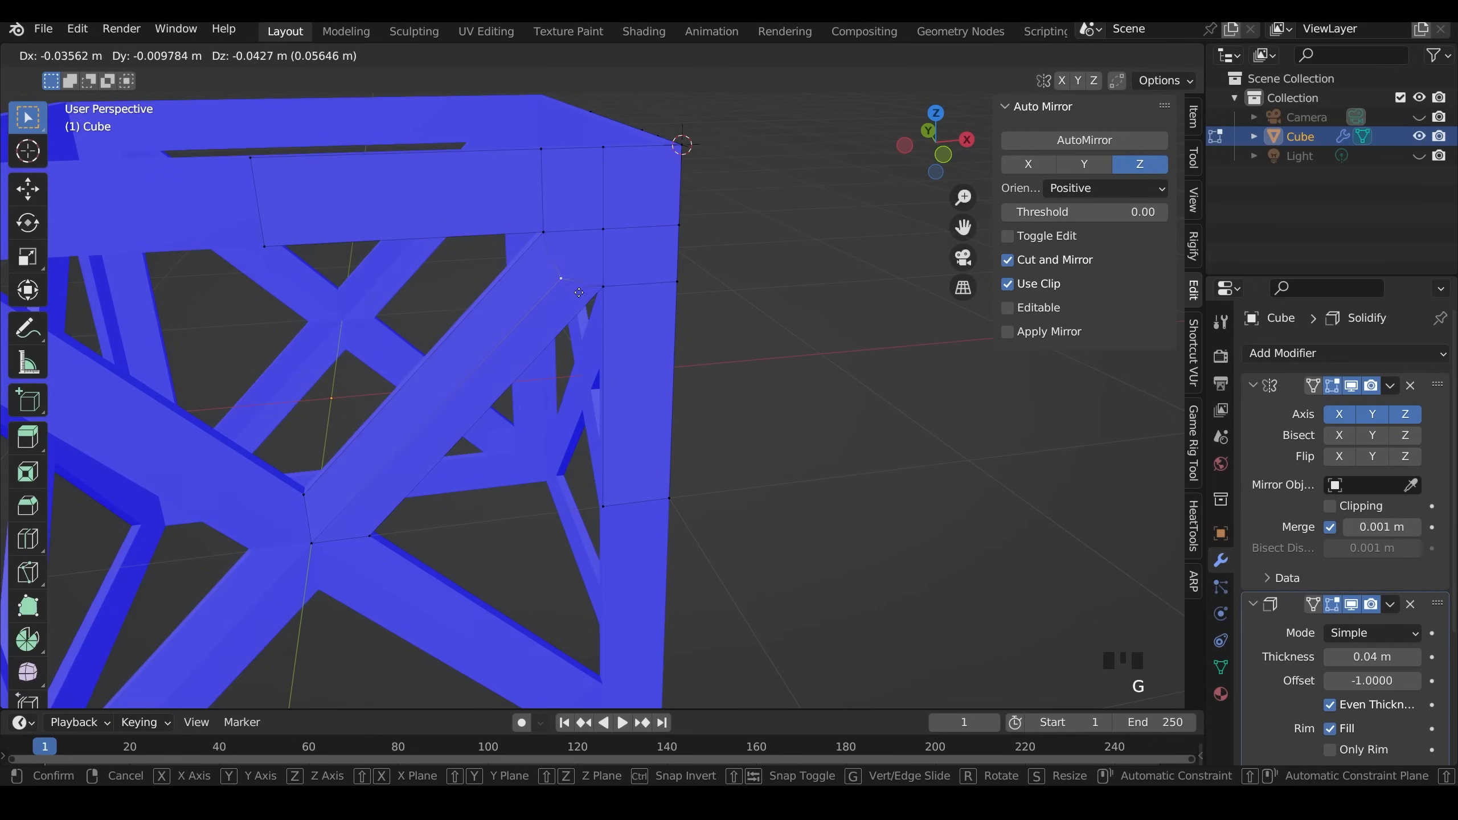
{"action": "key", "text": "g"}
{"action": "left_click", "coordinate": [568, 301]}
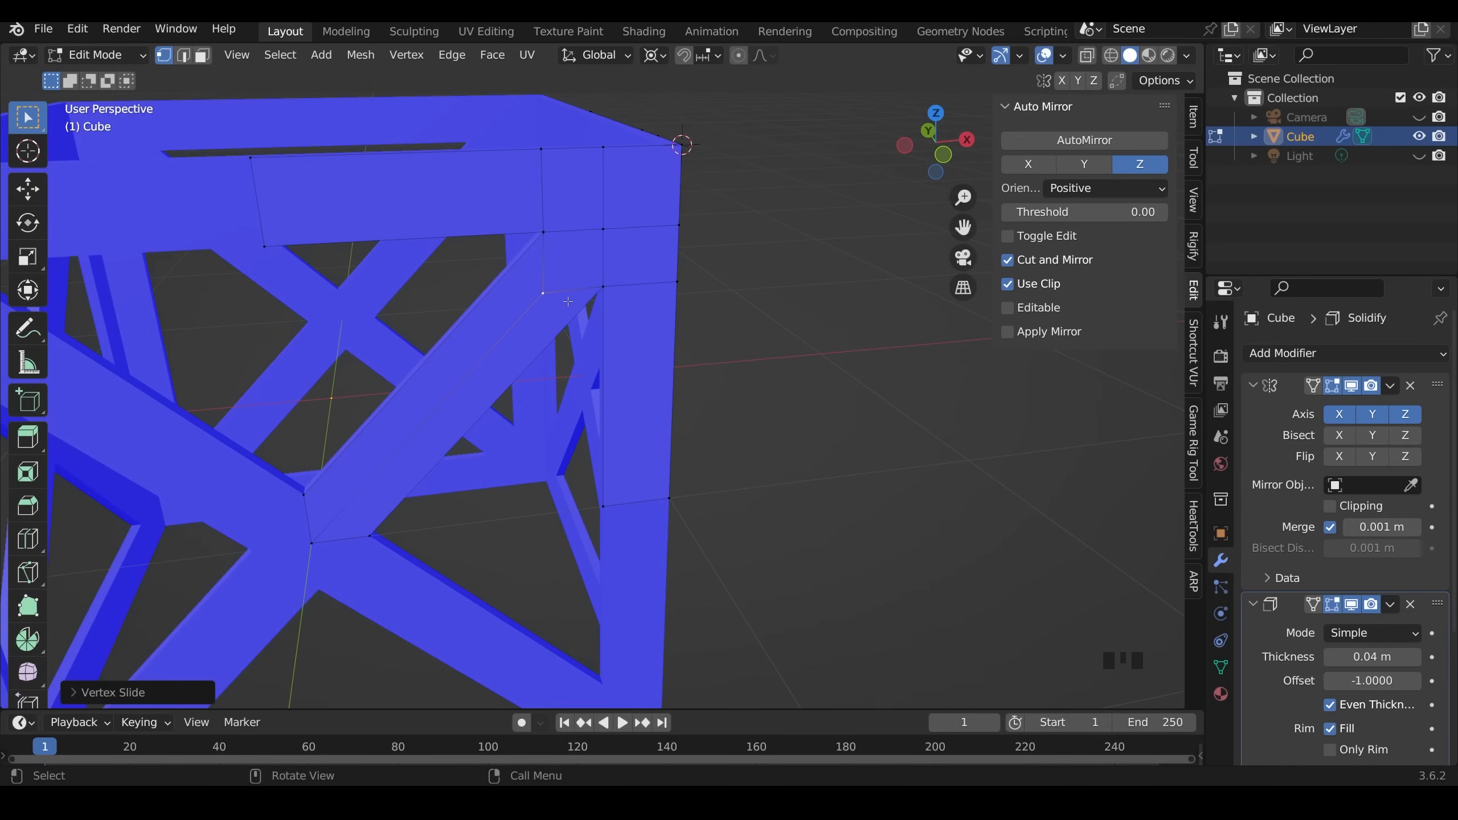
{"action": "key", "text": "KP_1"}
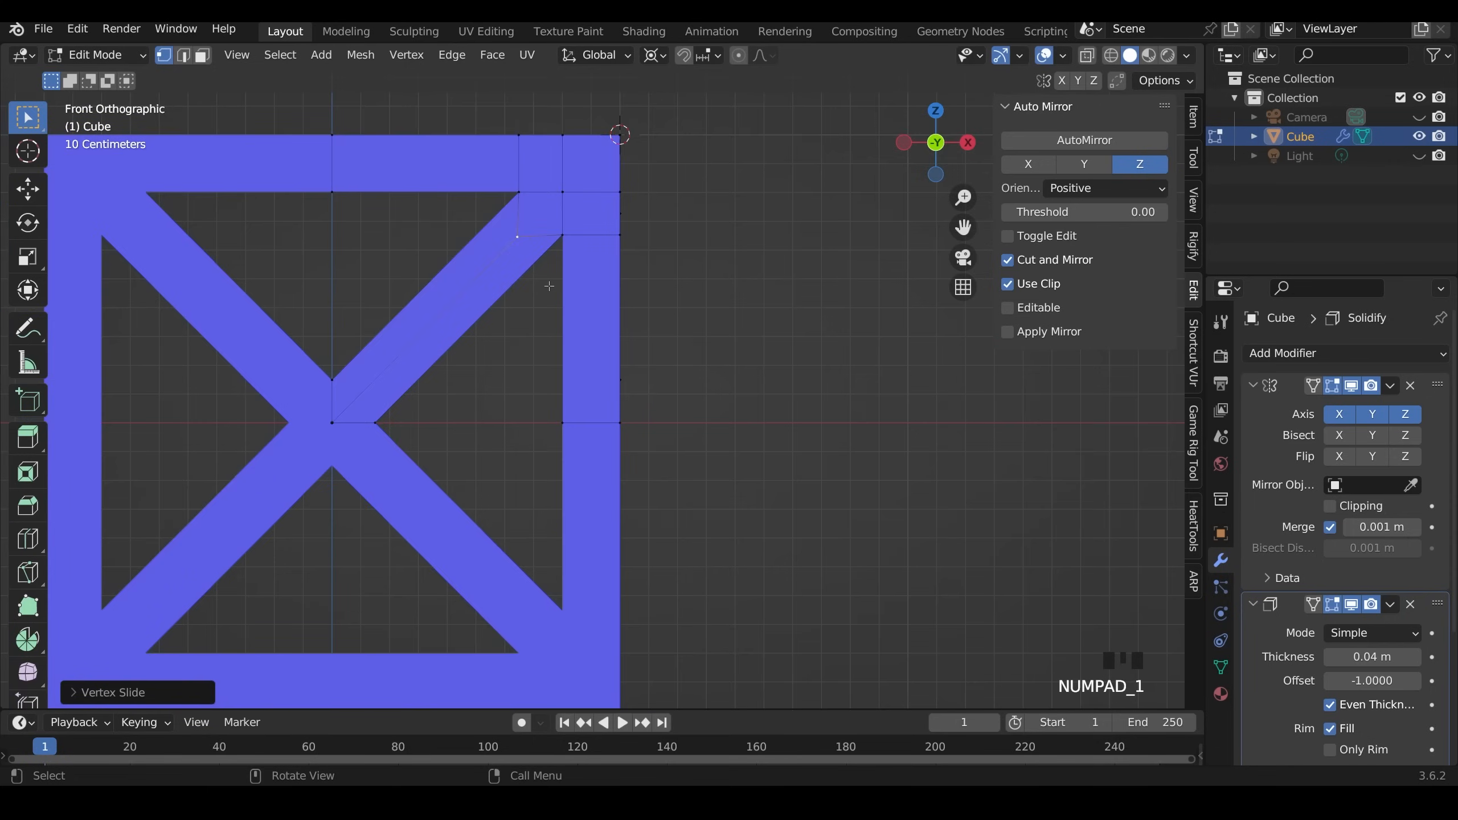
{"action": "scroll", "coordinate": [549, 286], "scroll_direction": "up", "scroll_amount": 4}
{"action": "middle_click_drag", "start_coordinate": [549, 286], "coordinate": [490, 425], "text": "shift"}
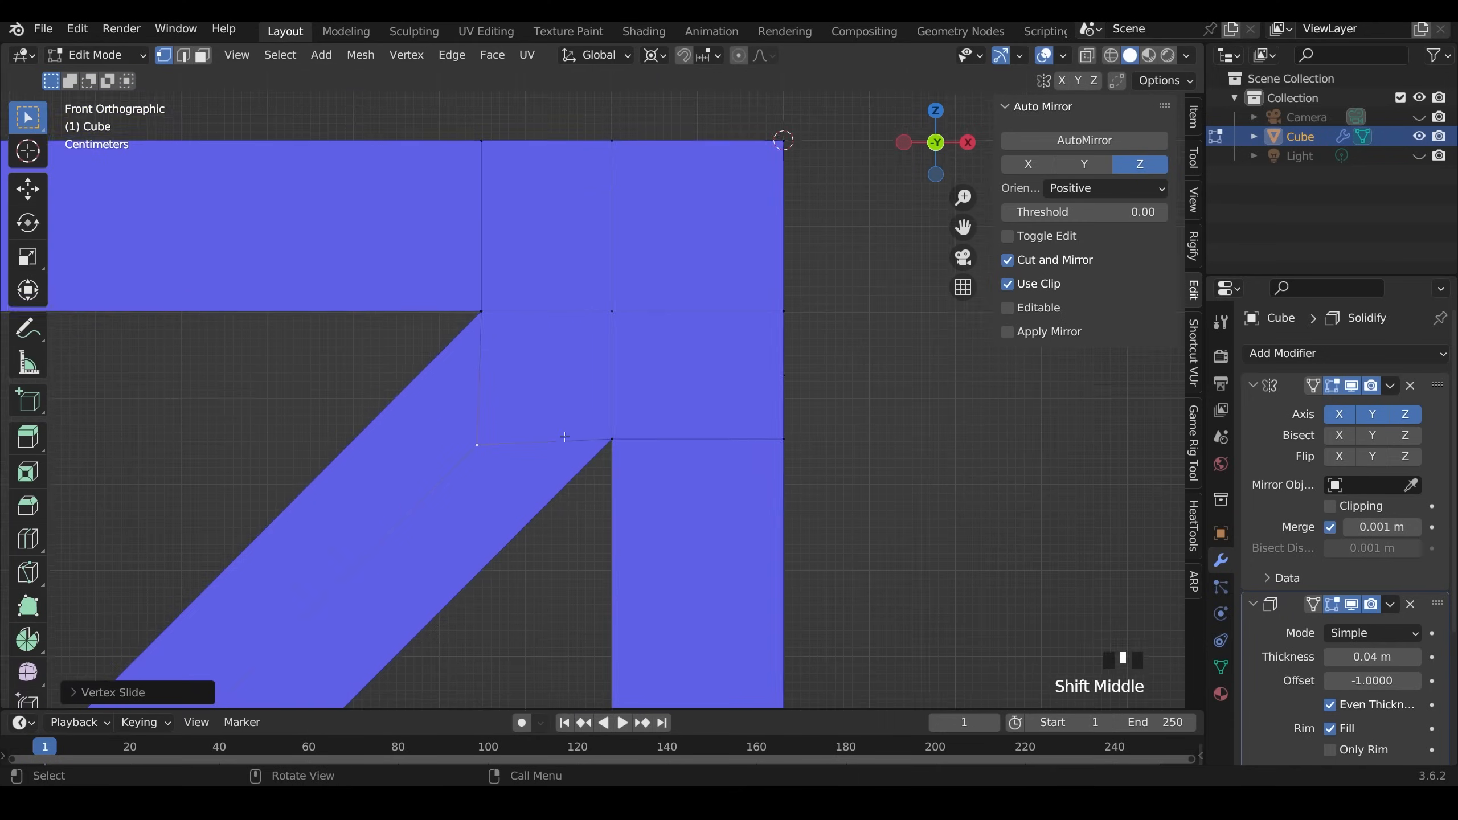
{"action": "scroll", "coordinate": [490, 425], "scroll_direction": "up", "scroll_amount": 2}
{"action": "key", "text": "ctrl+z"}
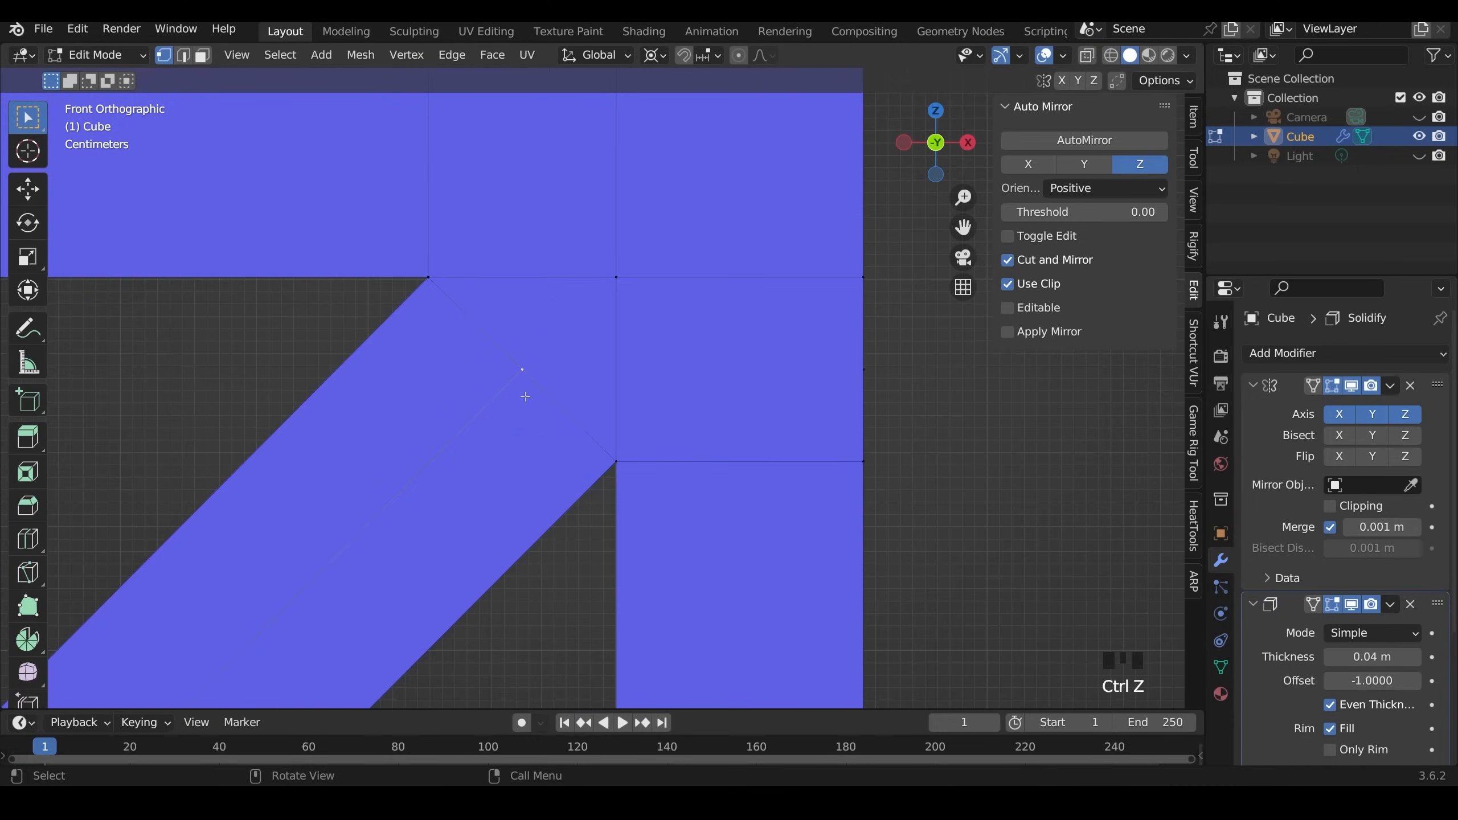
- Slide the front brace's upper middle vertex along the brace by about 0.104 to square off the corner faces
{"action": "key", "text": "g"}
{"action": "key", "text": "g"}
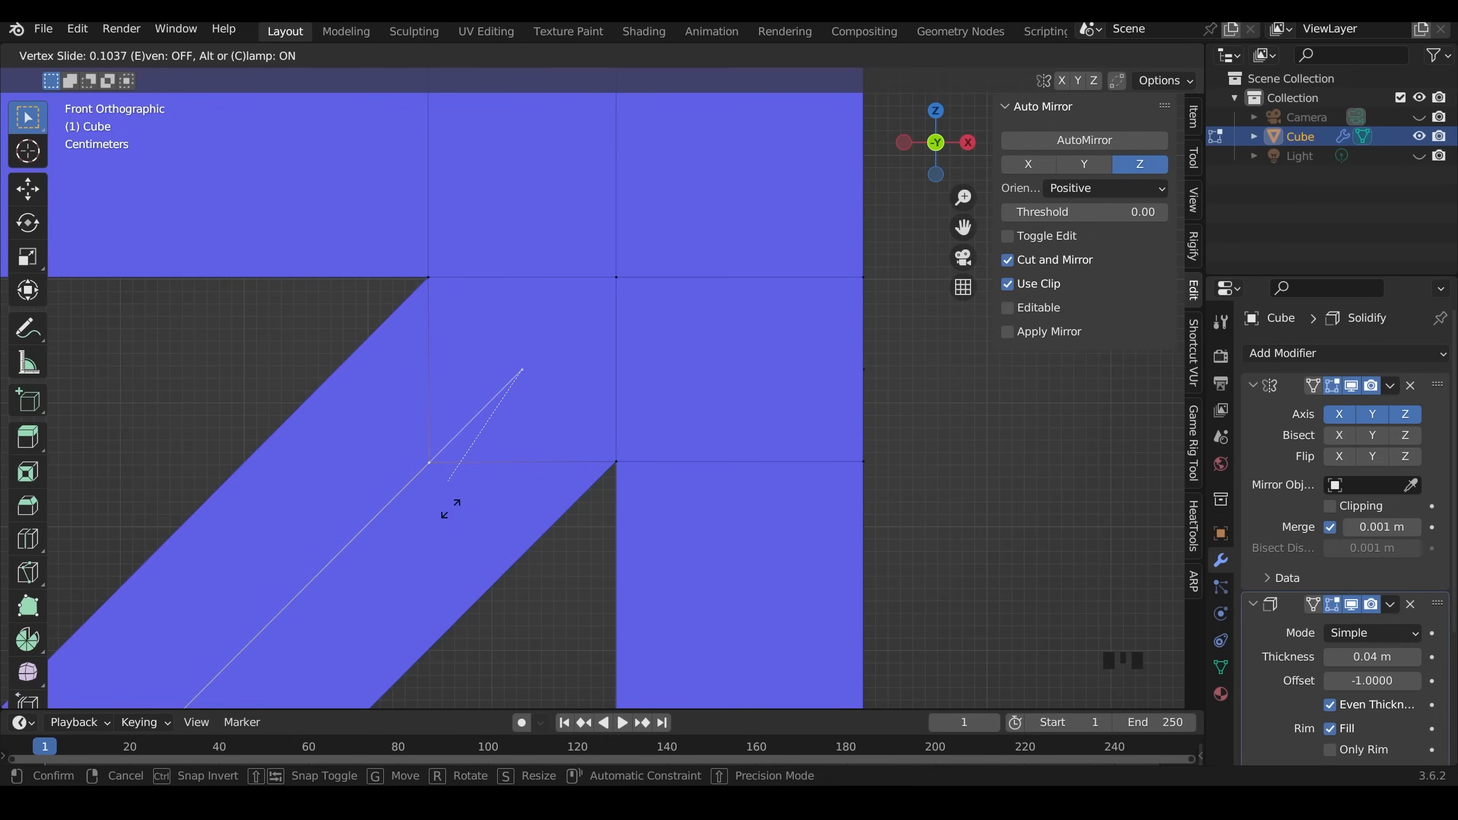
{"action": "left_click", "coordinate": [450, 508]}
{"action": "scroll", "coordinate": [629, 476], "scroll_direction": "down", "scroll_amount": 3}
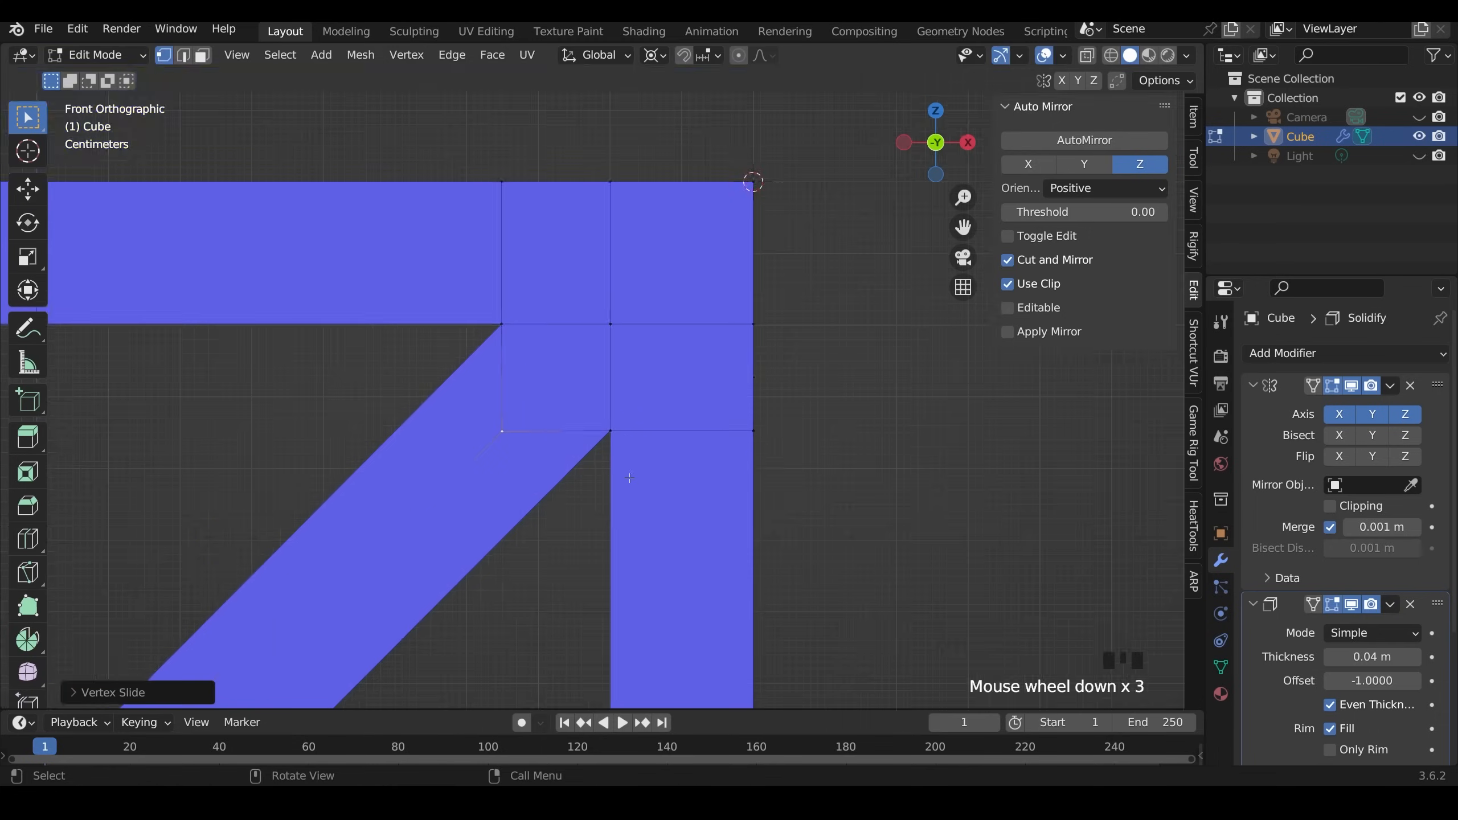
- Slide the matching brace vertex on the right-hand side panel by about 0.1035 to square off its corner faces
{"action": "key", "text": "3"}
{"action": "middle_click_drag", "start_coordinate": [630, 476], "coordinate": [428, 407]}
{"action": "key", "text": "1"}
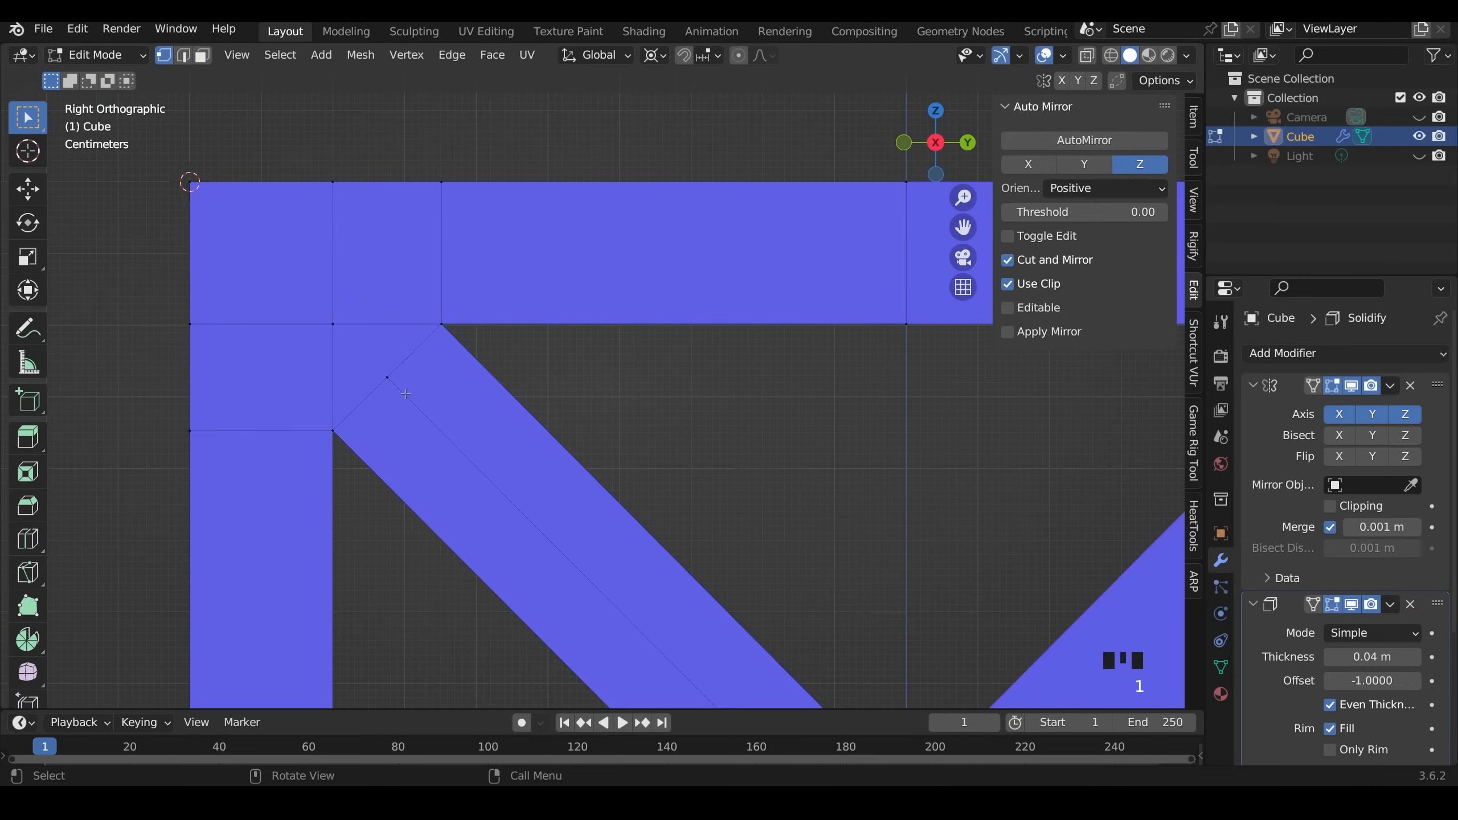
{"action": "left_click", "coordinate": [411, 390]}
{"action": "key", "text": "g"}
{"action": "key", "text": "g"}
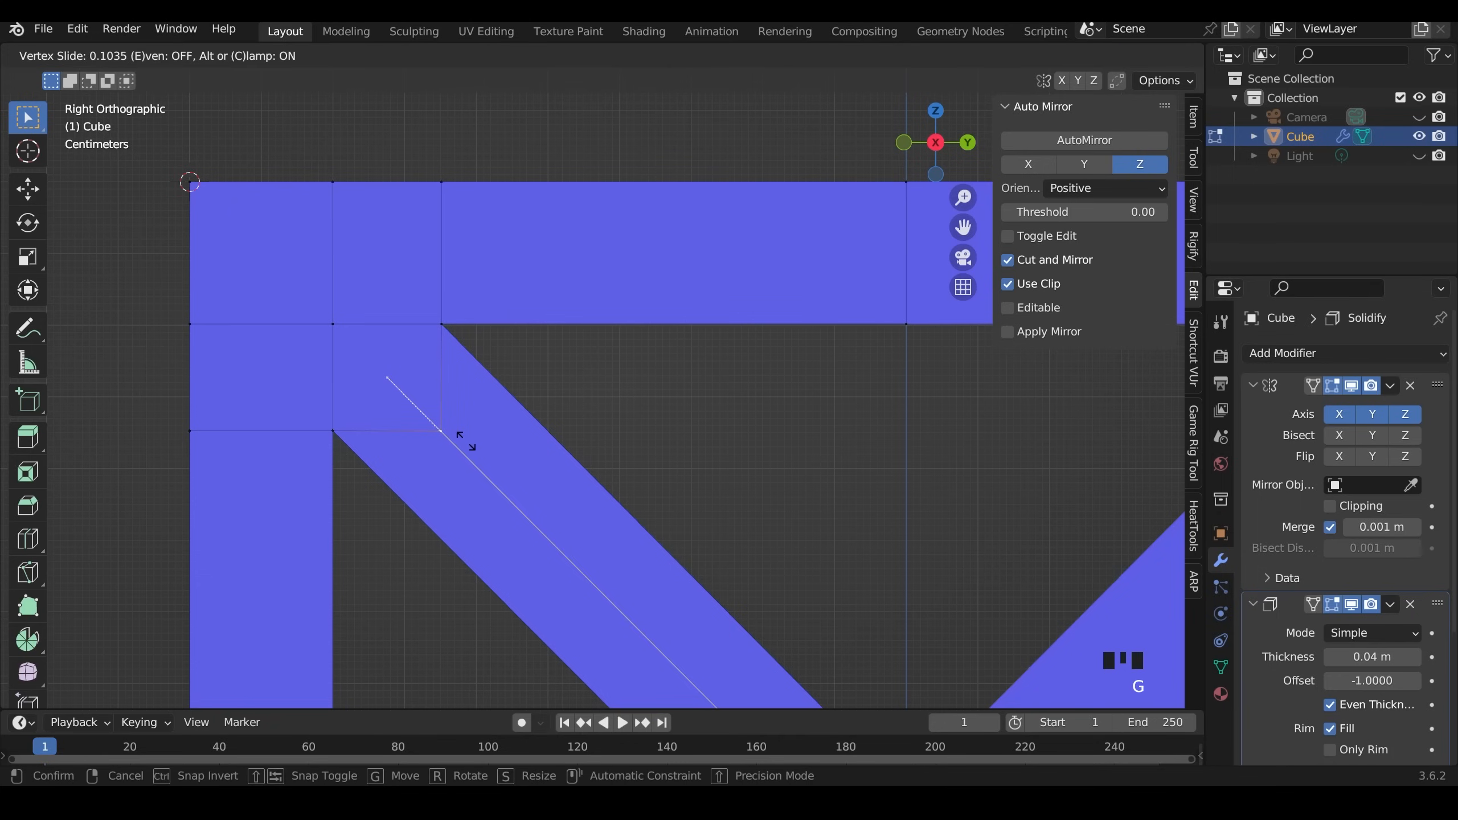
{"action": "left_click", "coordinate": [465, 441]}
- Select the four square faces at the outer top corner on both adjoining panels
{"action": "key", "text": "3"}
{"action": "left_click_drag", "start_coordinate": [287, 293], "coordinate": [371, 364]}
{"action": "middle_click_drag", "start_coordinate": [282, 430], "coordinate": [322, 402]}
{"action": "left_click", "coordinate": [304, 206], "text": "shift"}
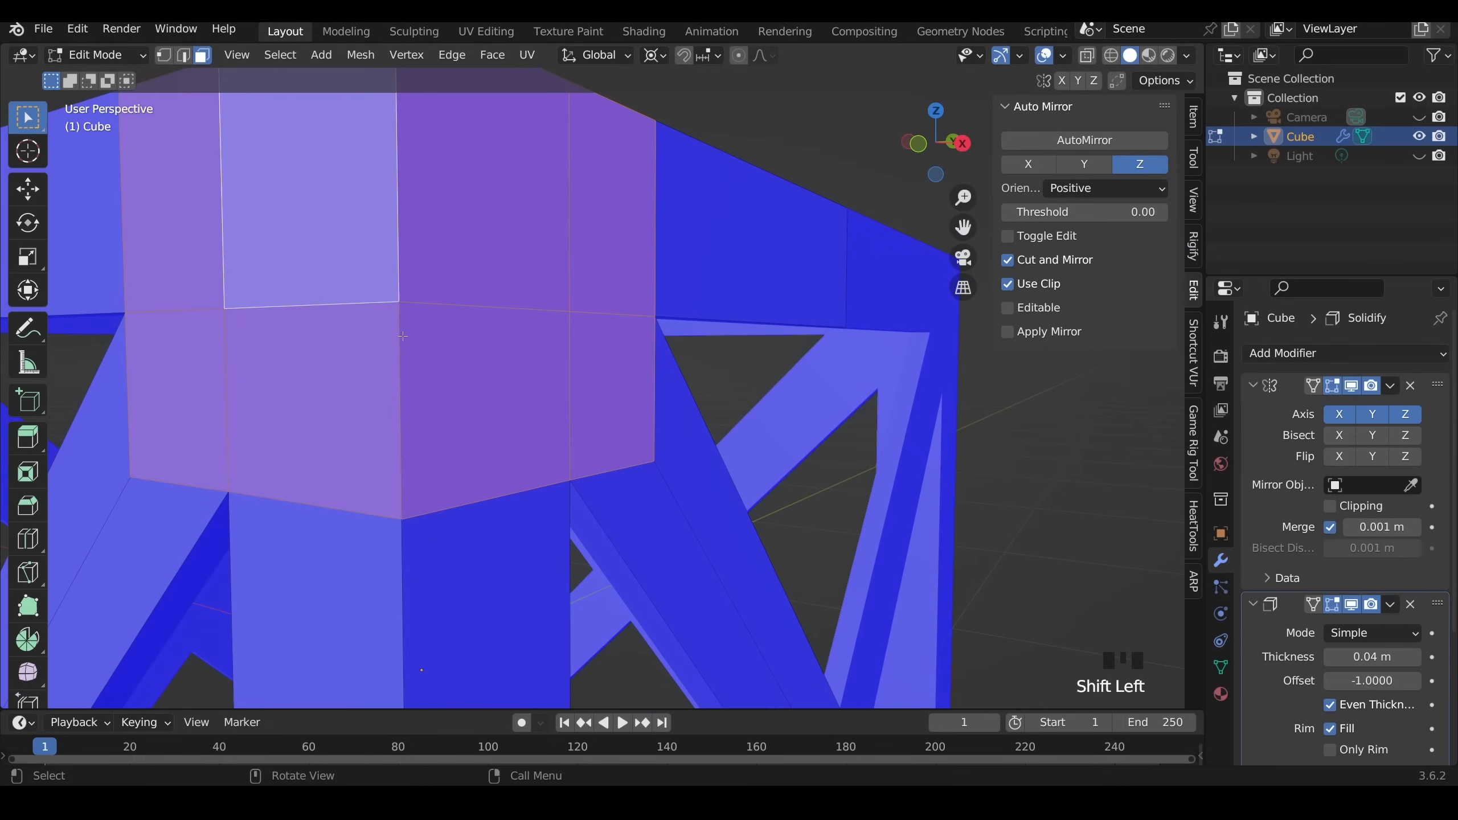
{"action": "scroll", "coordinate": [484, 389], "scroll_direction": "down", "scroll_amount": 4}
{"action": "middle_click_drag", "start_coordinate": [485, 389], "coordinate": [672, 434]}
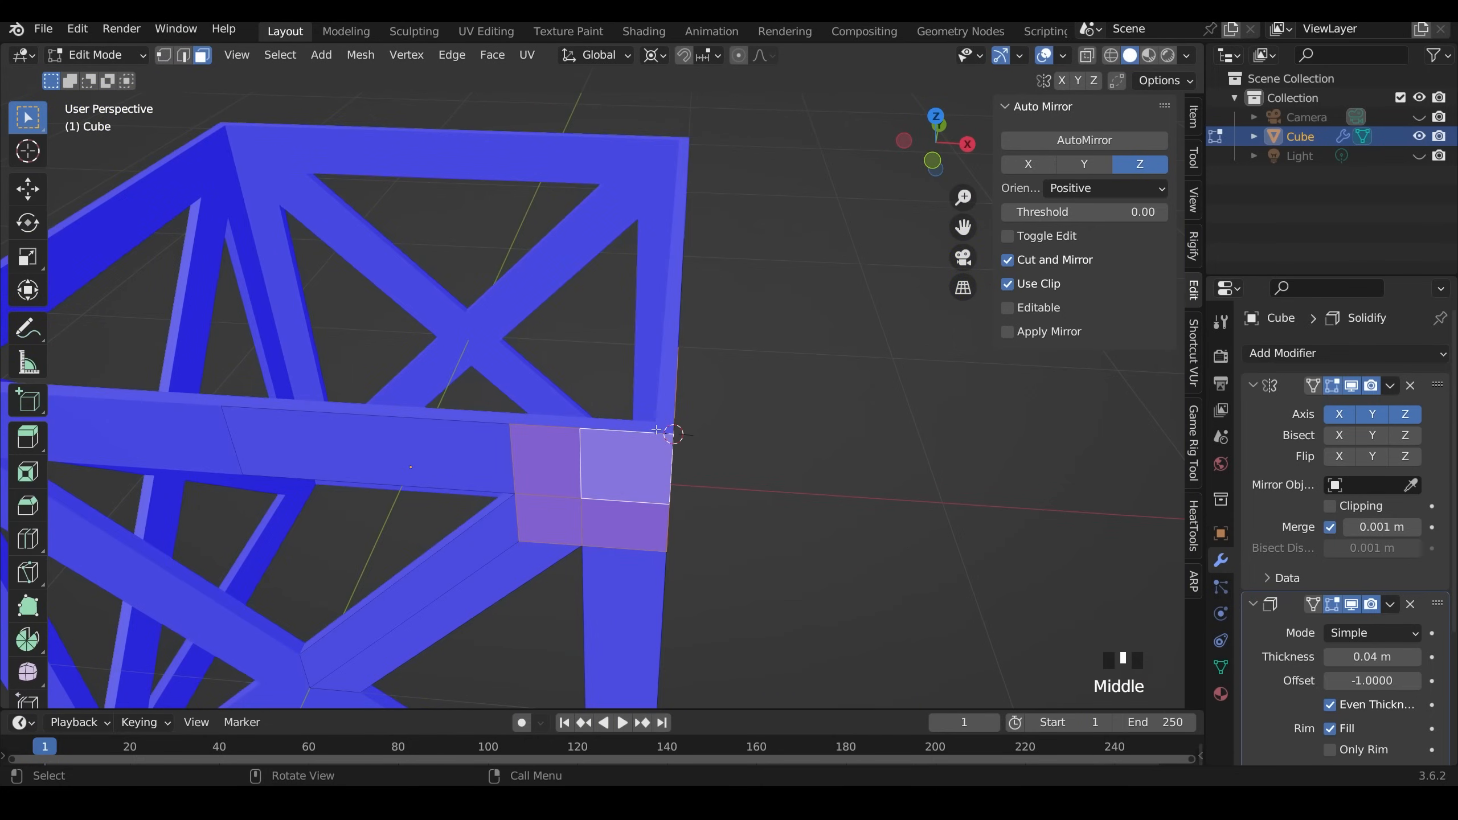
- Try to extrude the selected corner faces along their normals by about 0.063 m with Offset Even turned on
{"action": "key", "text": "KP_7"}
{"action": "key", "text": "alt+e"}
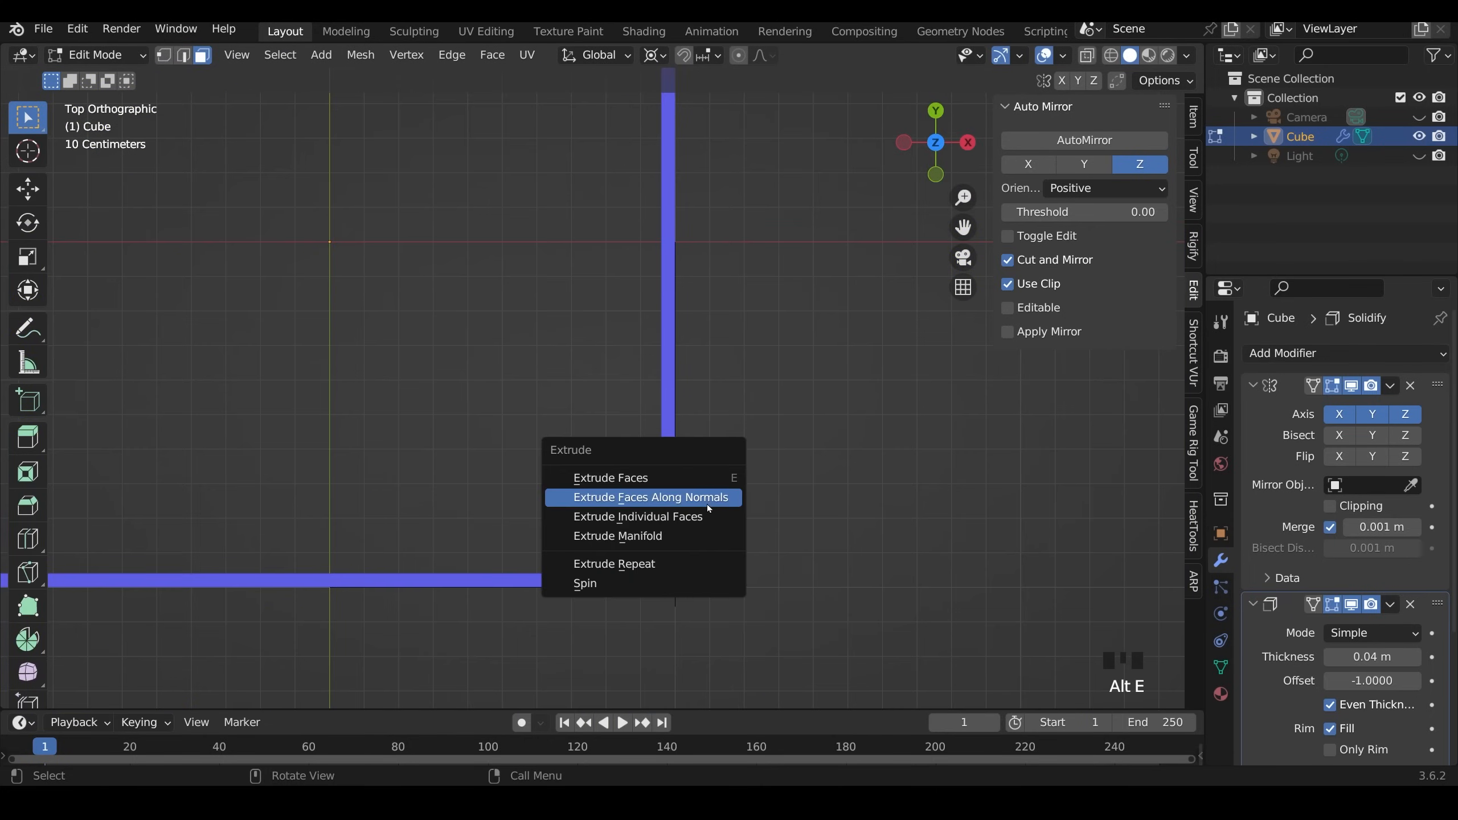
{"action": "left_click", "coordinate": [709, 504]}
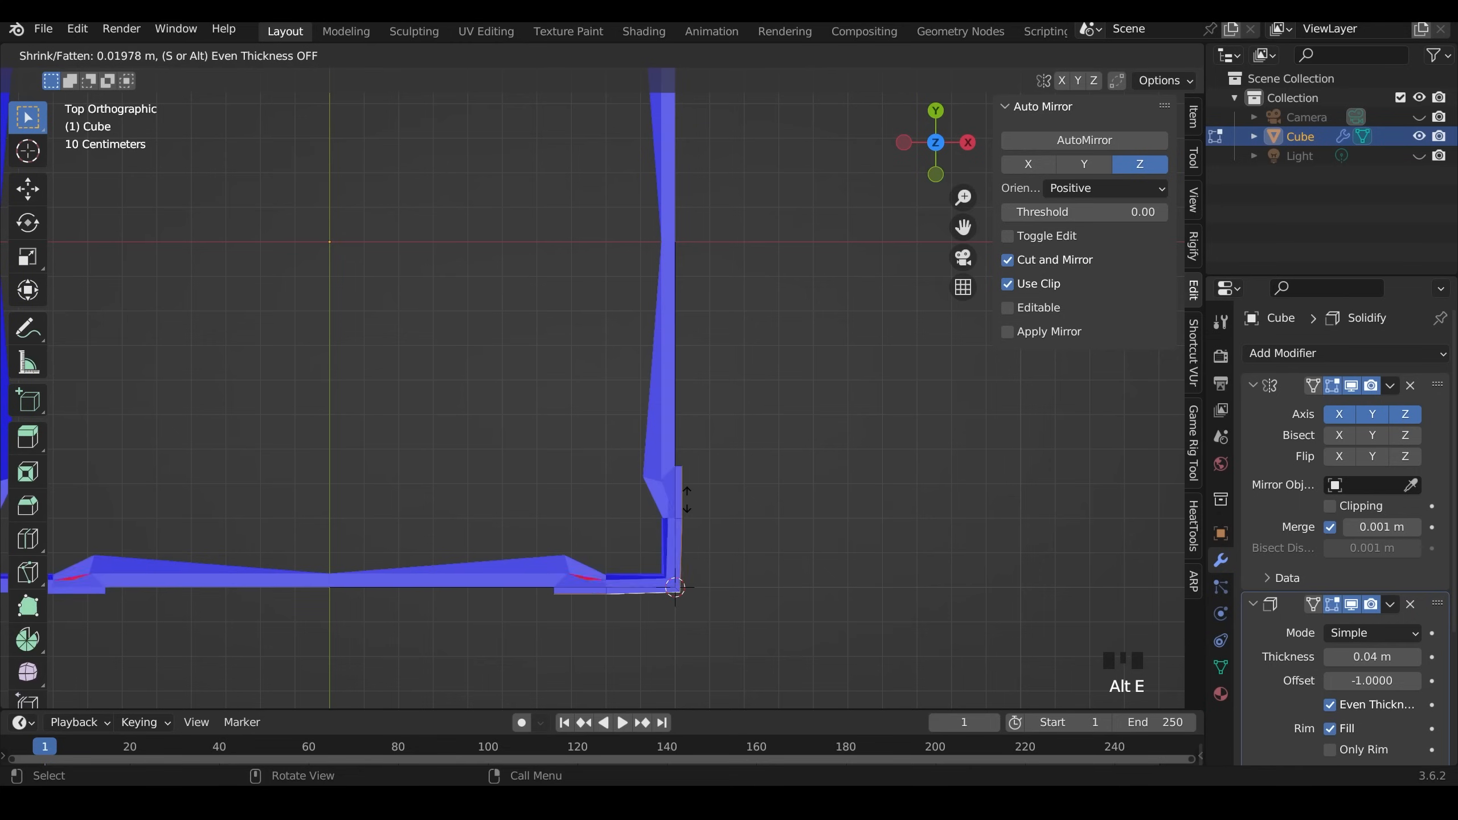
{"action": "left_click", "coordinate": [673, 488]}
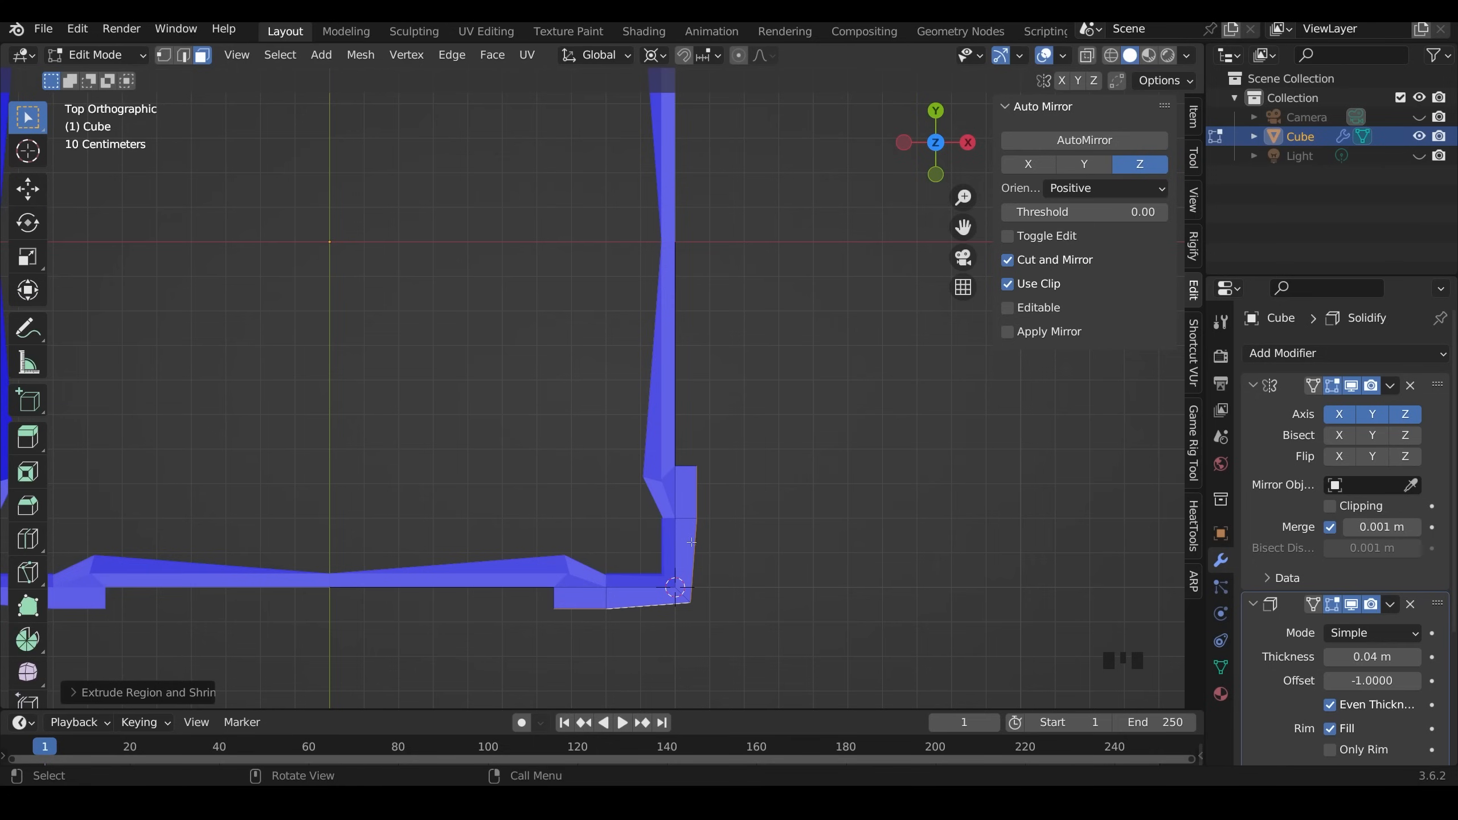
{"action": "left_click", "coordinate": [73, 698]}
{"action": "left_click", "coordinate": [182, 644]}
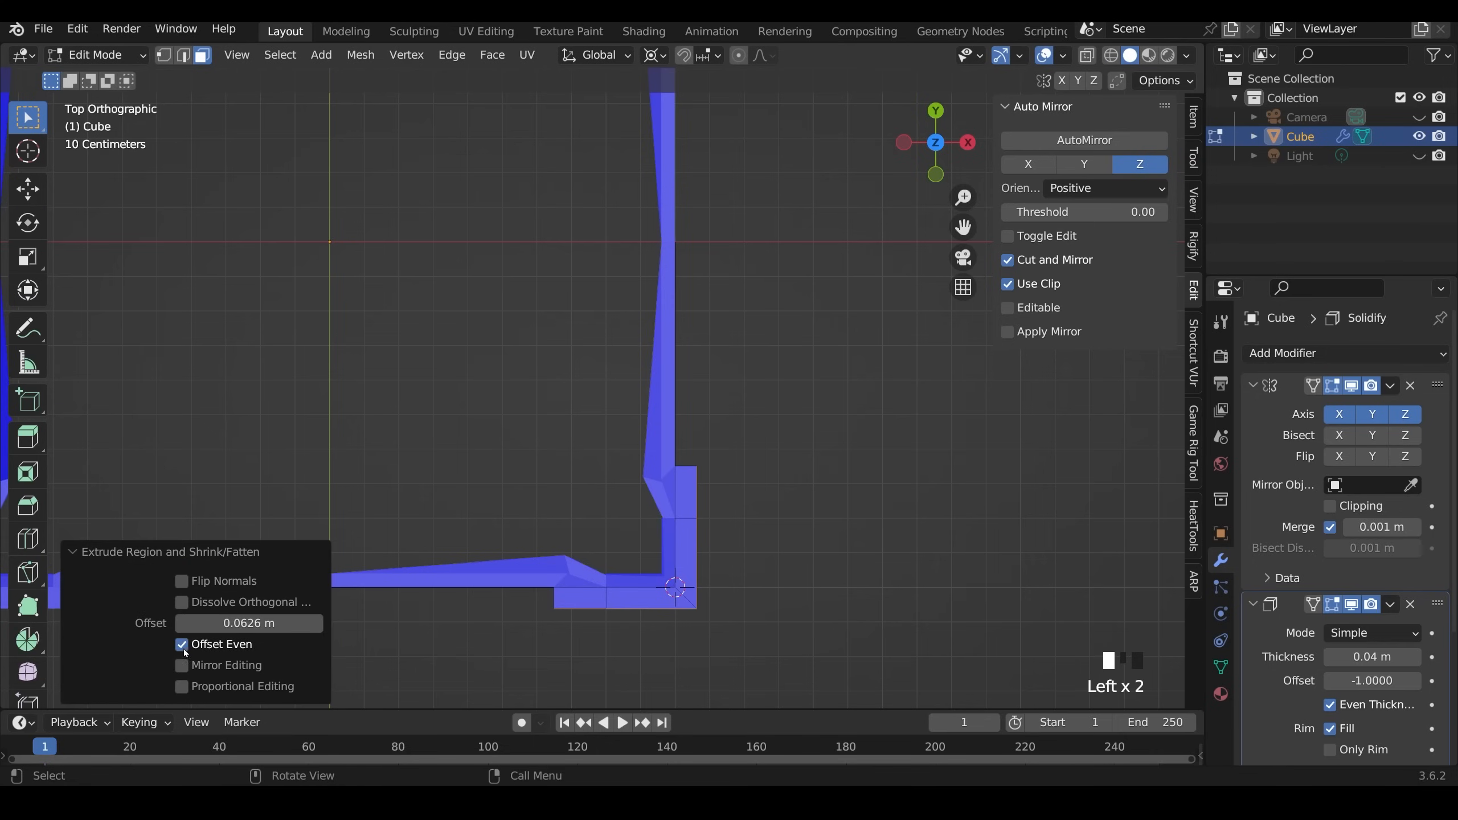
{"action": "middle_click_drag", "start_coordinate": [729, 663], "coordinate": [663, 433]}
{"action": "middle_click_drag", "start_coordinate": [796, 484], "coordinate": [725, 475]}
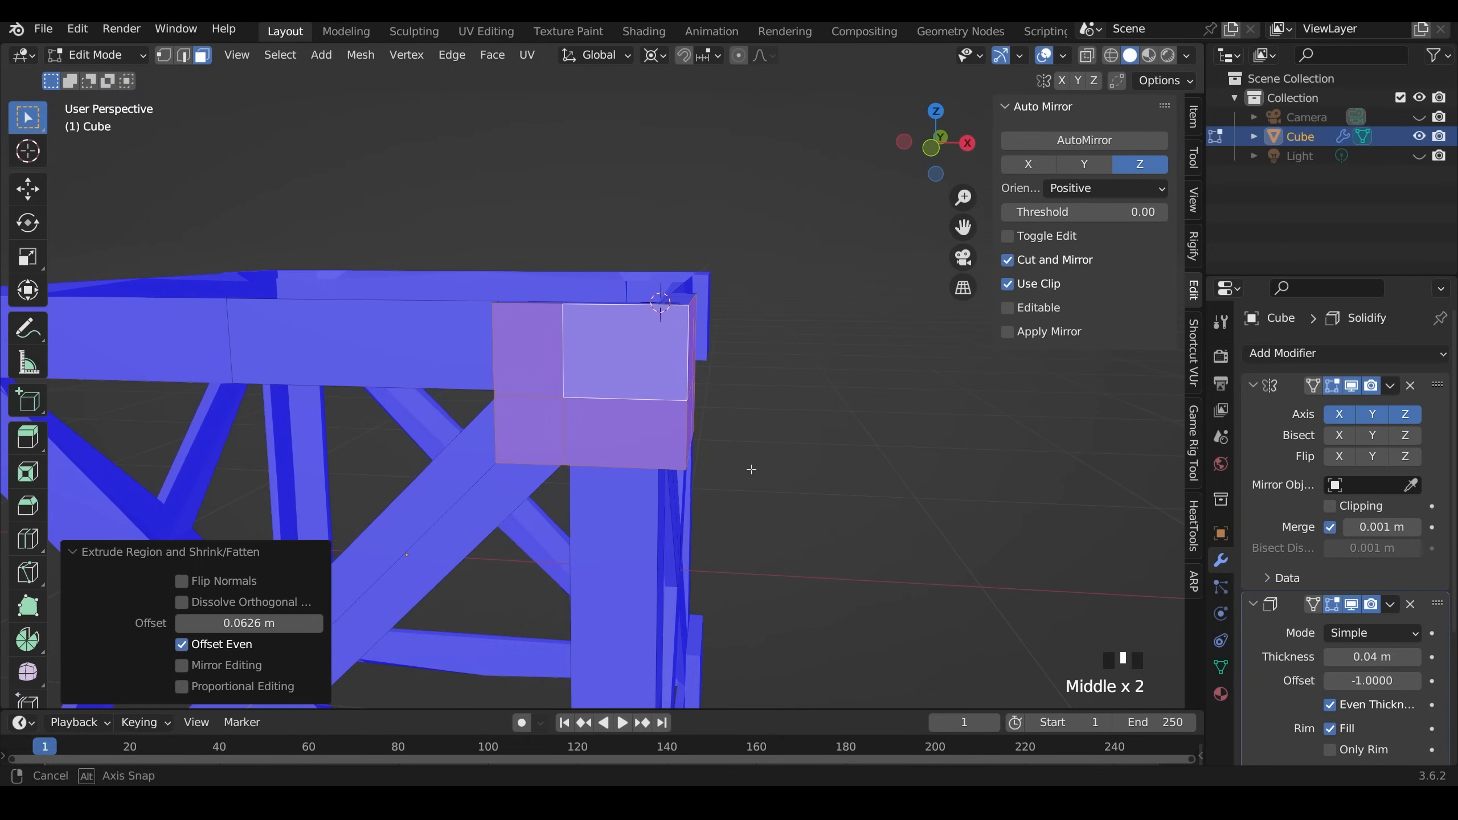
{"action": "key", "text": "ctrl+z"}
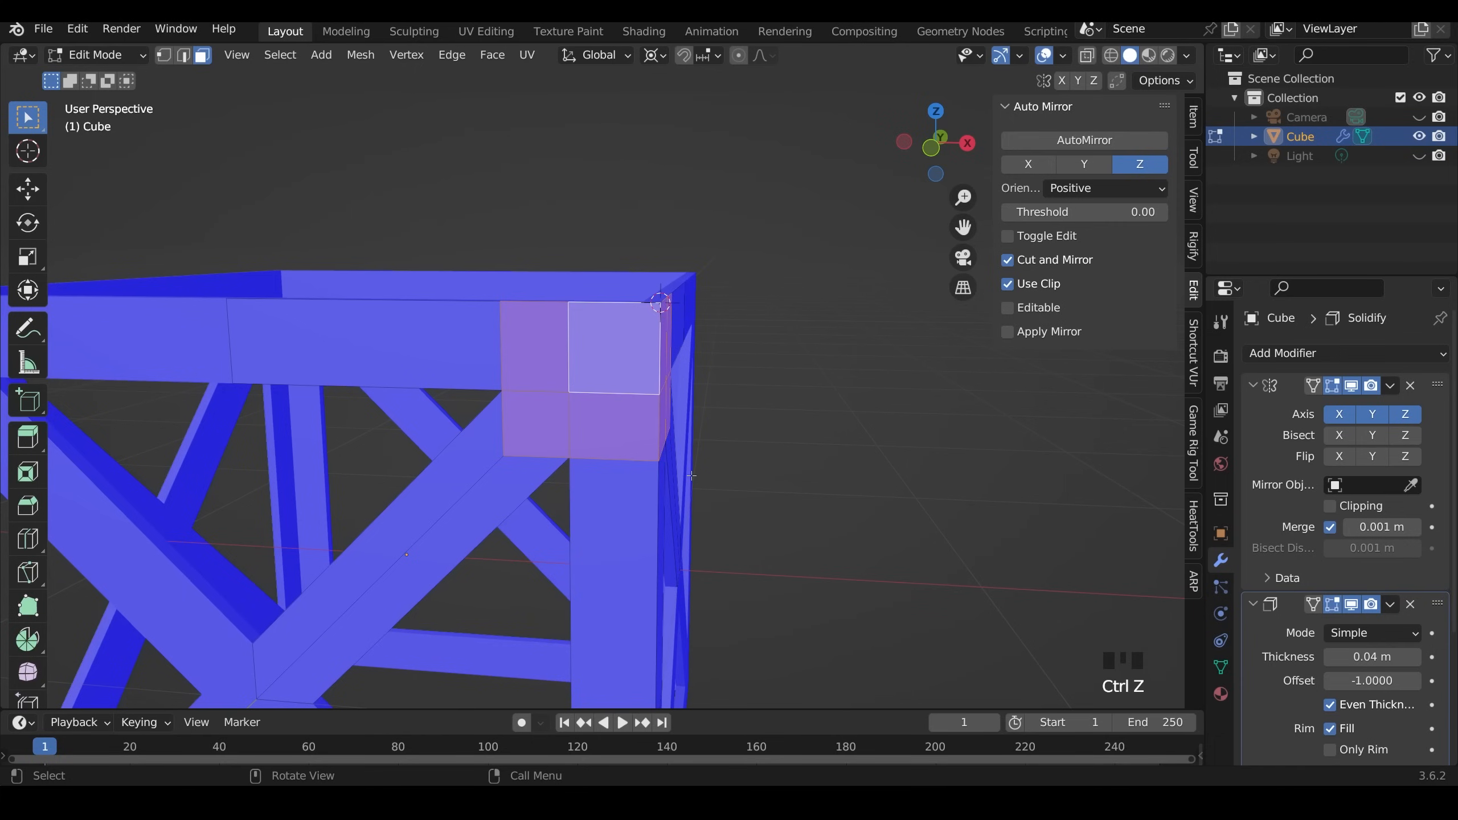
- Duplicate the selected corner faces and offset the copy outward from the panels by about 0.041 m in X and -0.040 m in Y
{"action": "key", "text": "KP_7"}
{"action": "key", "text": "shift+d"}
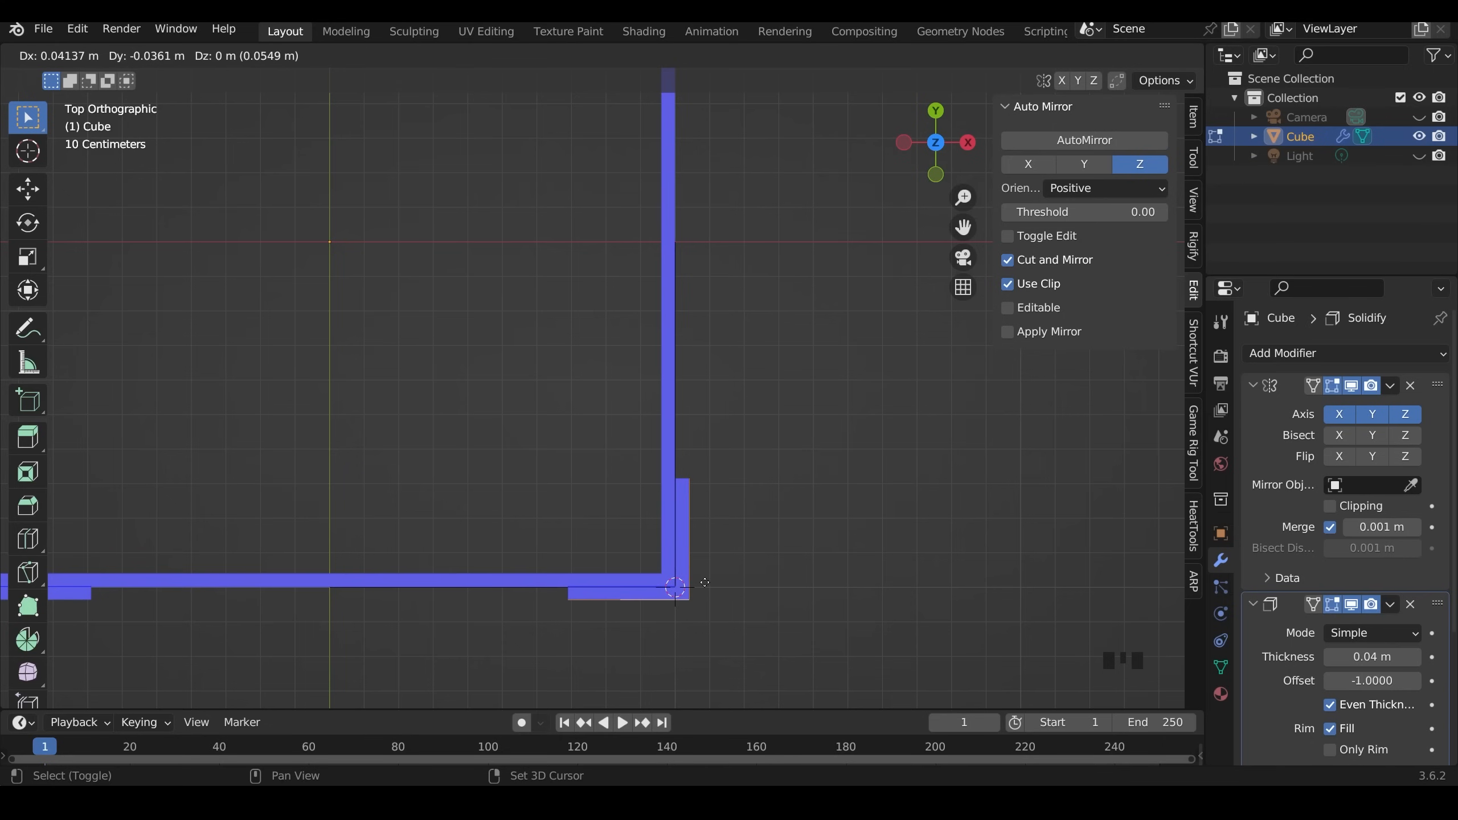
{"action": "left_click", "coordinate": [704, 583]}
{"action": "middle_click_drag", "start_coordinate": [704, 583], "coordinate": [783, 372], "text": "shift"}
{"action": "scroll", "coordinate": [783, 372], "scroll_direction": "up", "scroll_amount": 2}
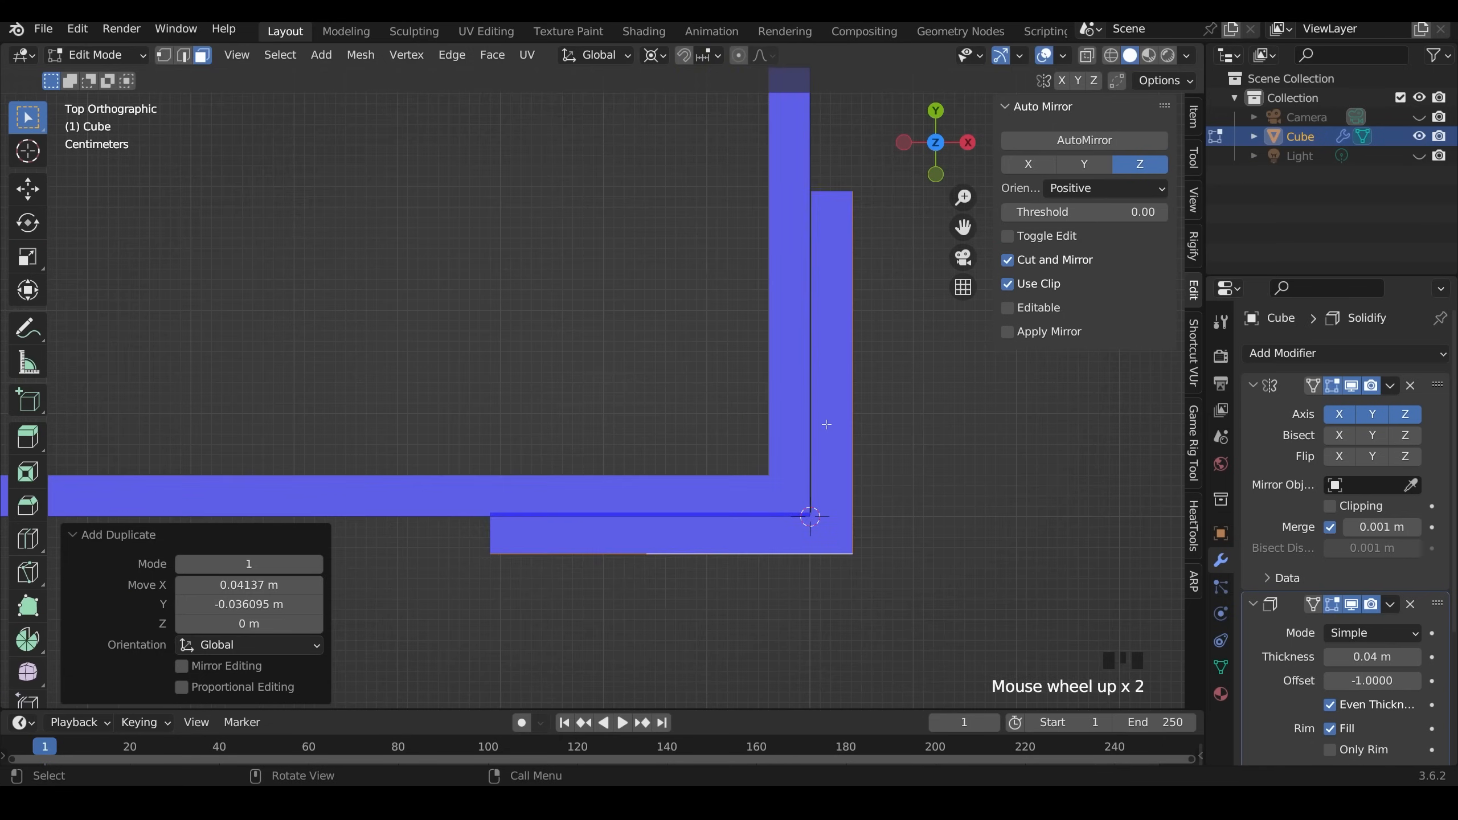
{"action": "key", "text": "g"}
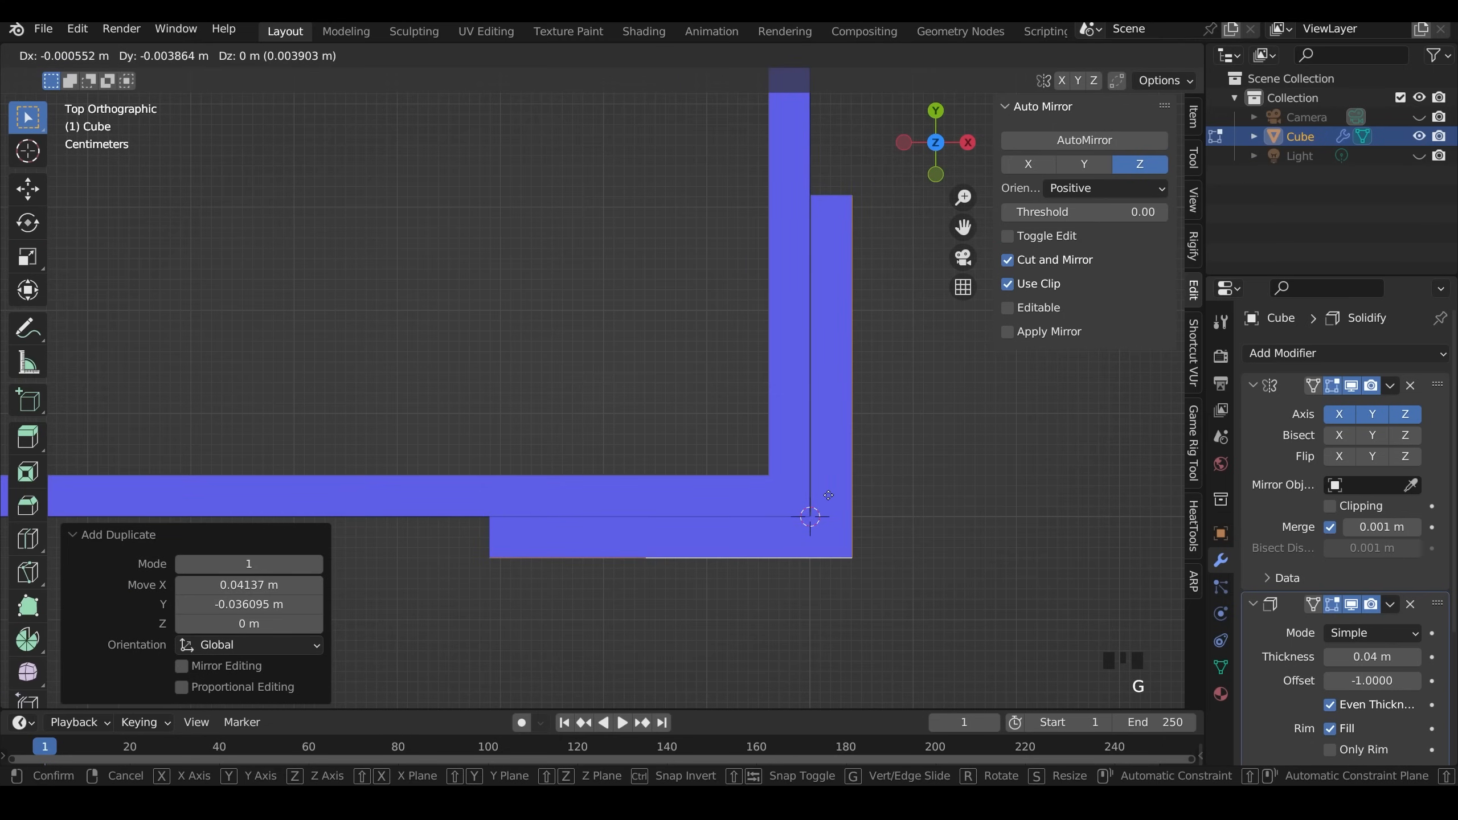
{"action": "left_click", "coordinate": [827, 496]}
- With vertex snapping on, move the front plate's two inner side edges about -0.041 m along X to align with the panel's corner faces
{"action": "middle_click_drag", "start_coordinate": [827, 497], "coordinate": [552, 283]}
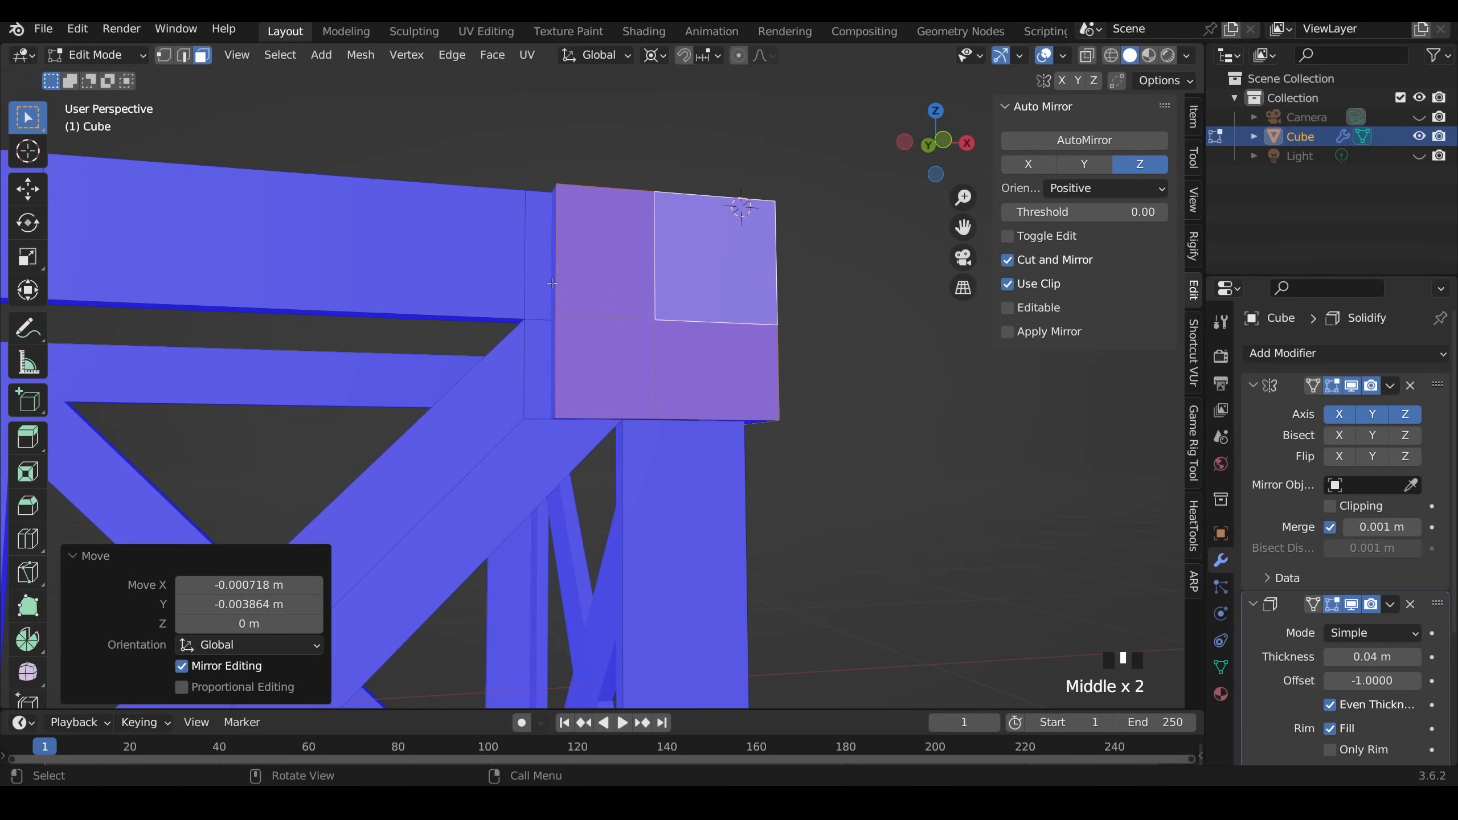
{"action": "key", "text": "2"}
{"action": "left_click", "coordinate": [554, 280]}
{"action": "left_click", "coordinate": [554, 362], "text": "shift"}
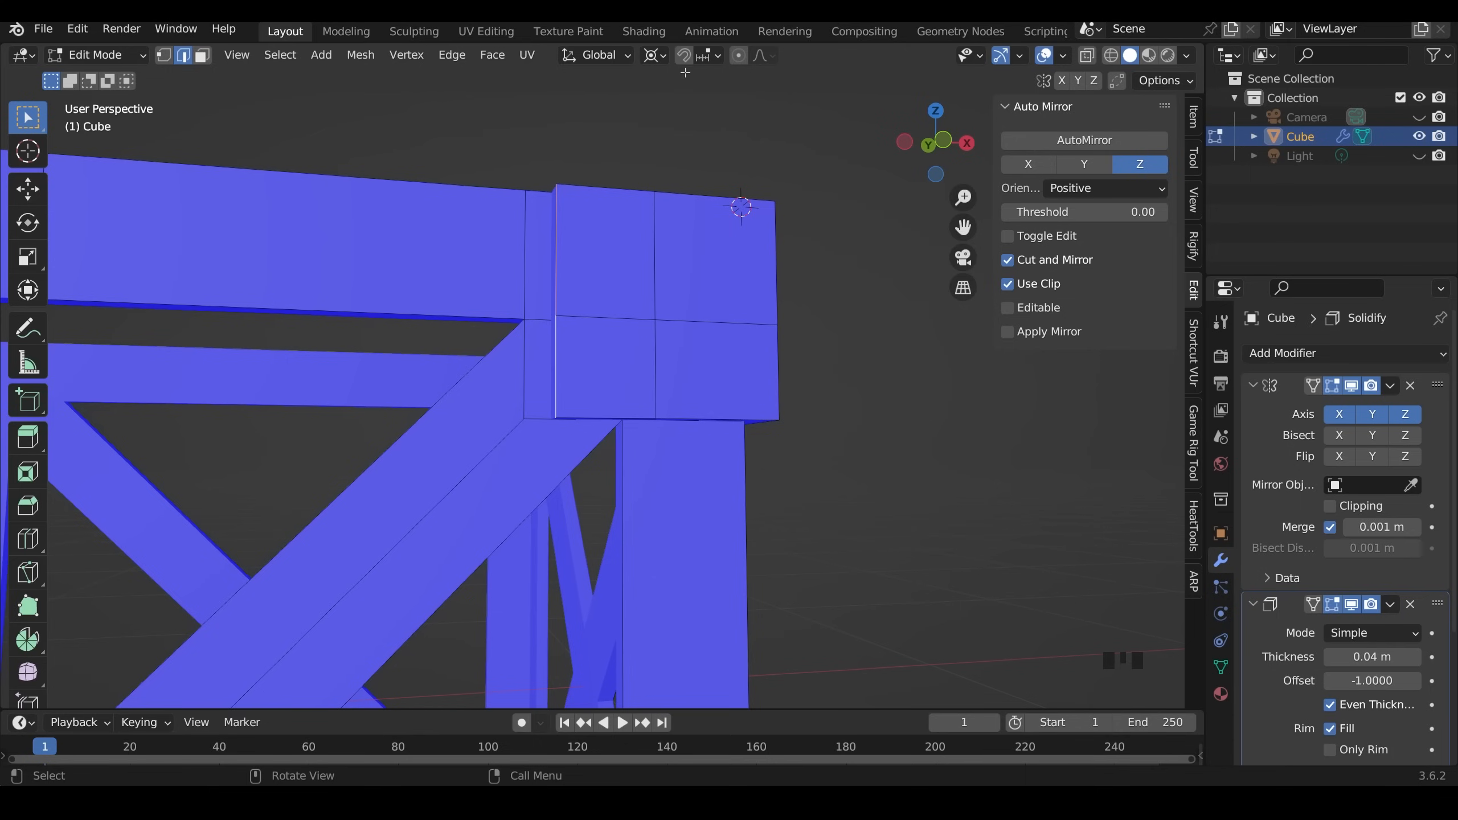
{"action": "left_click", "coordinate": [683, 55]}
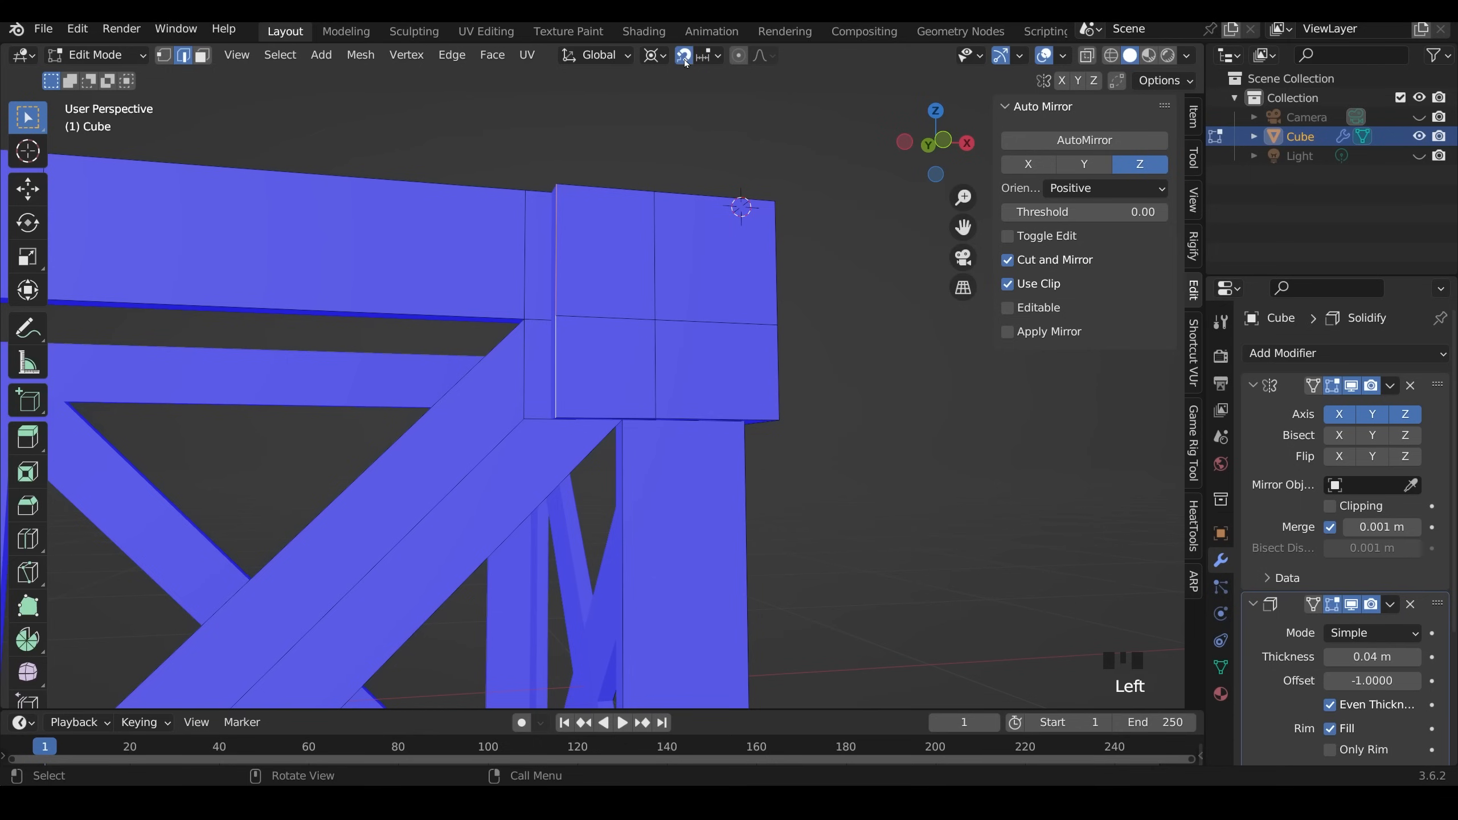
{"action": "left_click", "coordinate": [715, 58]}
{"action": "left_click", "coordinate": [683, 139]}
{"action": "key", "text": "g"}
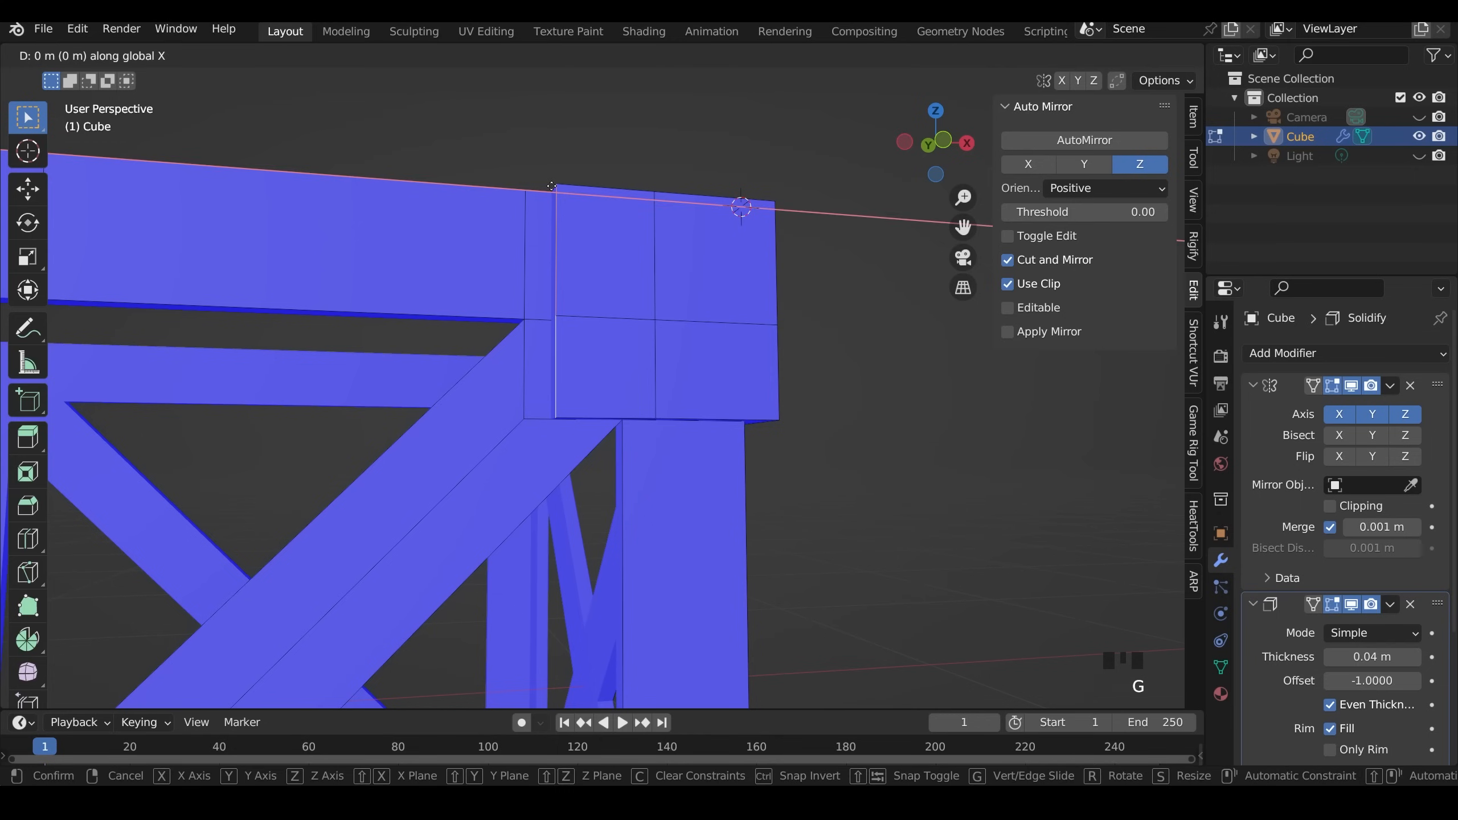
{"action": "left_click", "coordinate": [532, 187]}
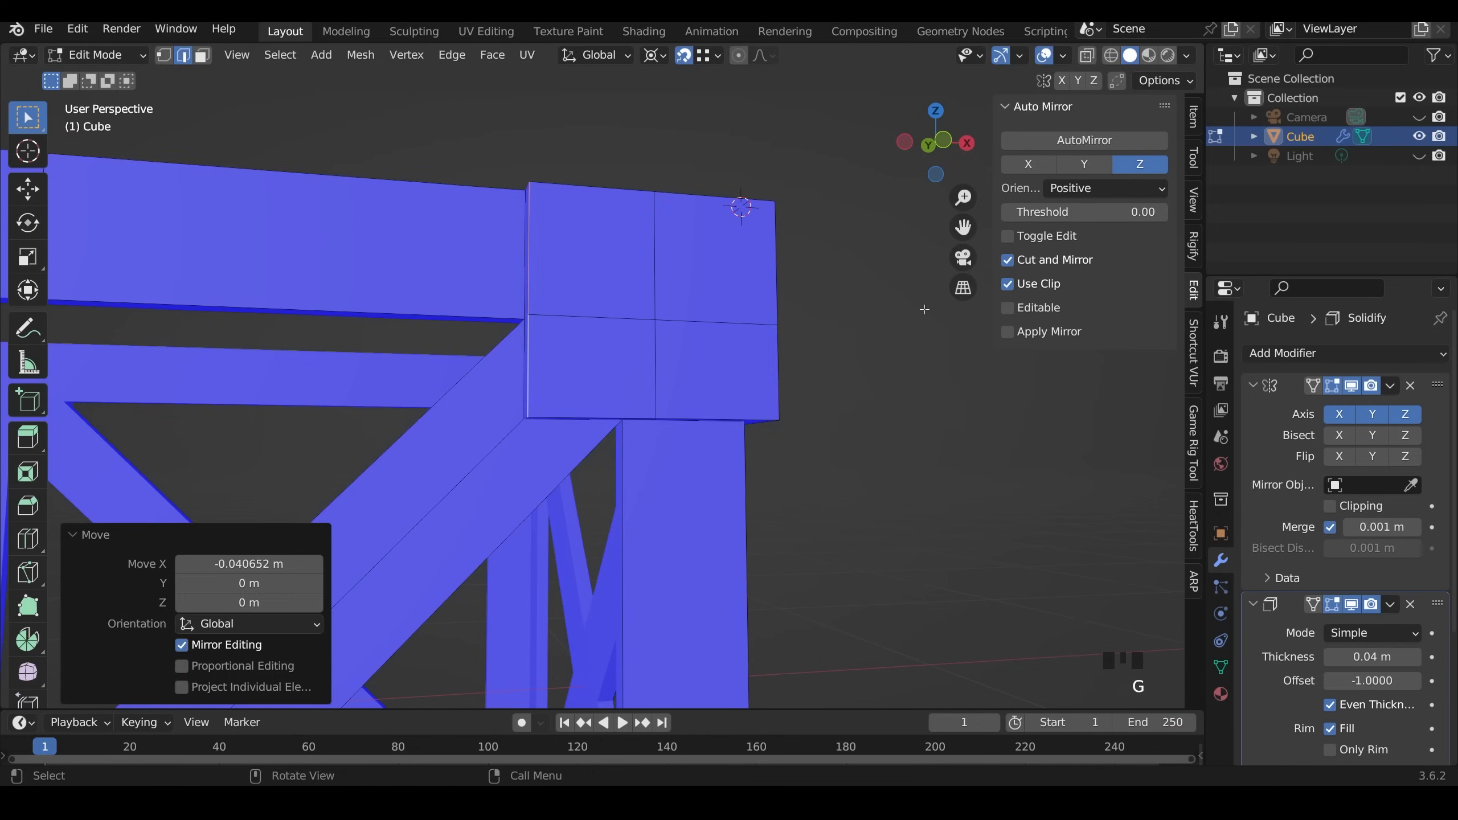
- Snap the adjoining side plate's two inner vertical edges about 0.04 m along Y to align with that panel's corner faces
{"action": "middle_click_drag", "start_coordinate": [925, 309], "coordinate": [632, 325]}
{"action": "left_click", "coordinate": [686, 273]}
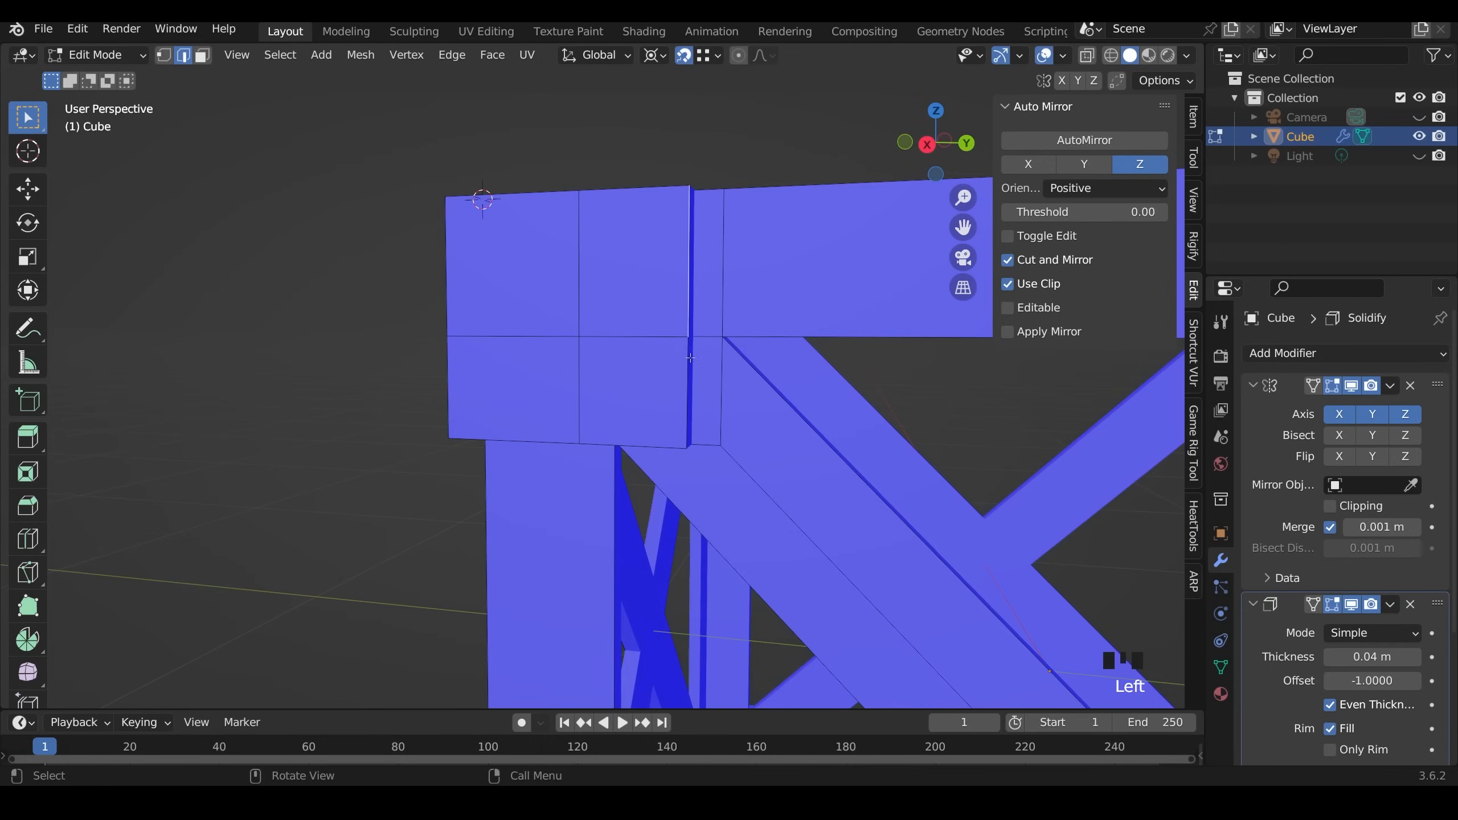
{"action": "left_click", "coordinate": [691, 270], "text": "shift"}
{"action": "key", "text": "g"}
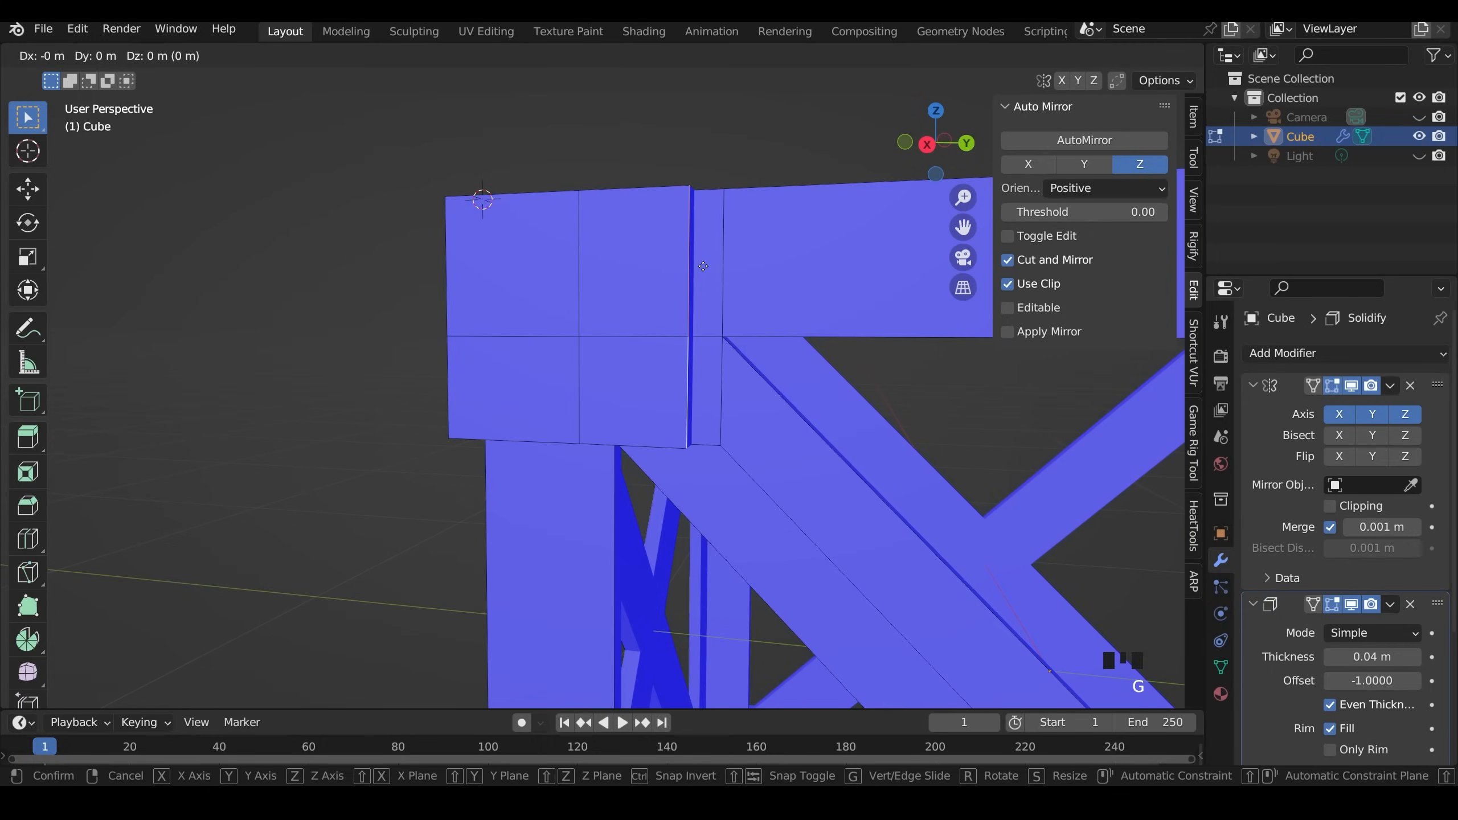
{"action": "key", "text": "y"}
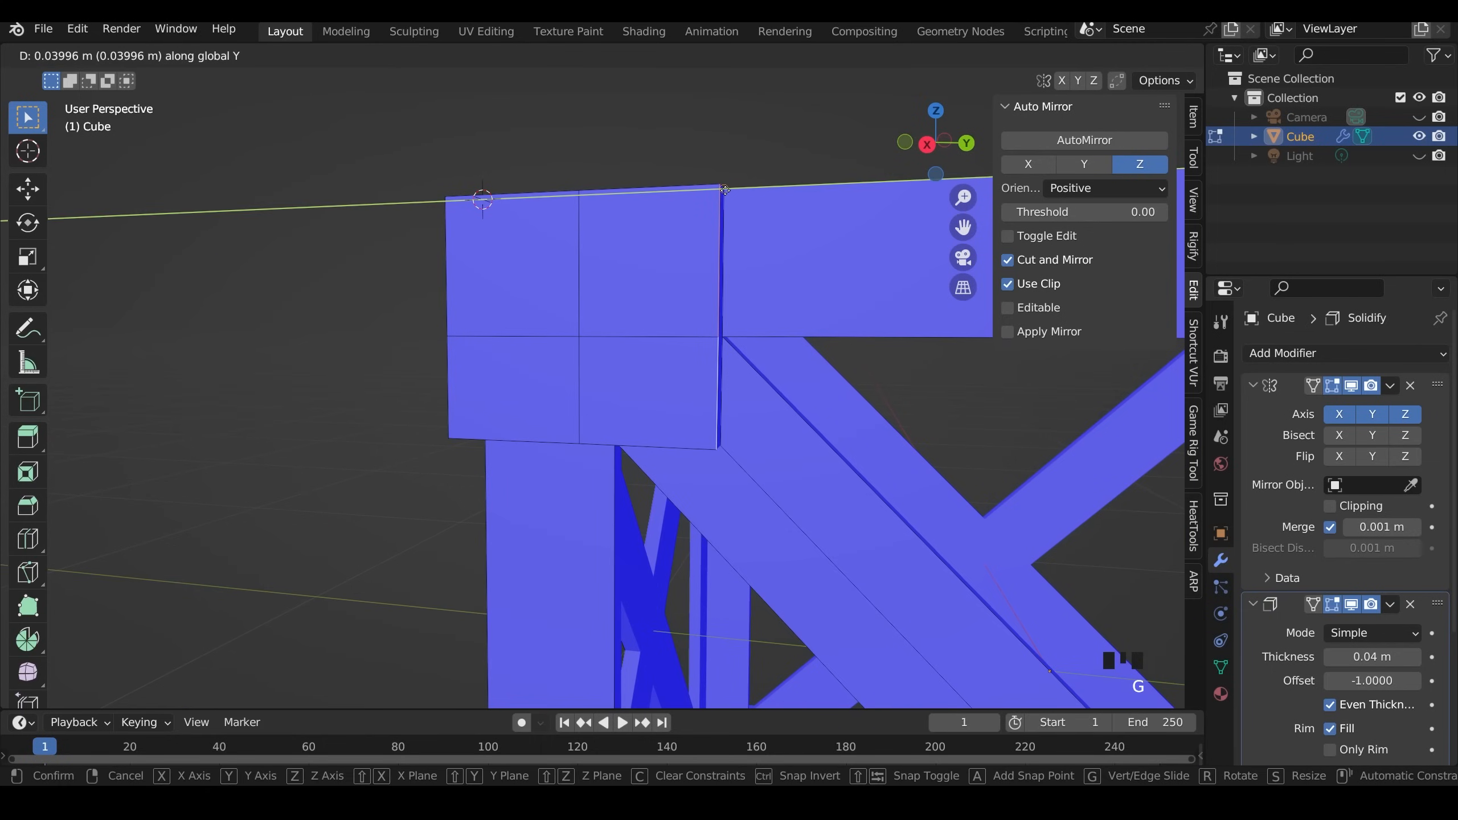
{"action": "left_click", "coordinate": [725, 191]}
- Select the upper beam and corner plate geometry through the mesh with X-ray and raise it about 0.235 m along Z
{"action": "scroll", "coordinate": [725, 190], "scroll_direction": "down", "scroll_amount": 6}
{"action": "middle_click_drag", "start_coordinate": [725, 190], "coordinate": [754, 403]}
{"action": "scroll", "coordinate": [694, 392], "scroll_direction": "down", "scroll_amount": 3}
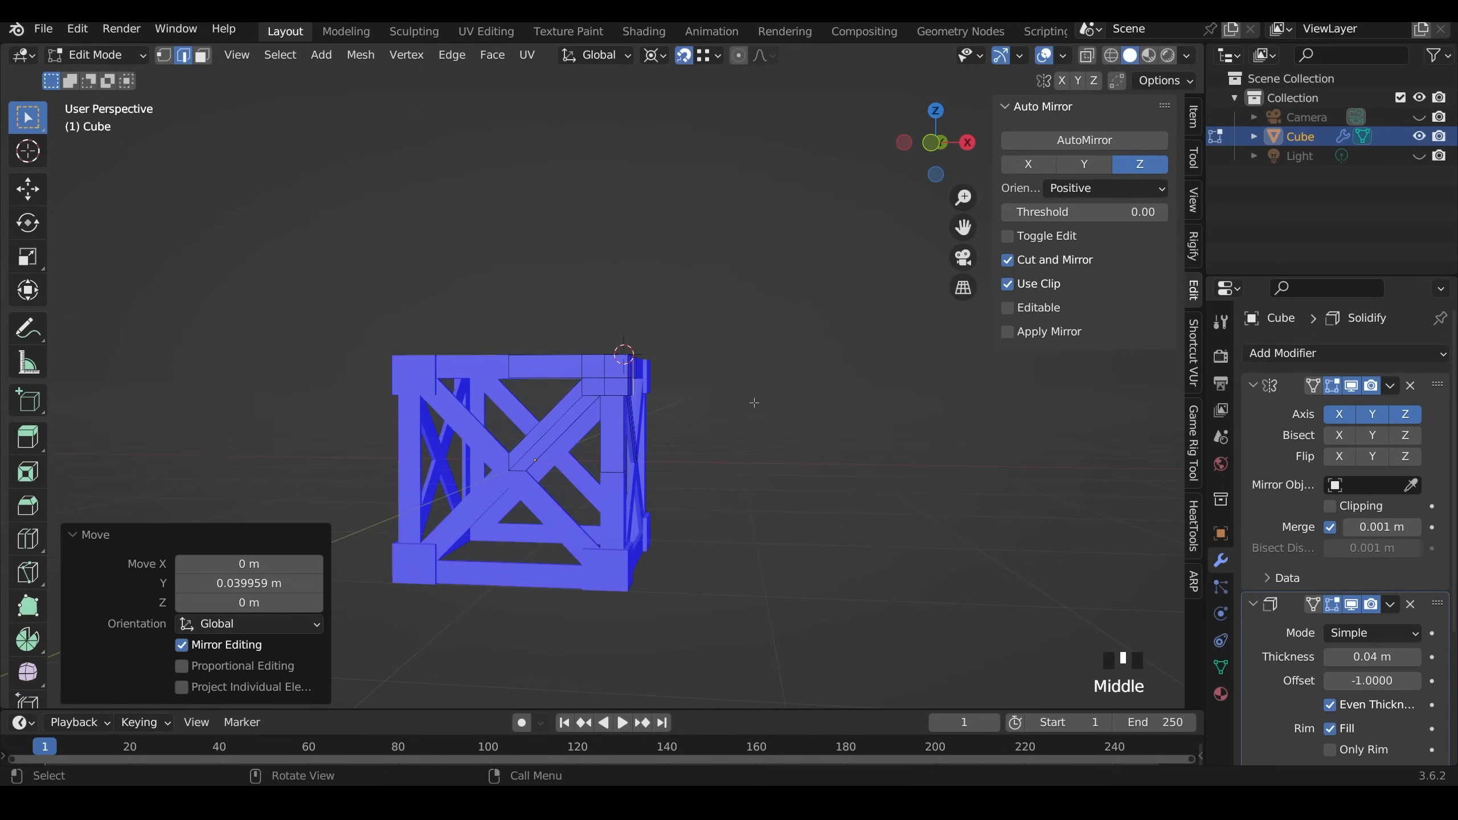
{"action": "middle_click_drag", "start_coordinate": [317, 459], "coordinate": [355, 459]}
{"action": "left_click_drag", "start_coordinate": [481, 412], "coordinate": [661, 340]}
{"action": "middle_click_drag", "start_coordinate": [657, 367], "coordinate": [576, 392]}
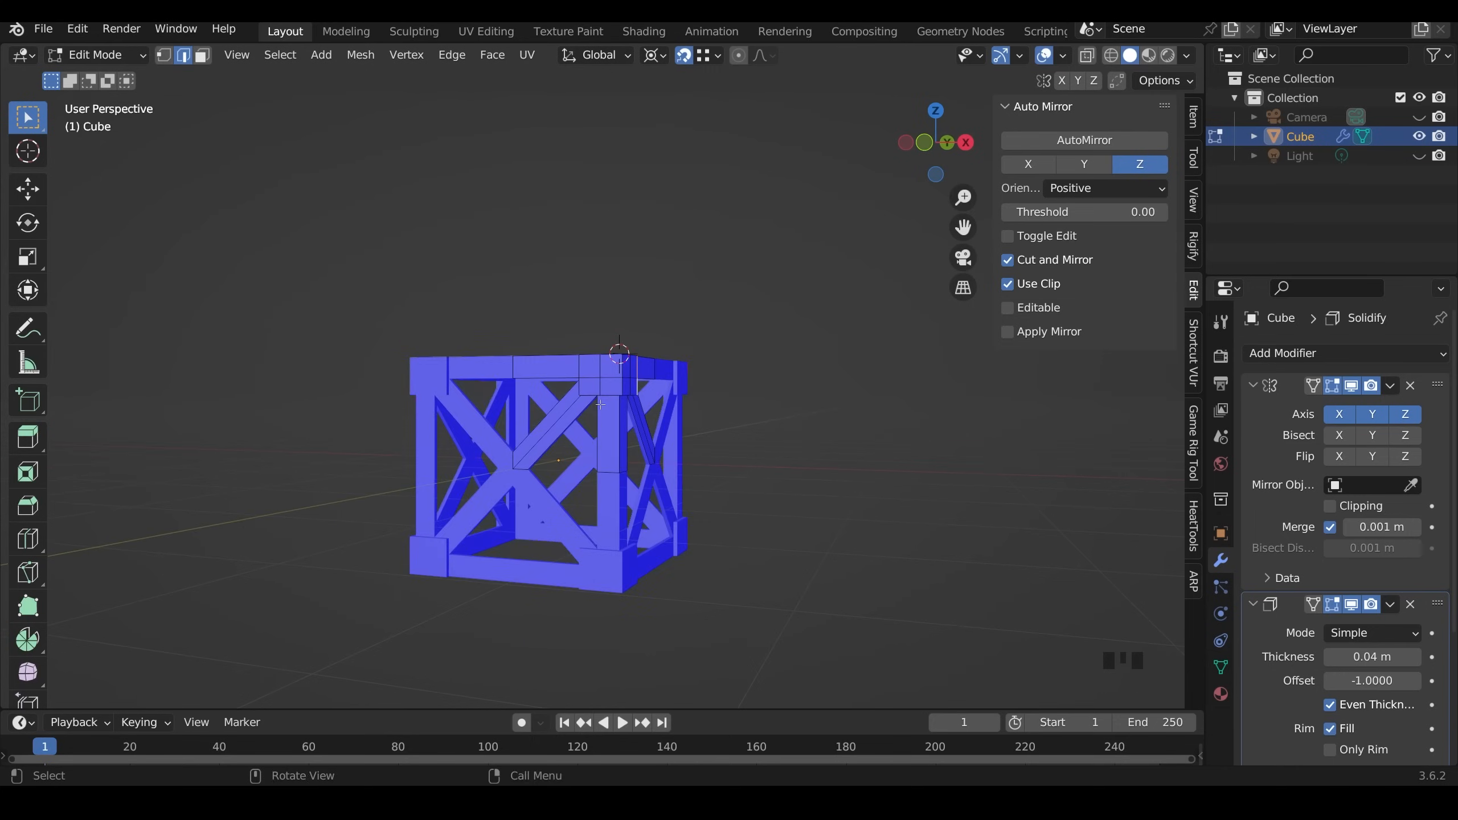
{"action": "key", "text": "alt+z"}
{"action": "left_click_drag", "start_coordinate": [439, 317], "coordinate": [717, 413]}
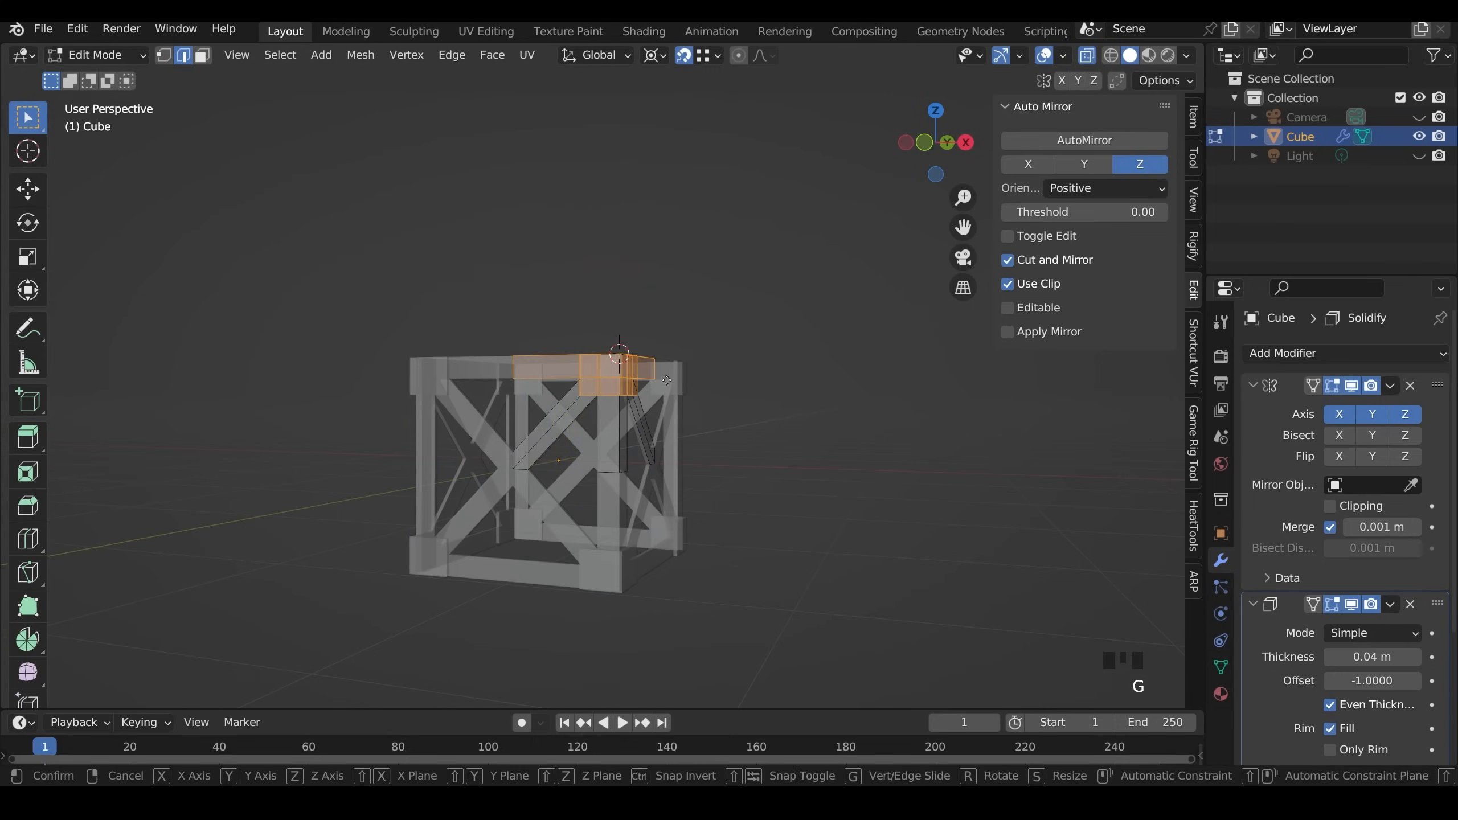
{"action": "key", "text": "g"}
{"action": "key", "text": "z"}
- Taper the frame by moving the selected top corner geometry inward about -0.153 m in X and 0.133 m in Y, and turn X-ray off
{"action": "middle_click_drag", "start_coordinate": [673, 351], "coordinate": [823, 491]}
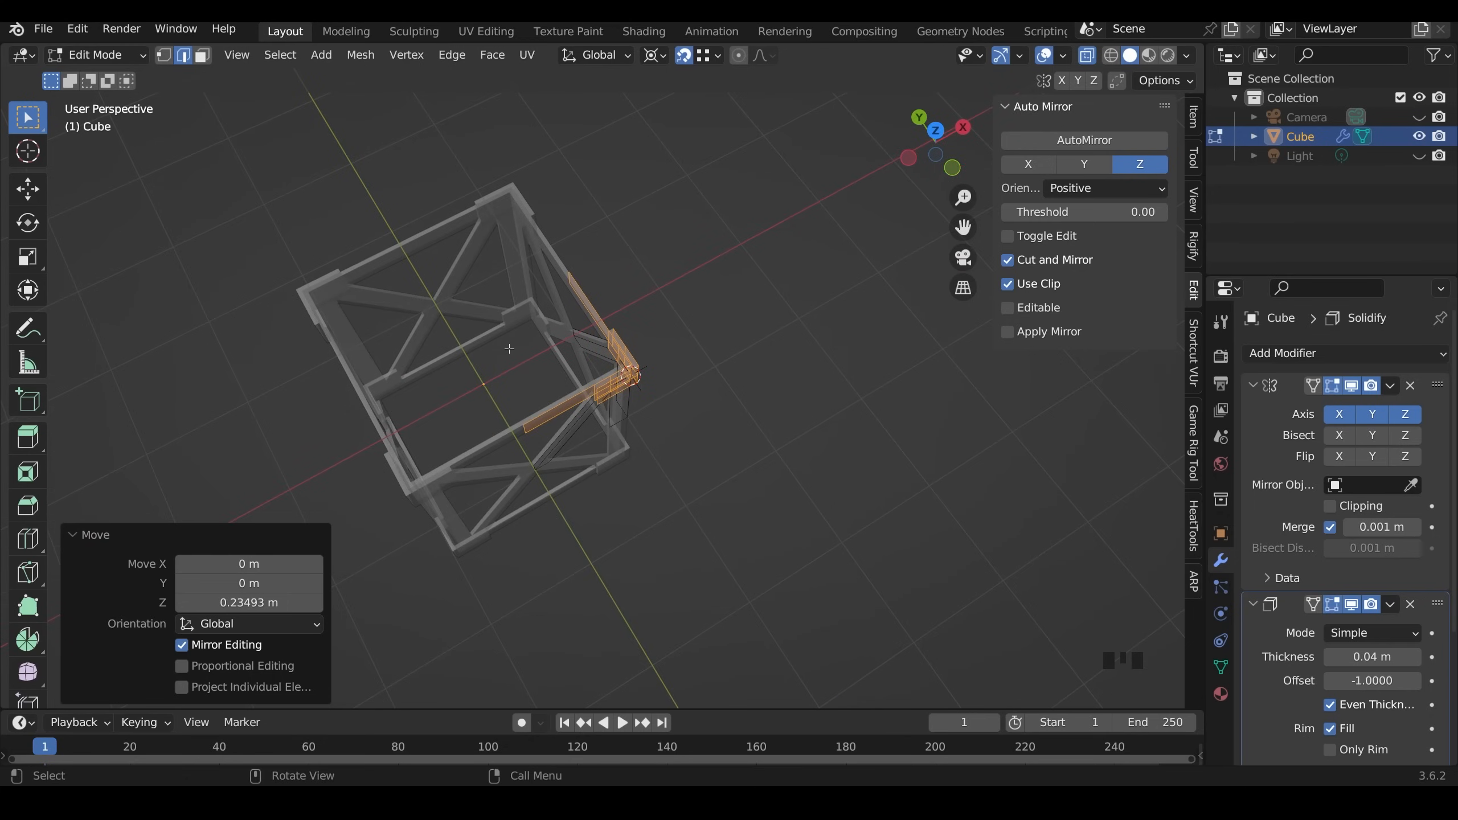
{"action": "key", "text": "KP_7"}
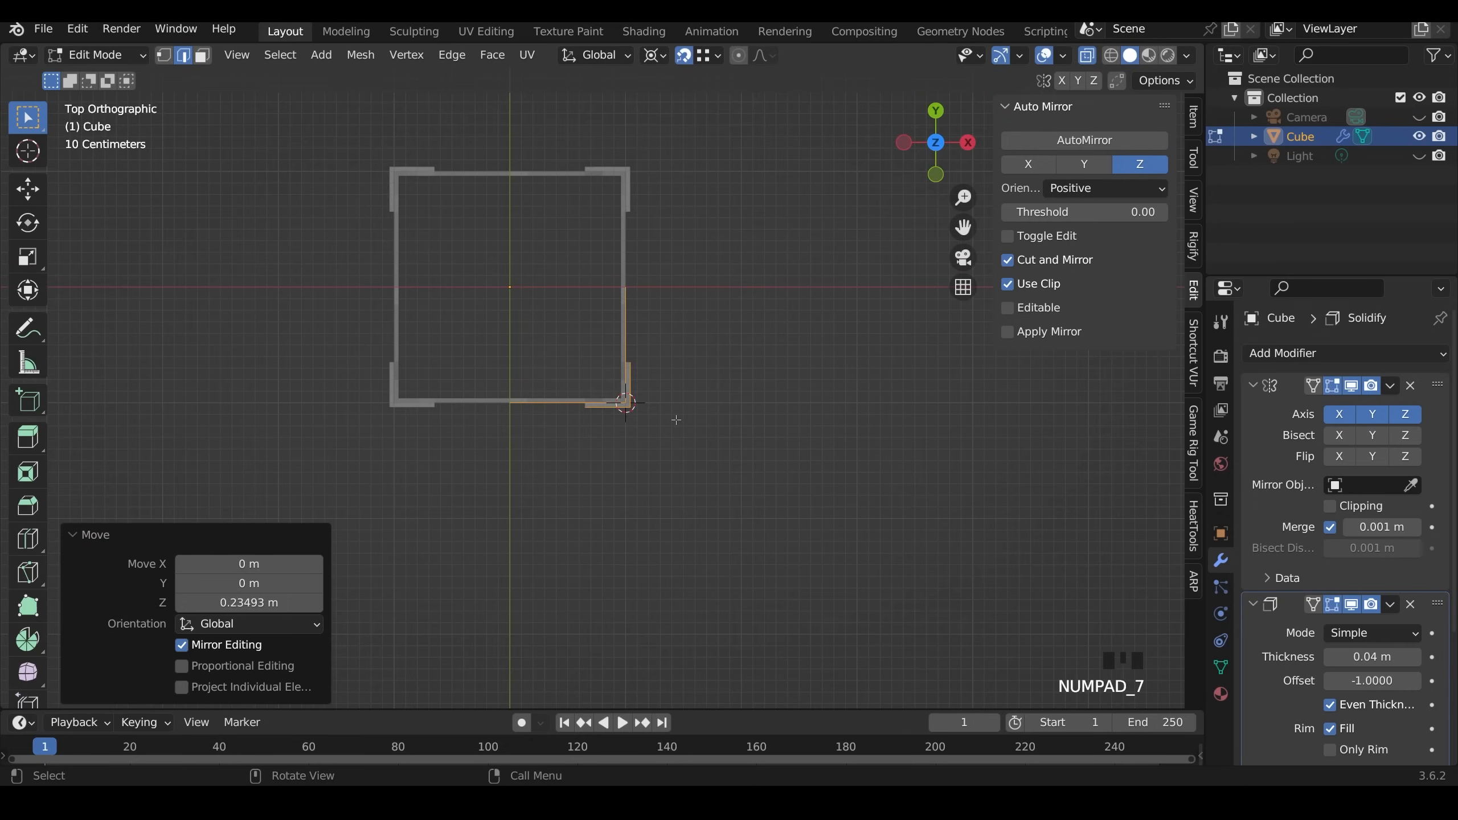
{"action": "key", "text": "g"}
{"action": "left_click", "coordinate": [659, 404]}
{"action": "middle_click_drag", "start_coordinate": [659, 405], "coordinate": [716, 541]}
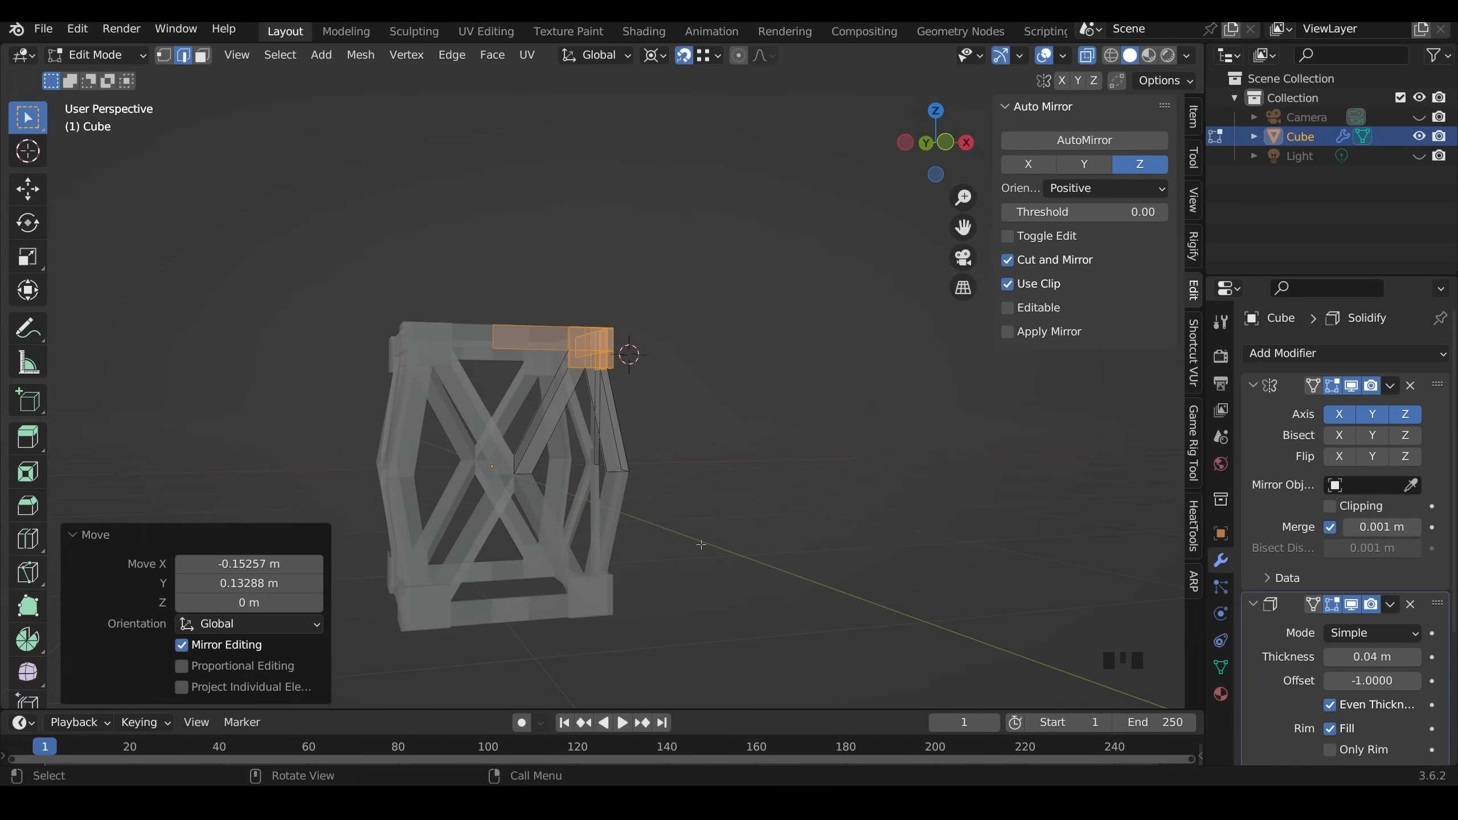
{"action": "key", "text": "alt+z"}
{"action": "middle_click_drag", "start_coordinate": [701, 544], "coordinate": [548, 546]}
{"action": "scroll", "coordinate": [548, 546], "scroll_direction": "up", "scroll_amount": 3}
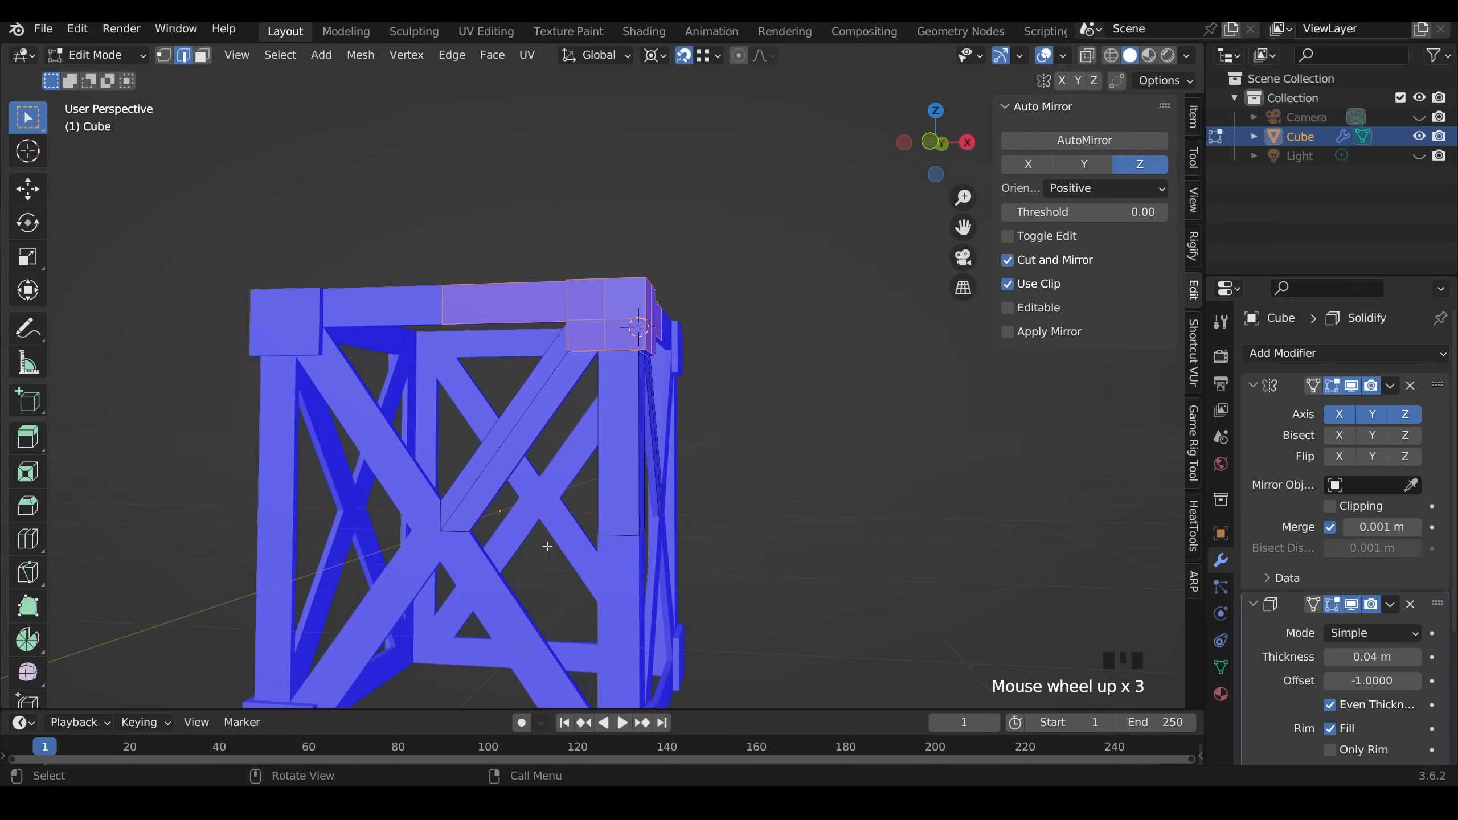